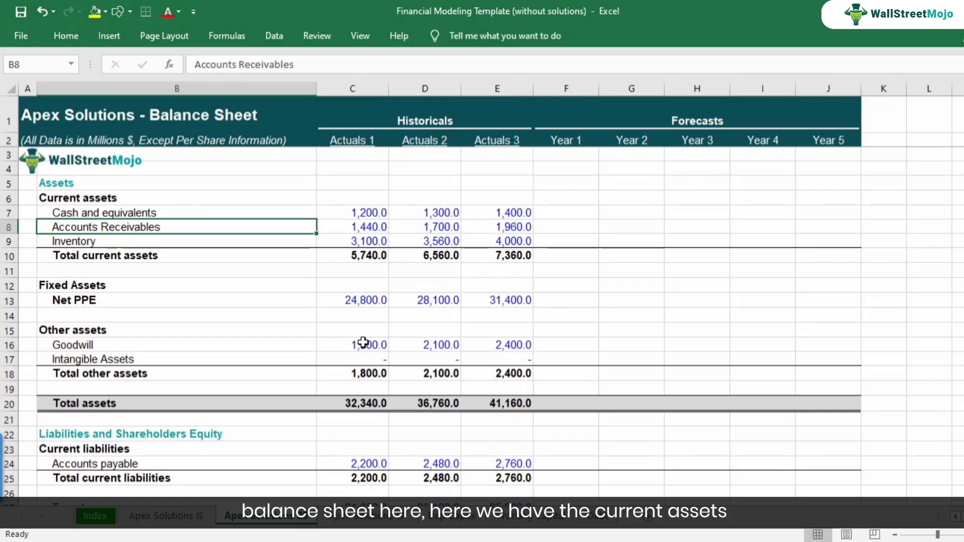
On the Balance Sheet, select the Total current assets and Total current liabilities rows
left_click(150, 257)
left_click(9, 257)
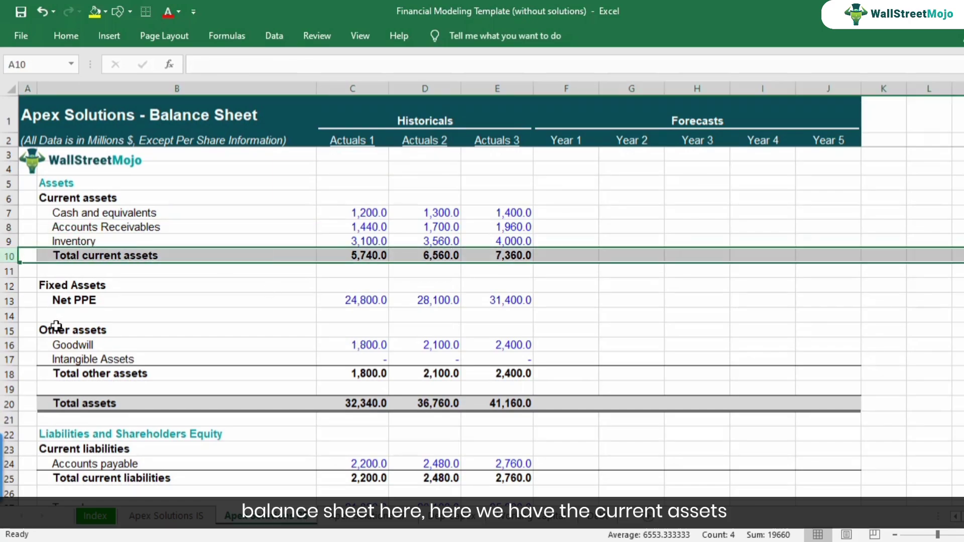
scroll(55, 324, "down", 1)
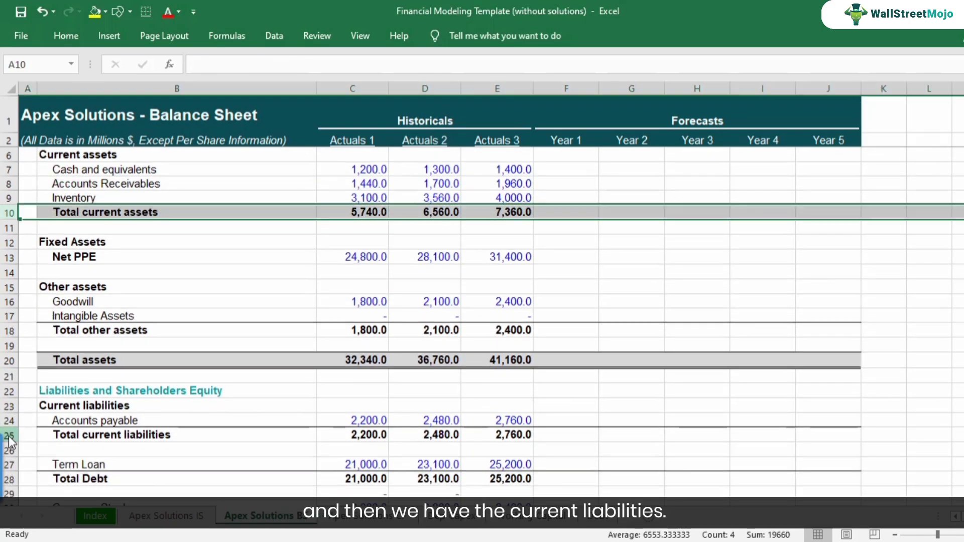
left_click(8, 436)
scroll(96, 418, "up", 1)
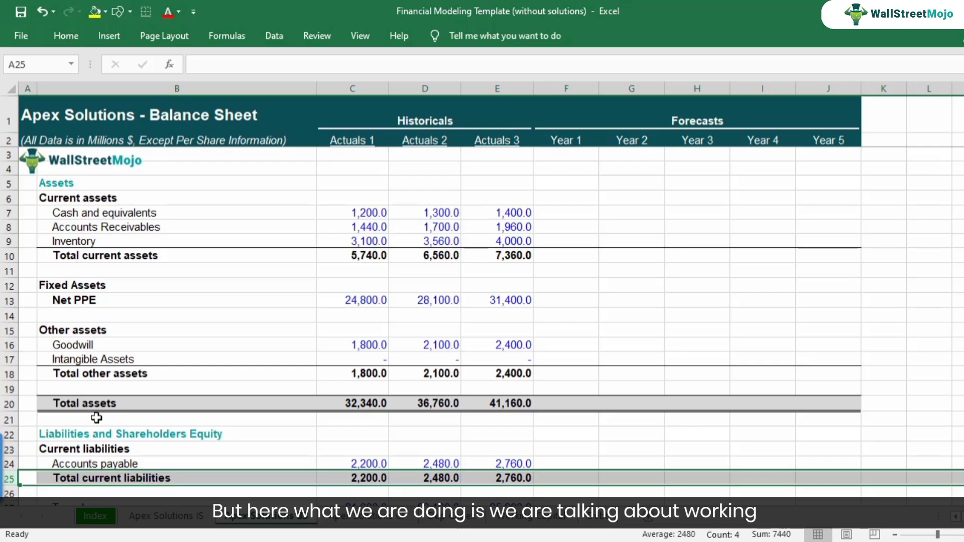
On the Working Capital sheet, point out Accounts Receivables, Inventory and Accounts Payable
left_click(525, 517)
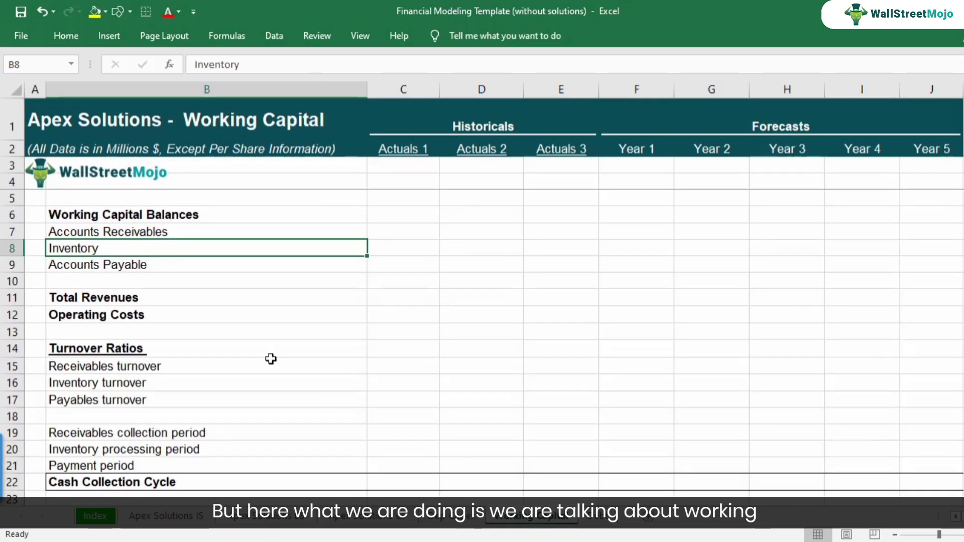
left_click(113, 230)
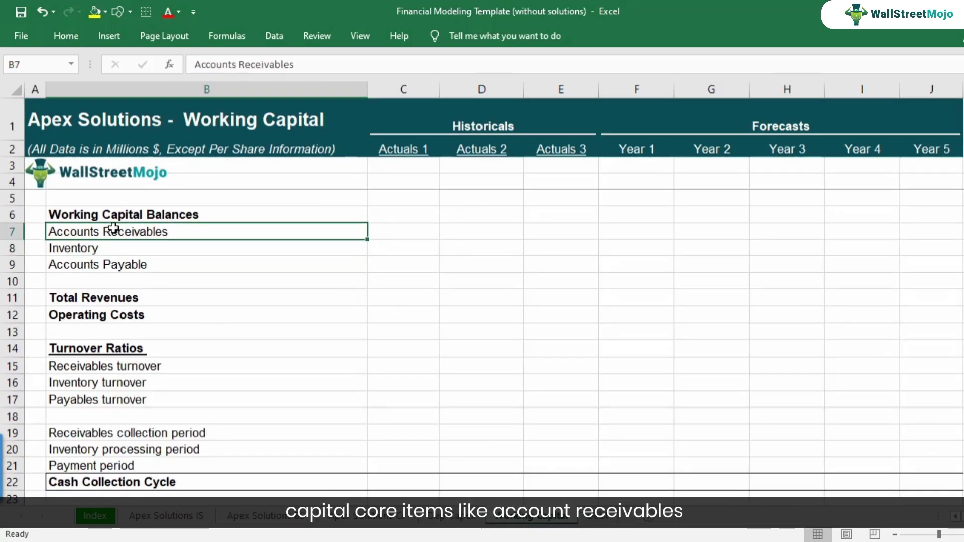
left_click(132, 251)
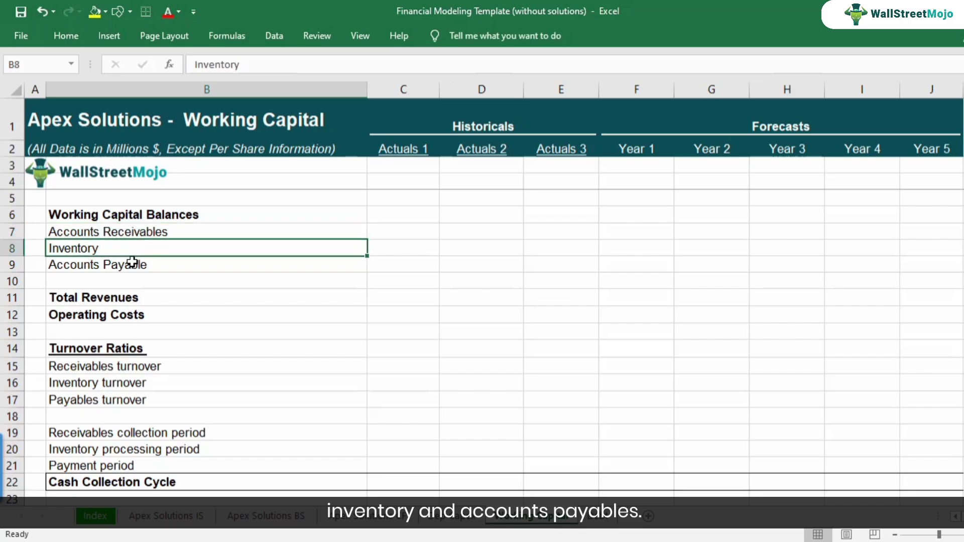
left_click(134, 265)
Locate Accounts Receivables, Inventory, Accounts payable and Cash rows on the balance sheet, then return
left_click(263, 516)
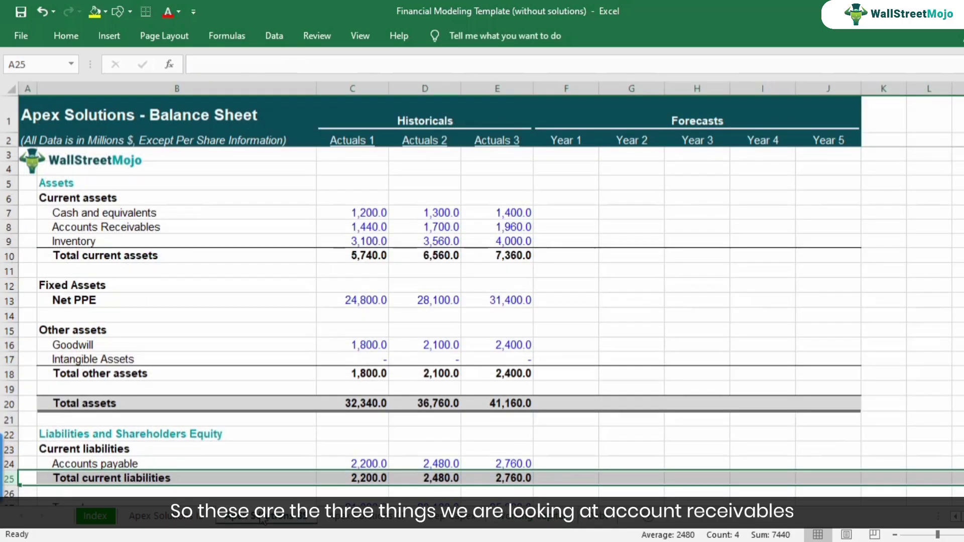
left_click(114, 230)
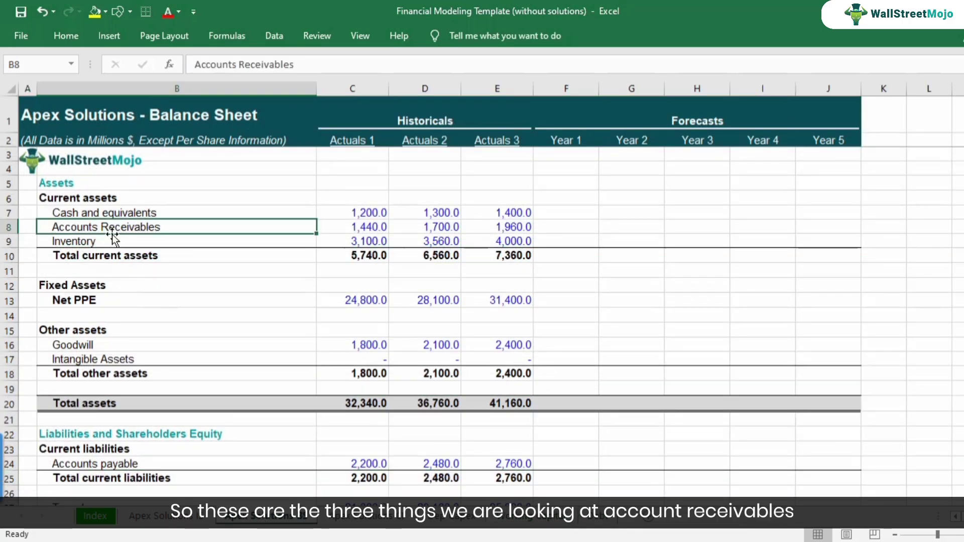
left_click(110, 241)
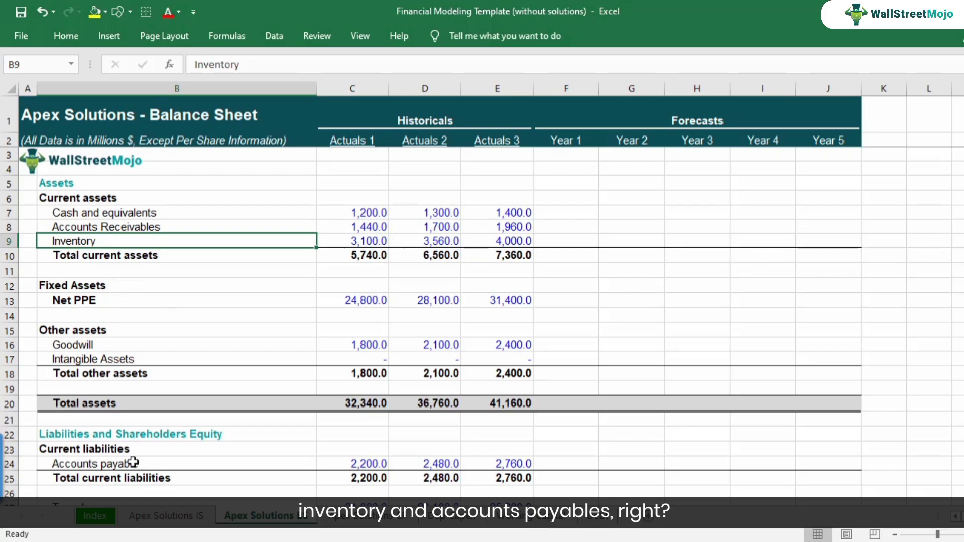
left_click(132, 462)
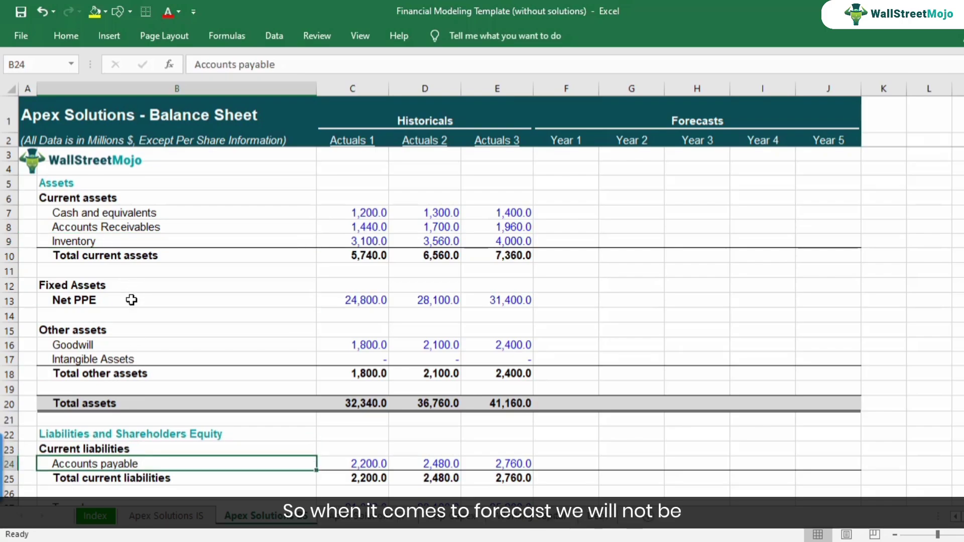
left_click(6, 211)
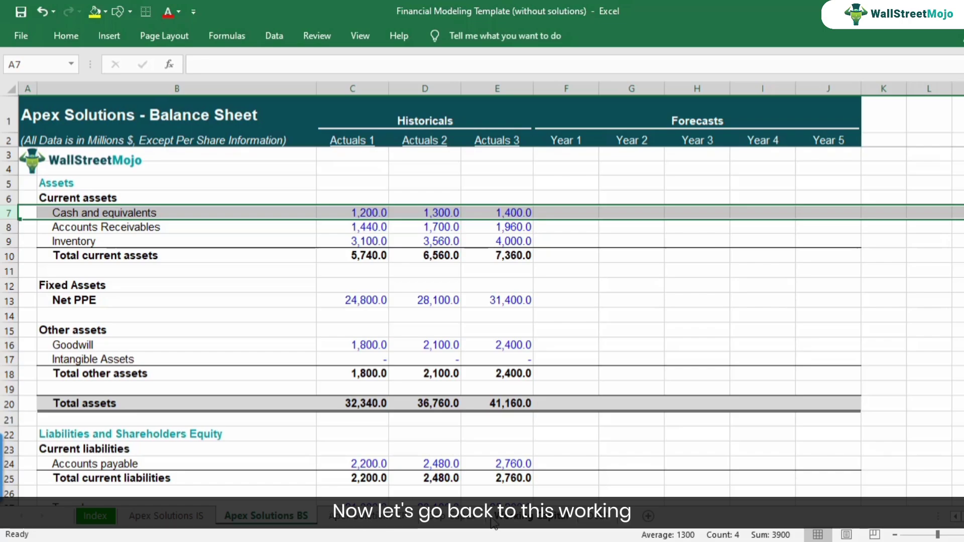
left_click(520, 529)
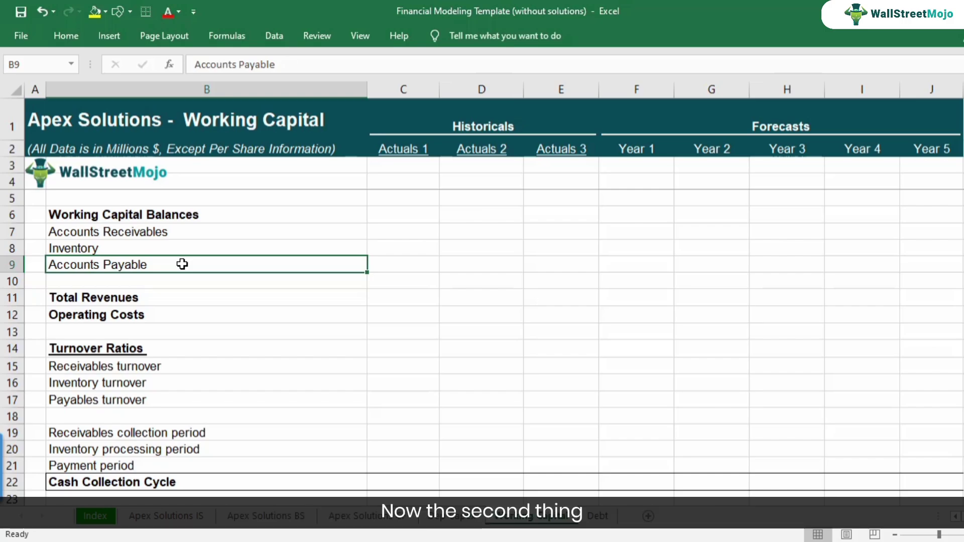
key("Up")
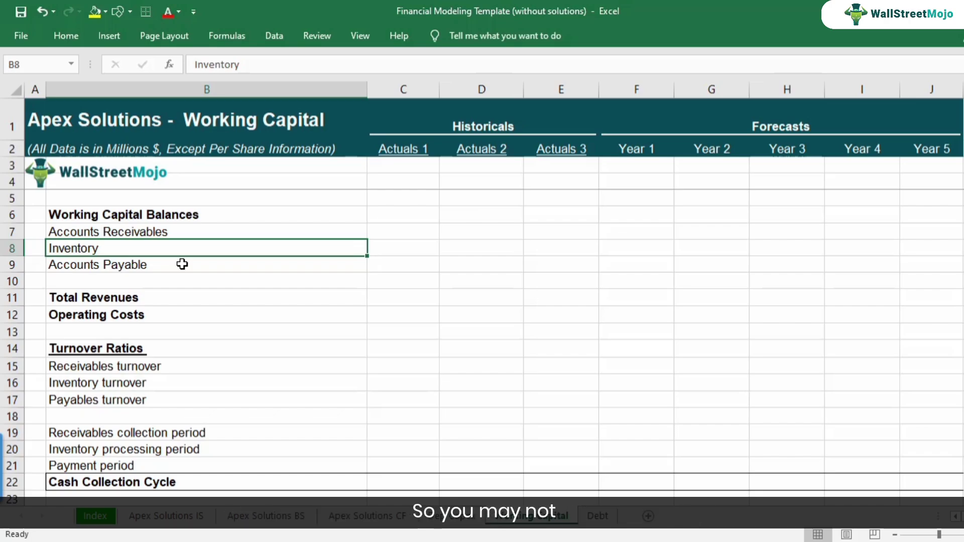
left_click(182, 264)
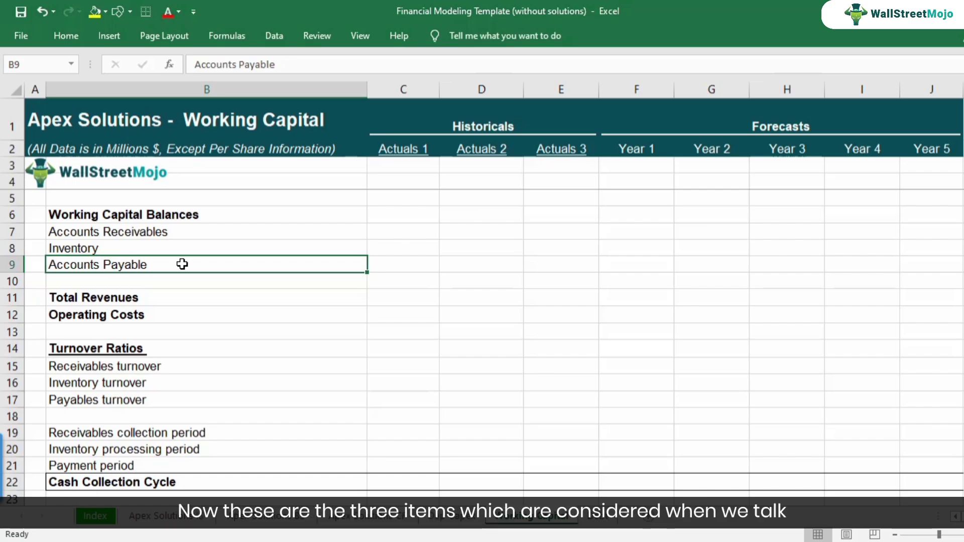
left_click_drag(174, 234, 176, 264)
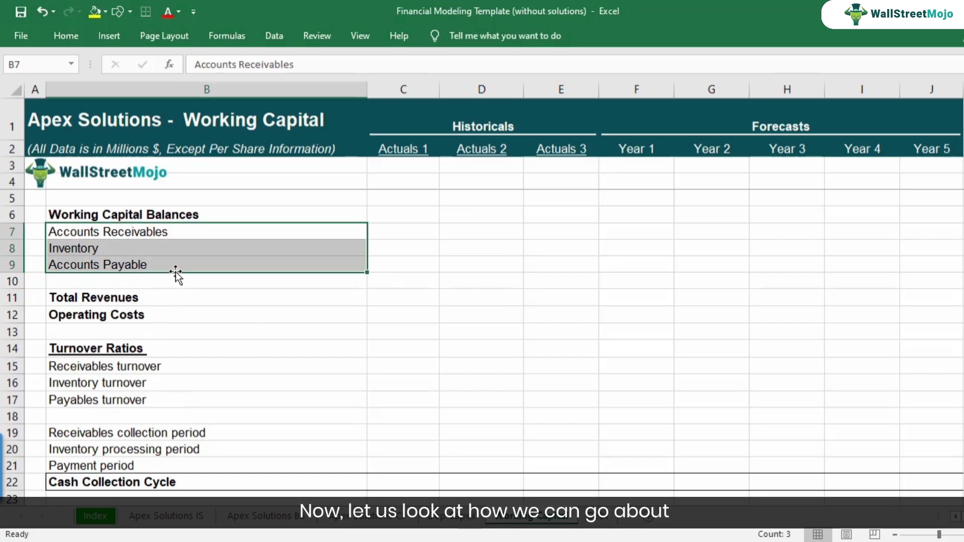
scroll(184, 313, "down", 1)
scroll(184, 324, "up", 1)
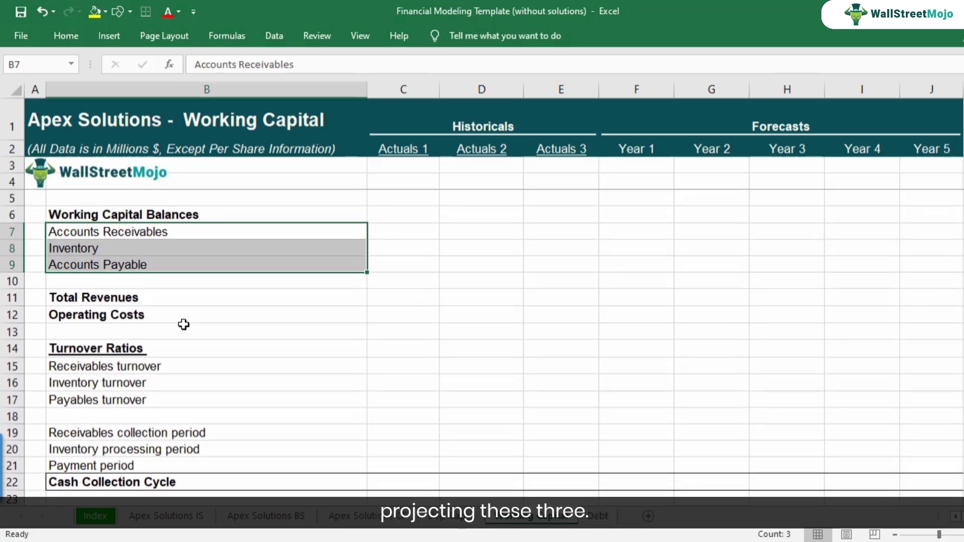
scroll(185, 331, "down", 1)
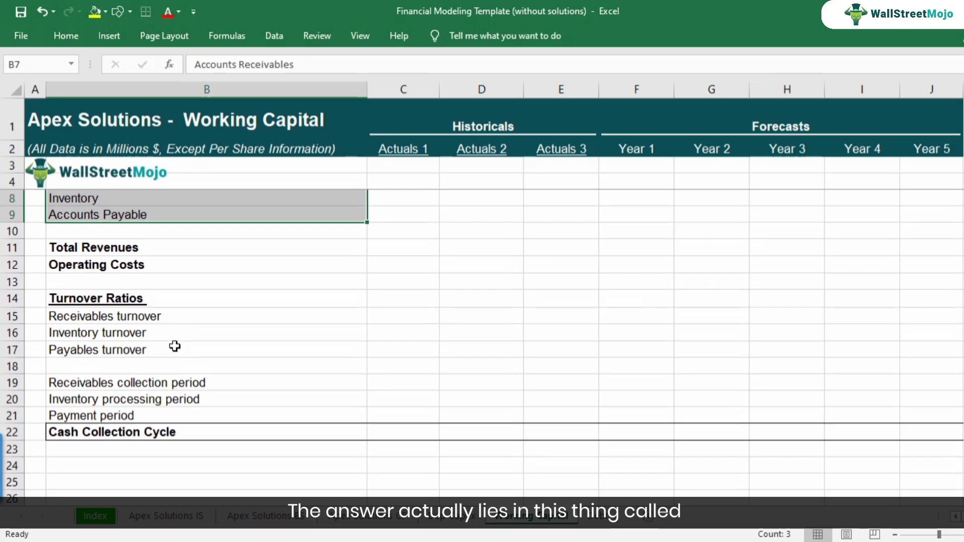
scroll(174, 344, "down", 1)
left_click(15, 383)
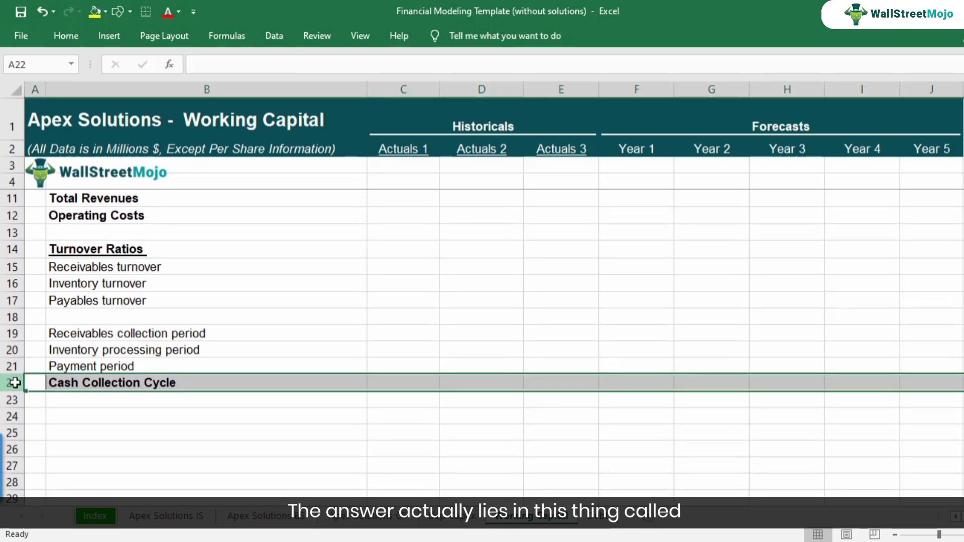
left_click(198, 385)
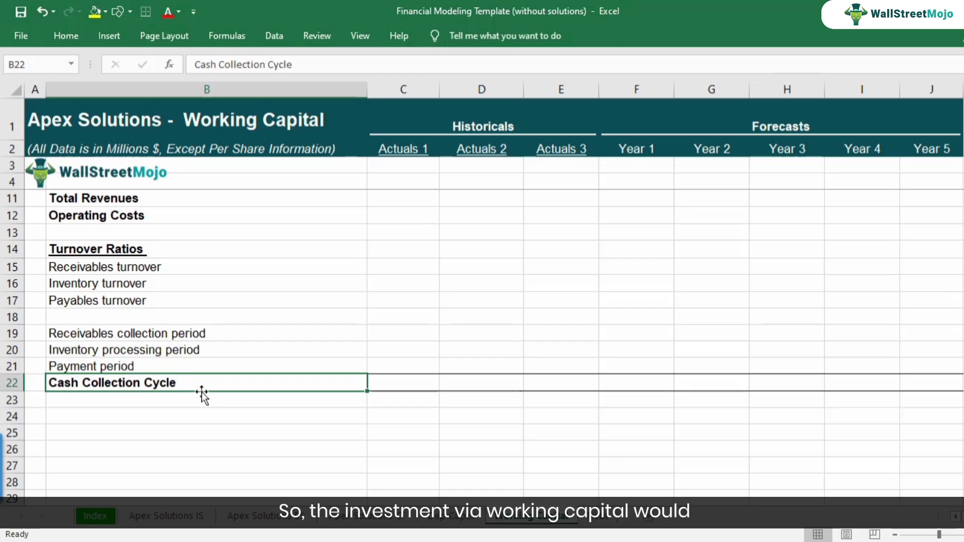
left_click(85, 355)
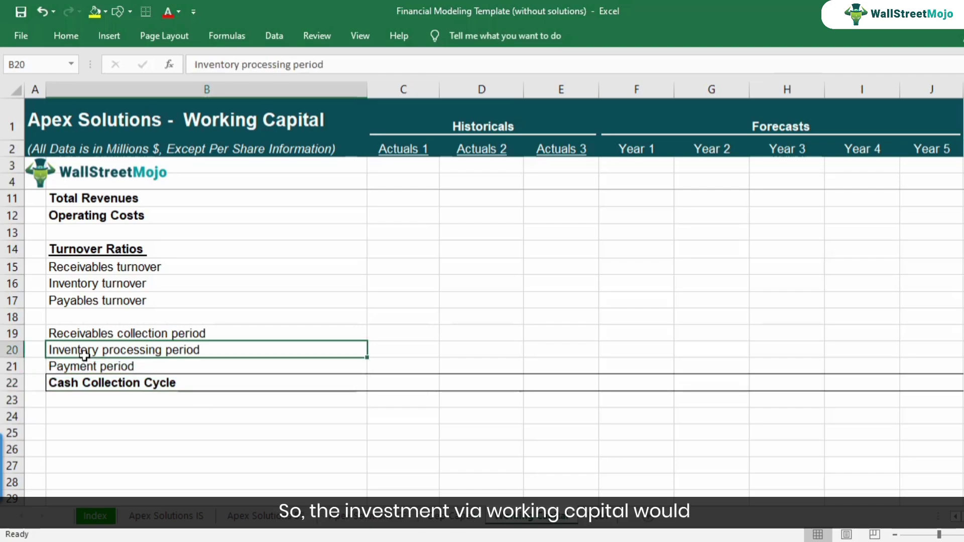
left_click(18, 349)
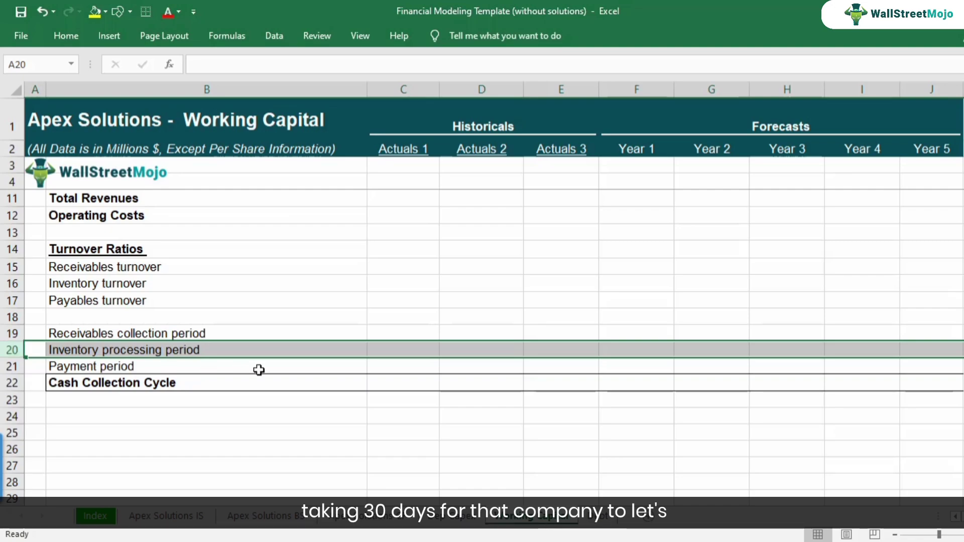
Enter 30 days for inventory processing and 15 days for receivables collection under Actuals 1
left_click(419, 358)
type("30")
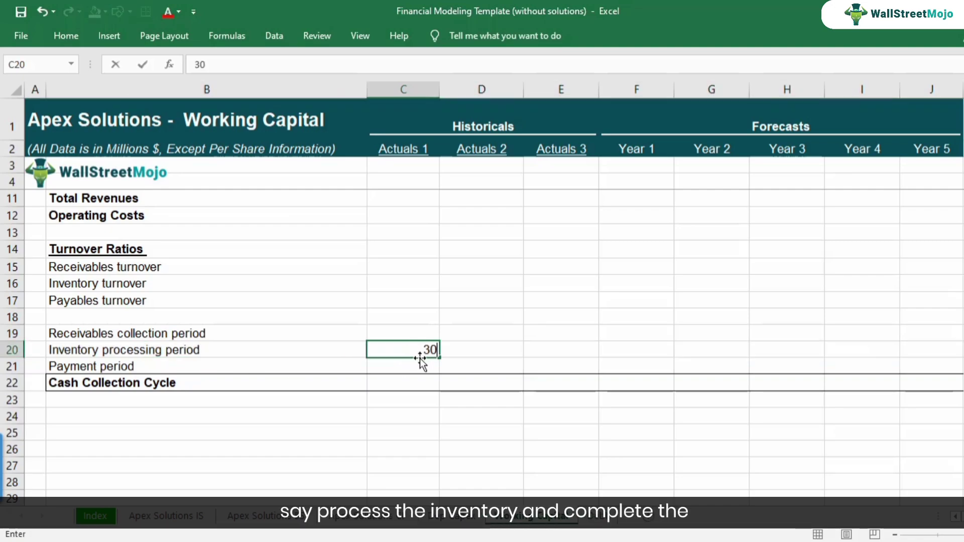
key("ctrl+Return")
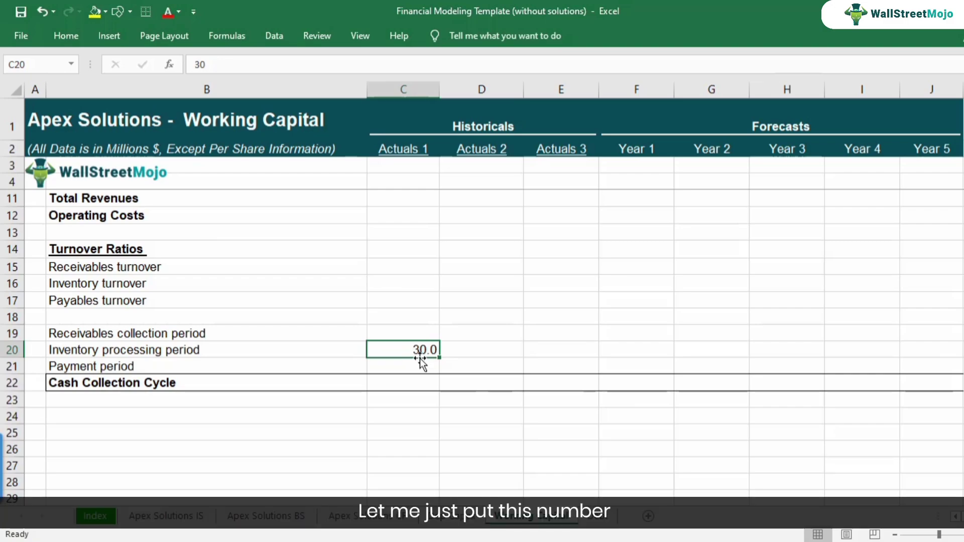
key("Up")
type("15")
key("Return")
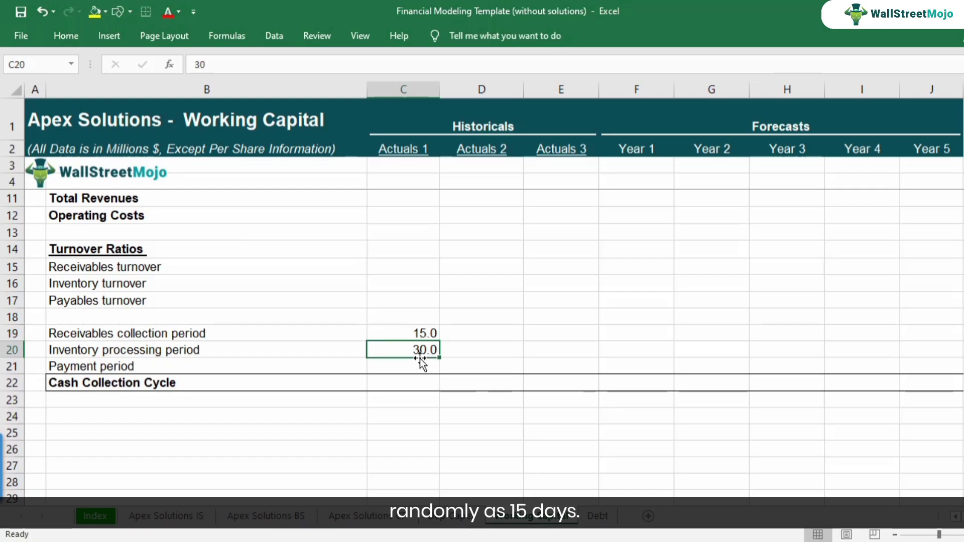
key("Up")
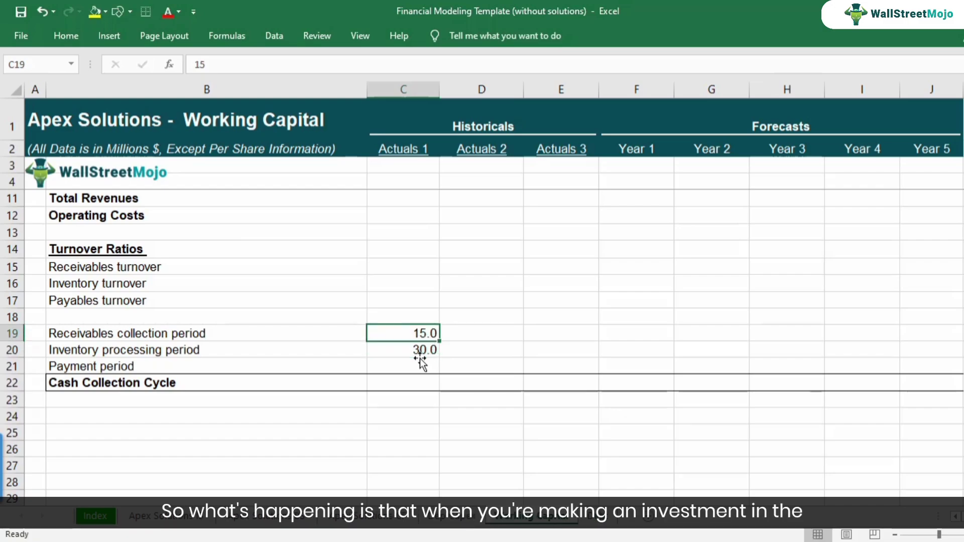
Select the 15.0 and 30.0 period values to show their 45-day total
left_click(207, 354)
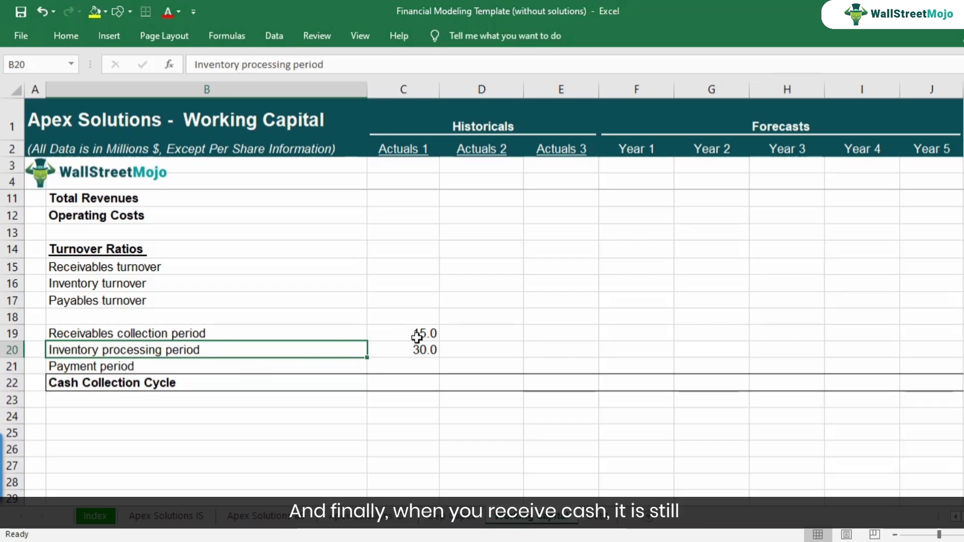
left_click_drag(414, 350, 414, 336)
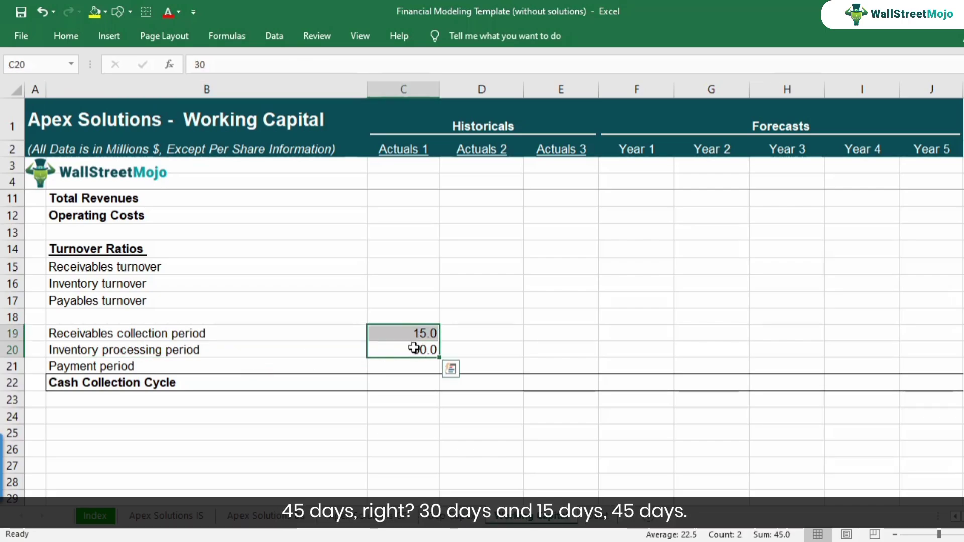
left_click(413, 346)
left_click(413, 334)
left_click_drag(417, 350, 420, 332)
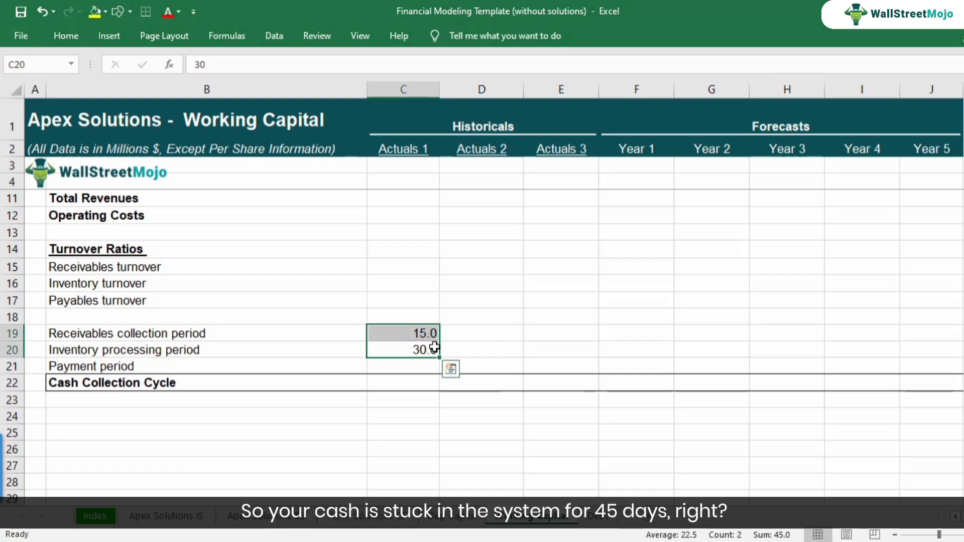
left_click(211, 365)
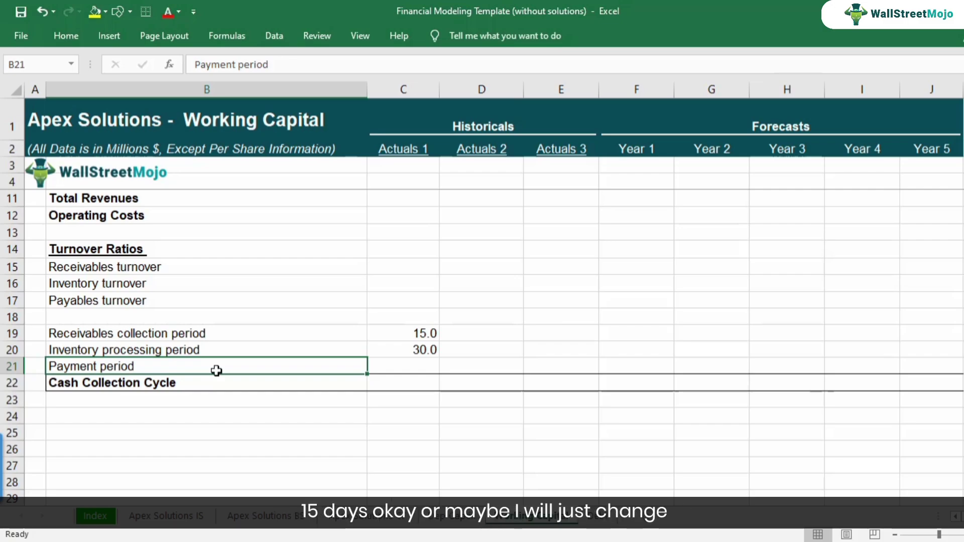
Enter a 20-day payment period and make the 15.0 and 30.0 periods bold
key("Right")
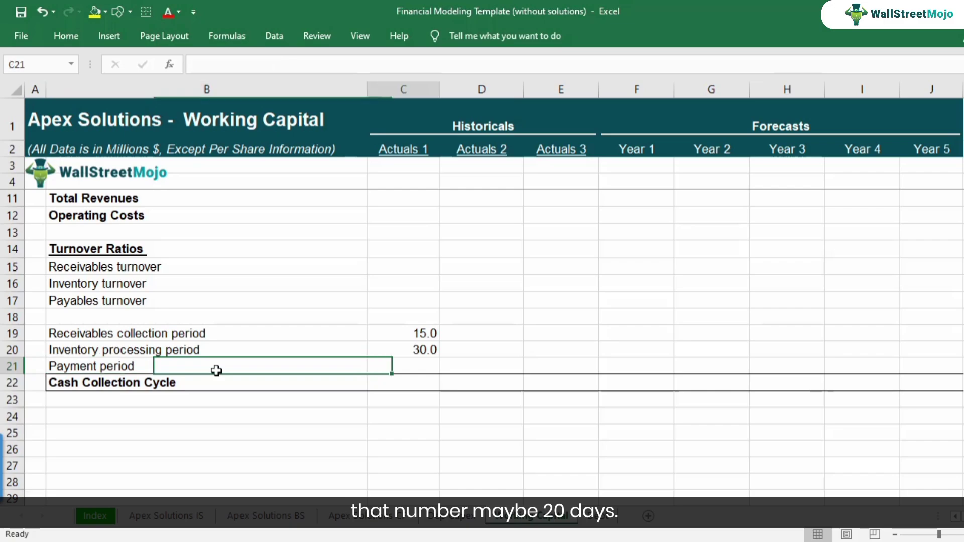
type("20")
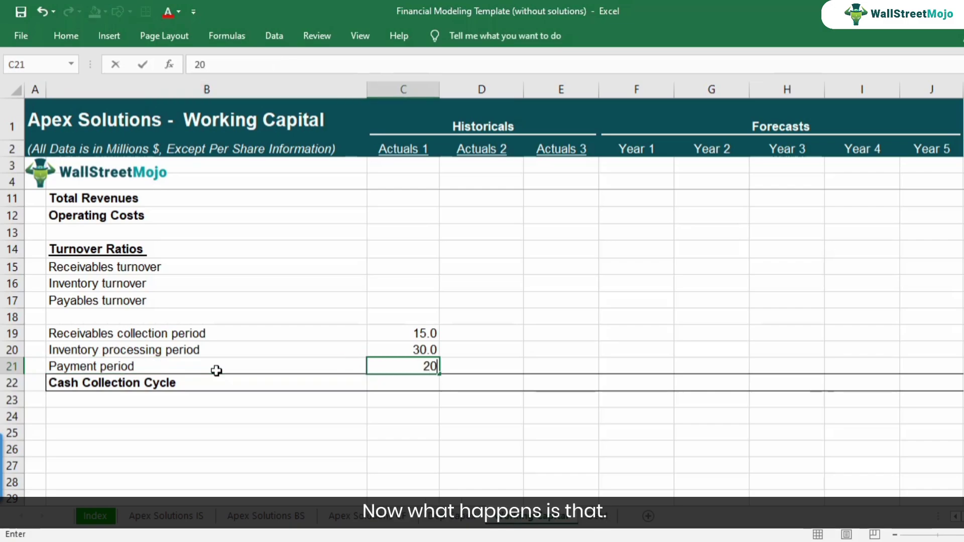
key("Return")
key("Up")
key("Up")
key("shift+Up")
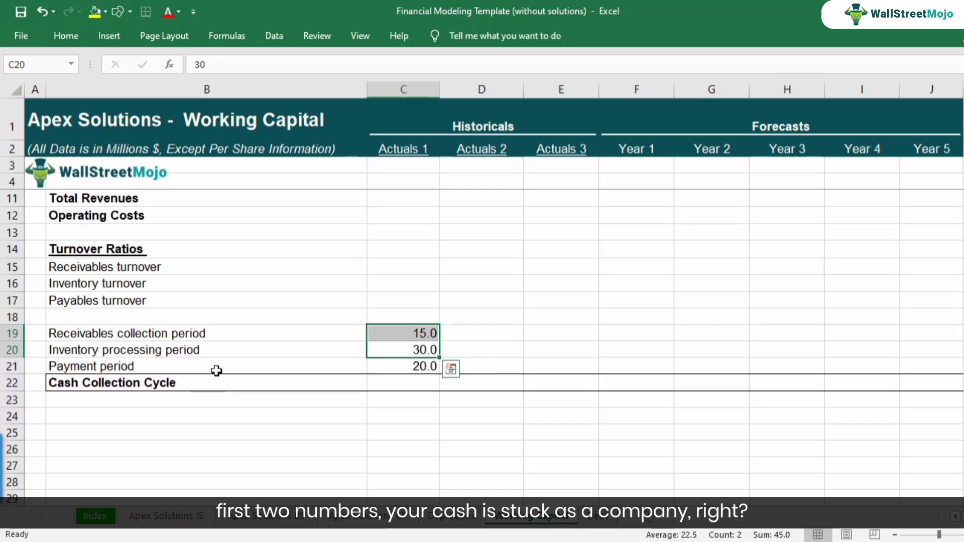
key("ctrl+b")
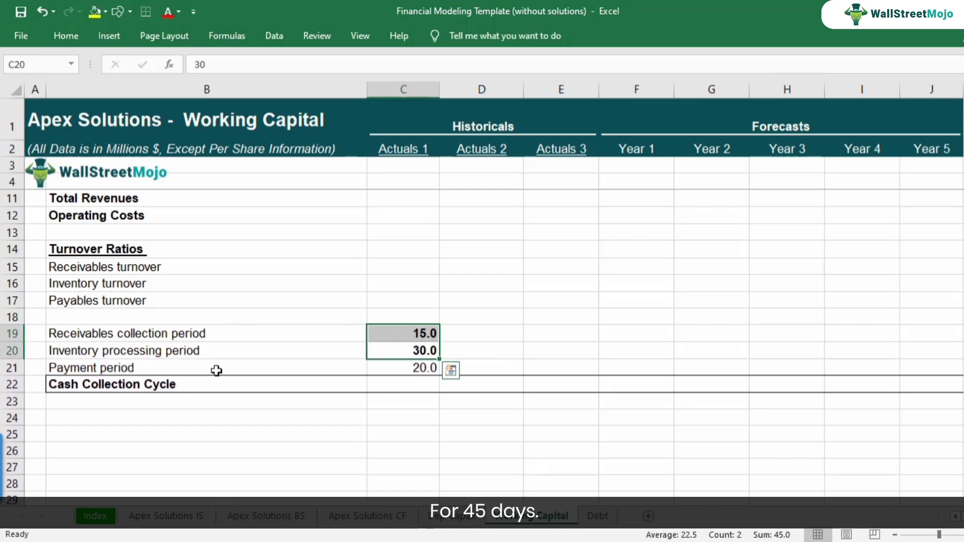
Compute the Cash Collection Cycle as =C19+C20-C21, giving 25.0
left_click(432, 385)
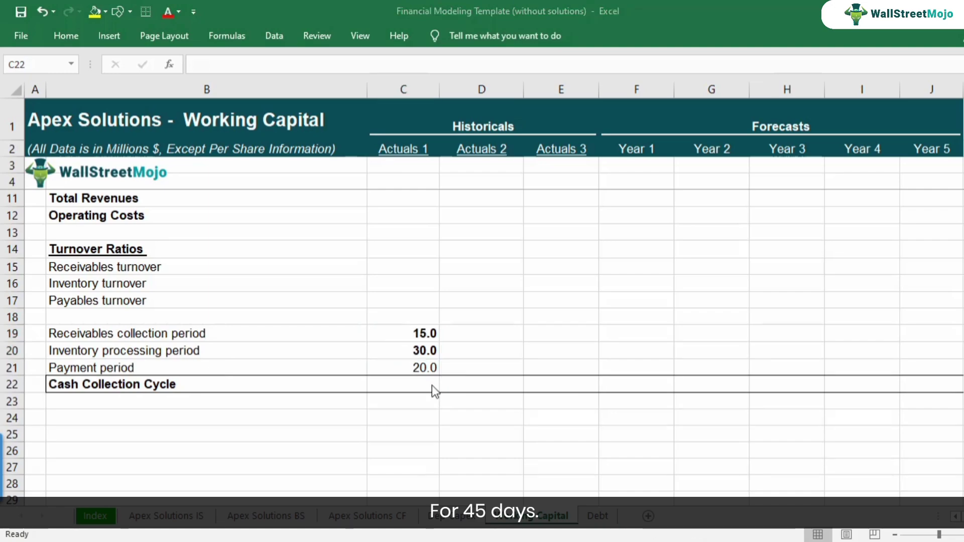
type("=")
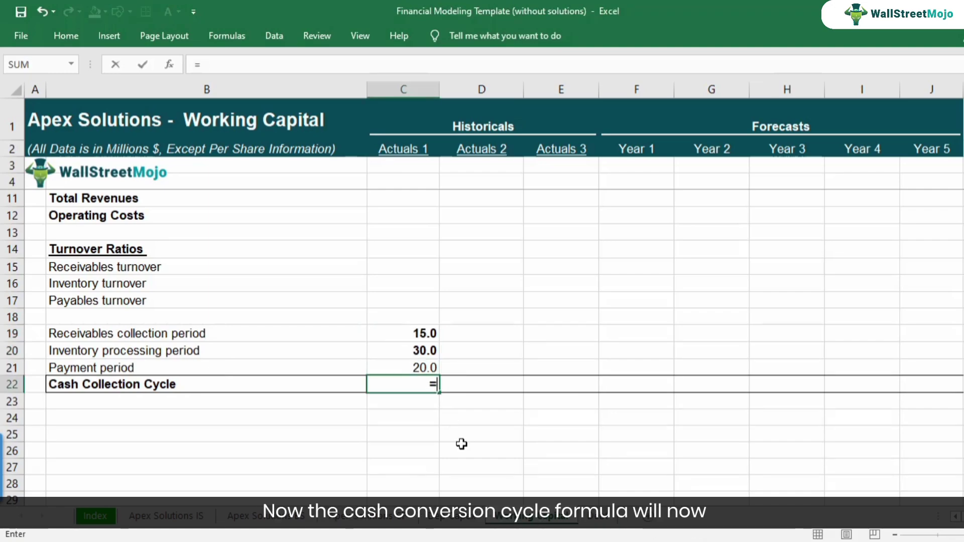
key("Up")
key("Up")
key("Up")
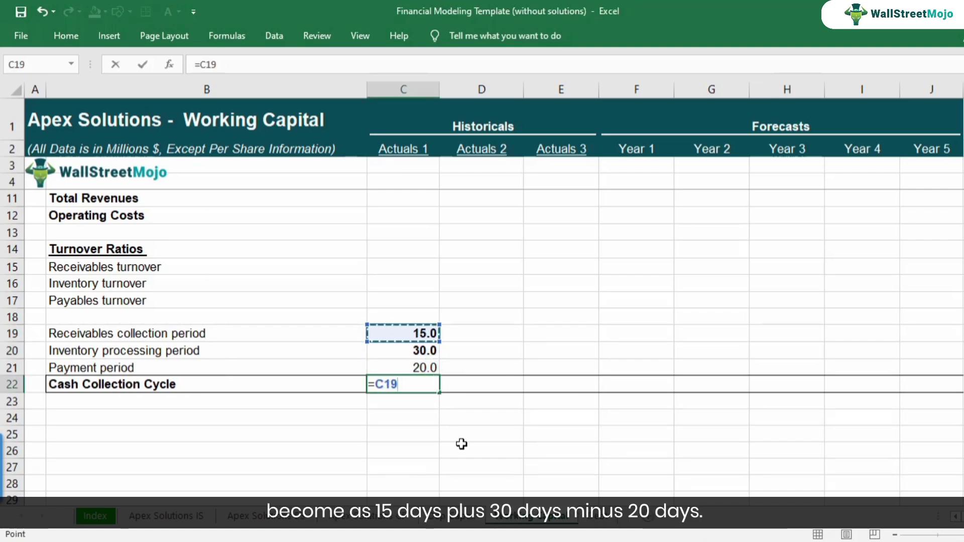
type("+")
key("Up")
key("Up")
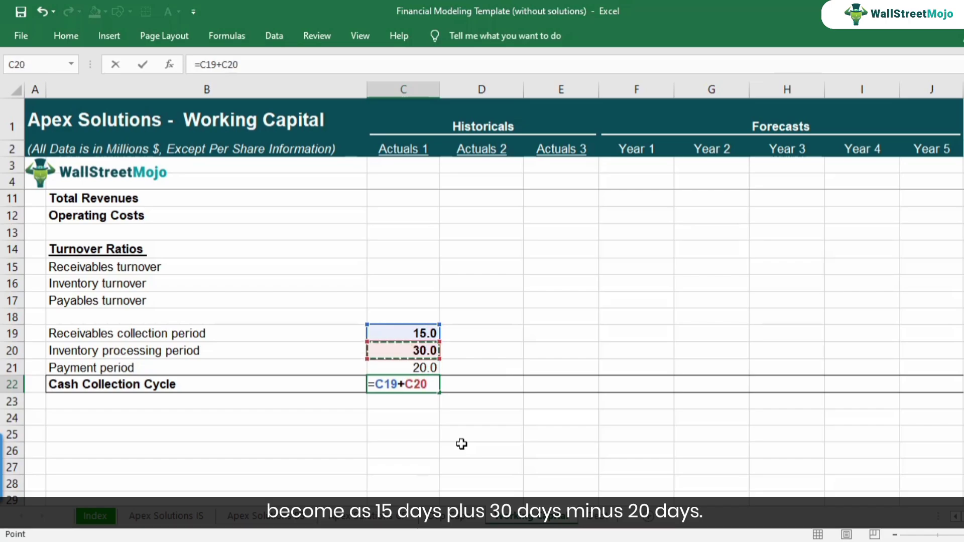
type("-")
key("Up")
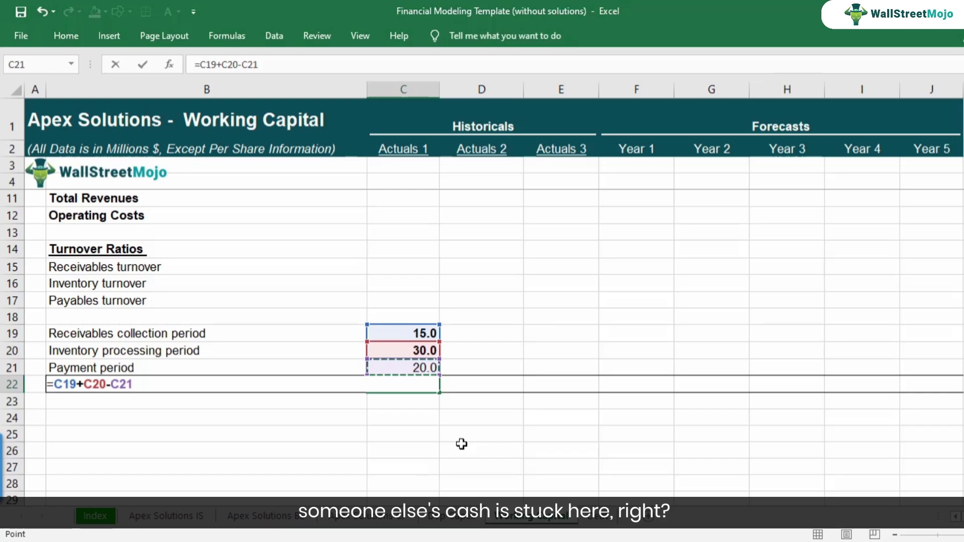
key("Return")
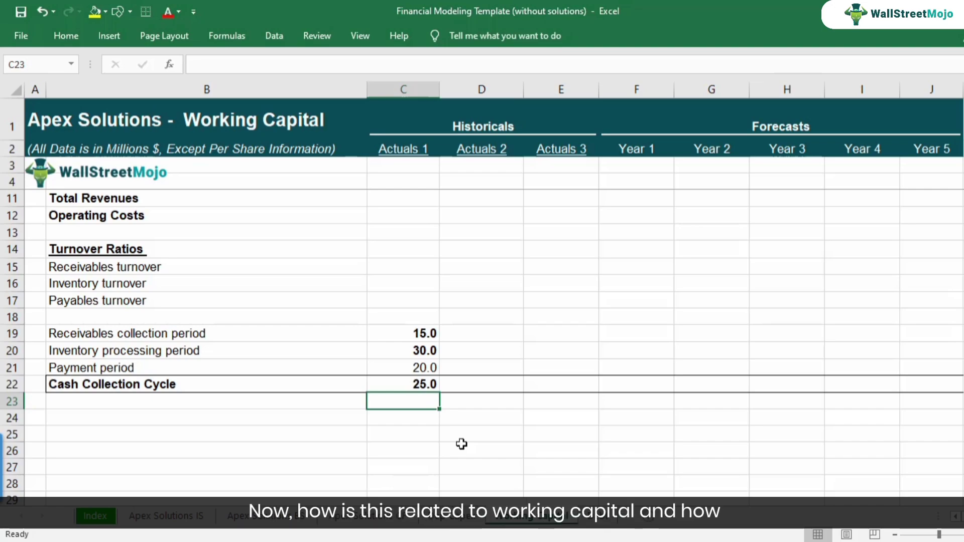
Remove the bold from the 15.0 receivables collection period
key("Up")
key("Up")
key("Up")
key("Up")
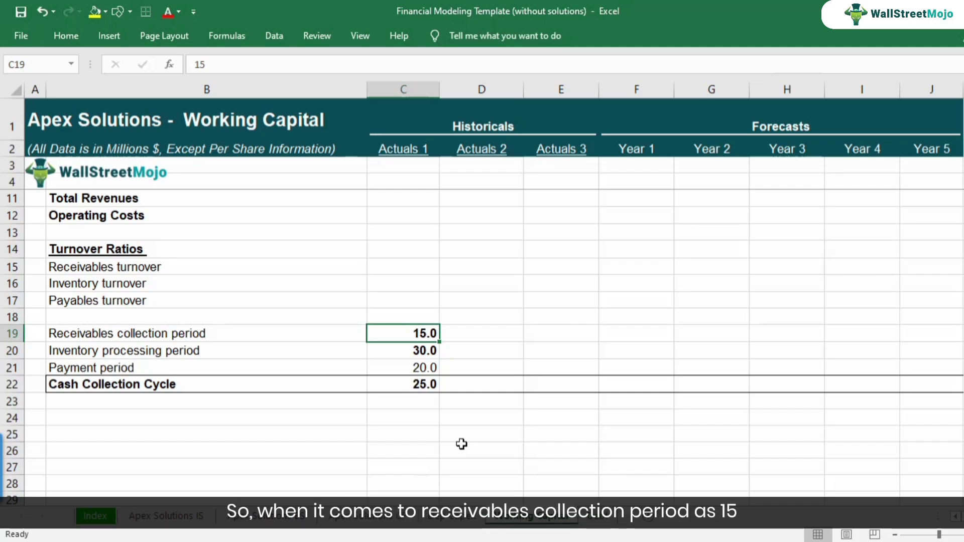
key("Left")
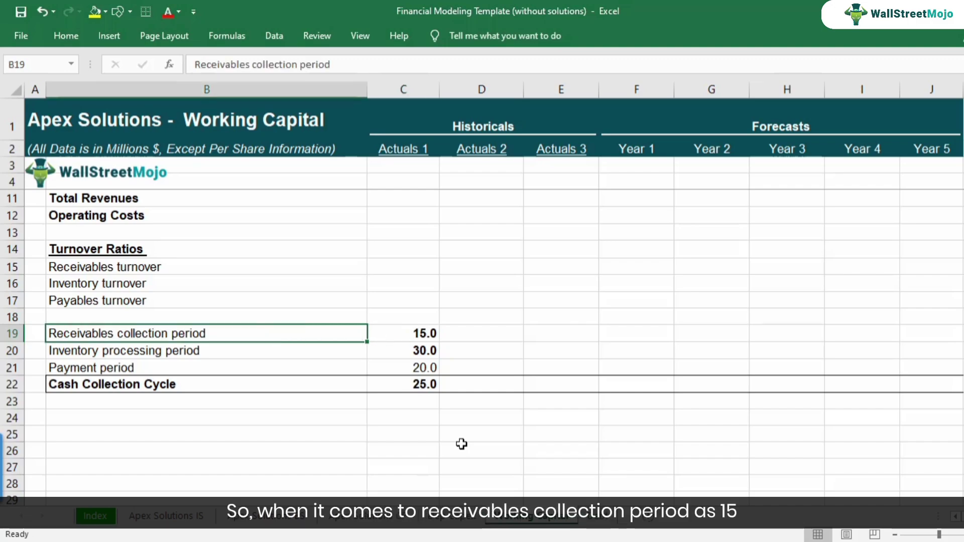
key("ctrl+z")
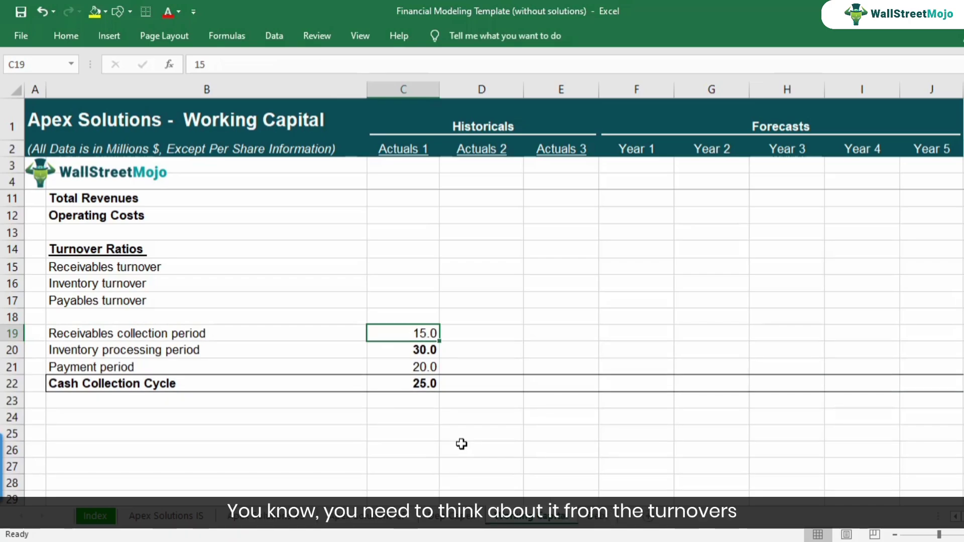
Rename B15 to 'Receivables turnover (Sales / Accounts Receivables)'
key("Up")
key("Up")
key("Up")
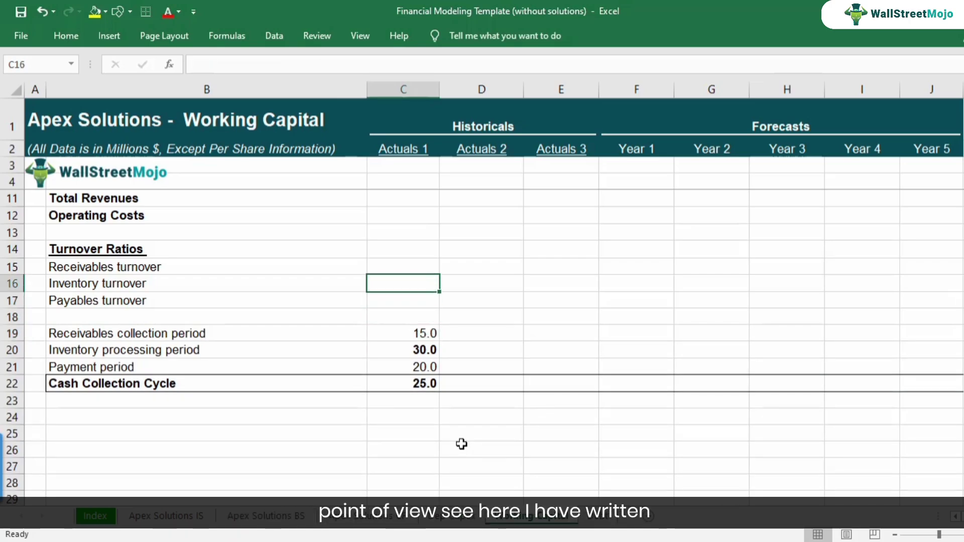
key("Up")
key("Left")
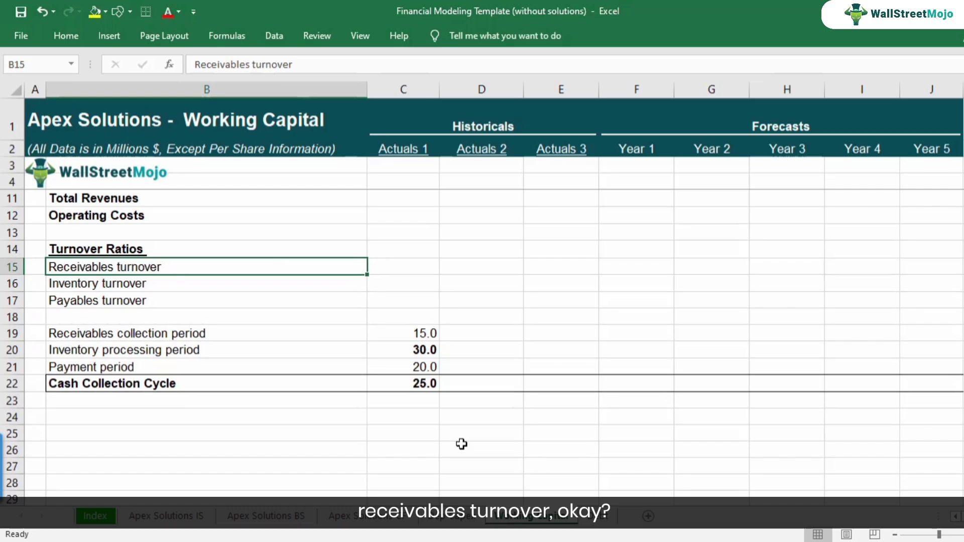
key("F2")
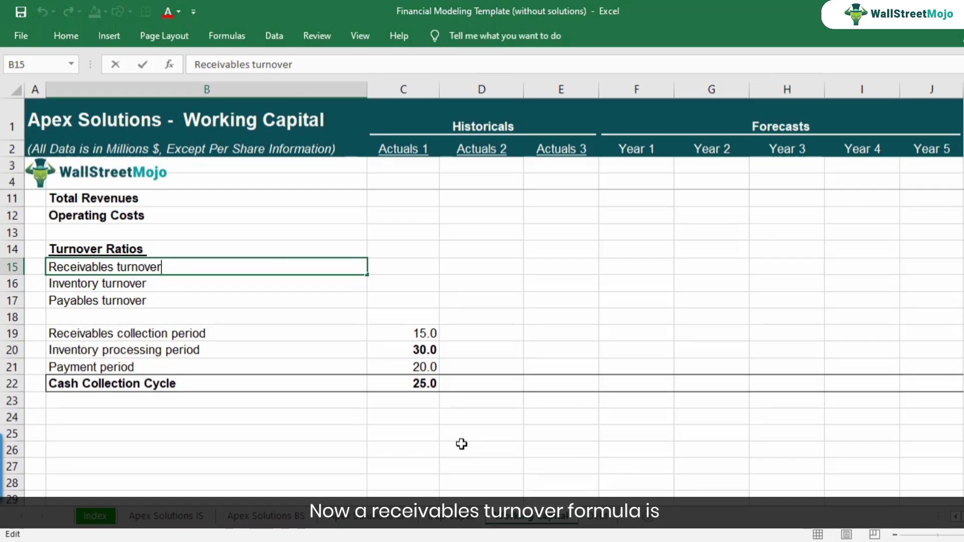
type("(Sales")
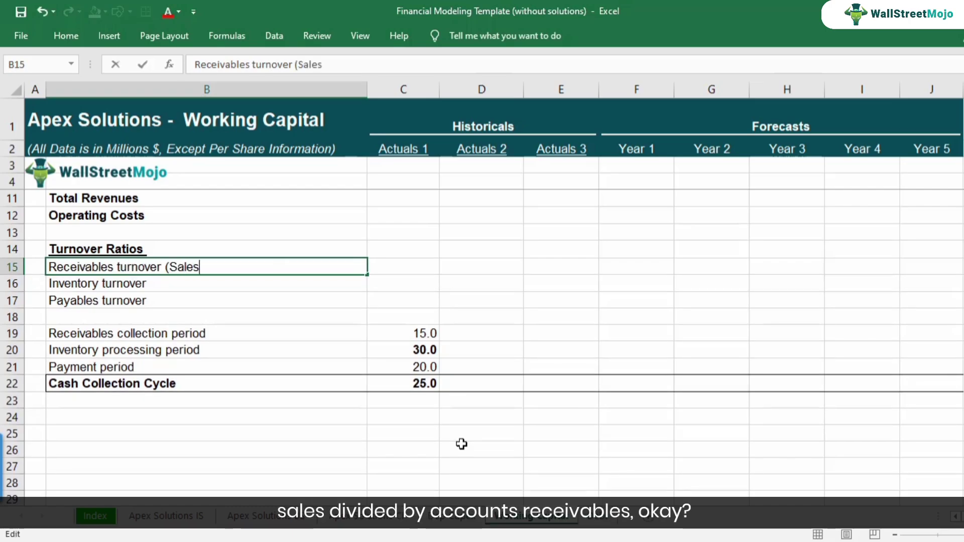
type(" / Accounts")
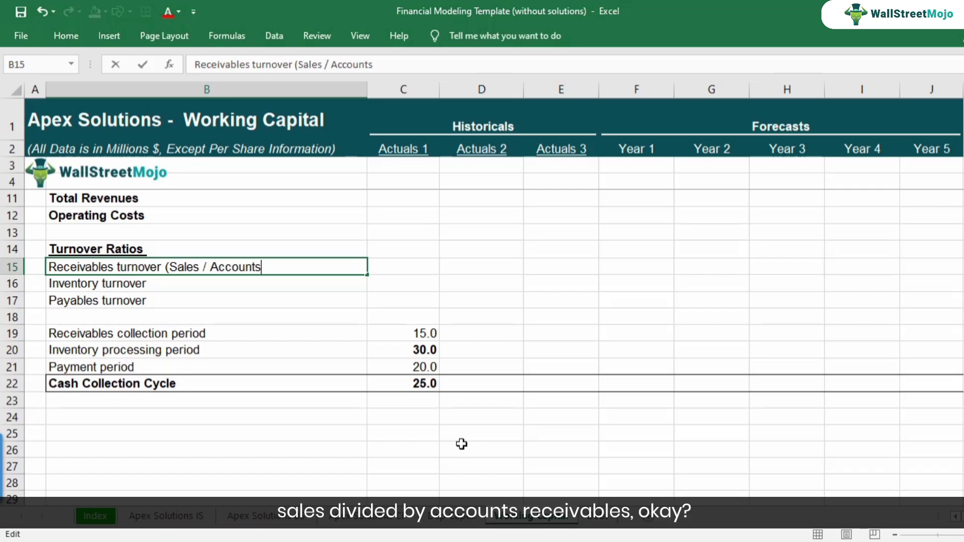
type(" Receivabe")
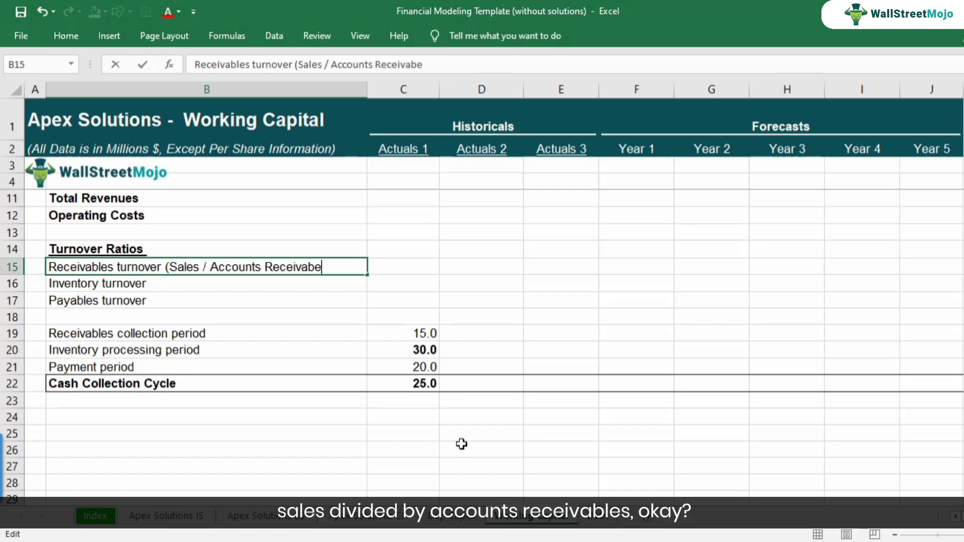
key("BackSpace")
type("les)")
key("Return")
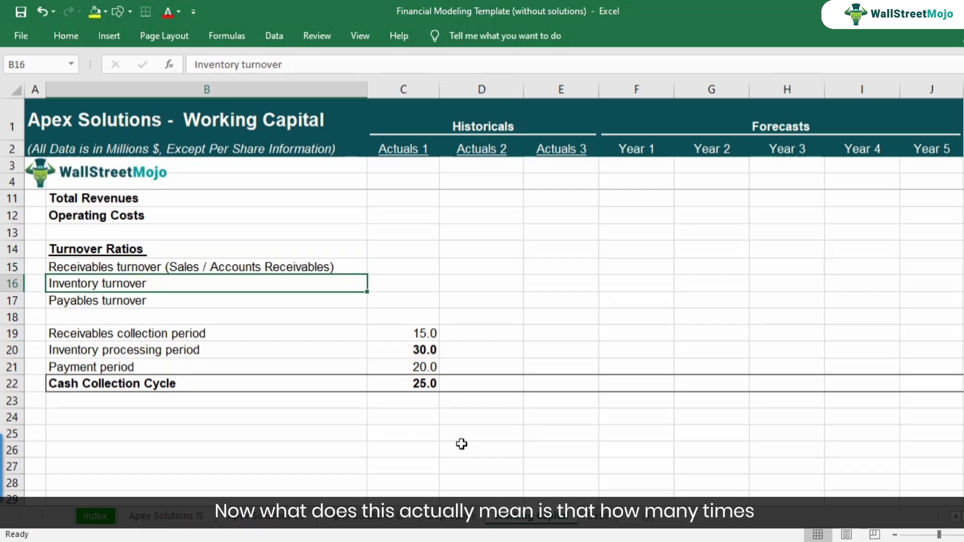
key("Up")
key("Right")
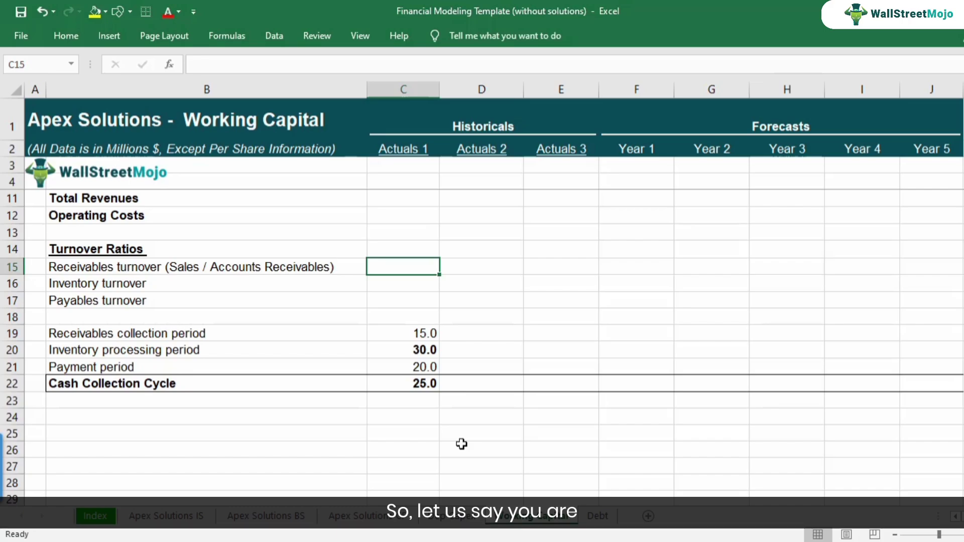
key("Down")
key("Down")
key("Down")
key("Down")
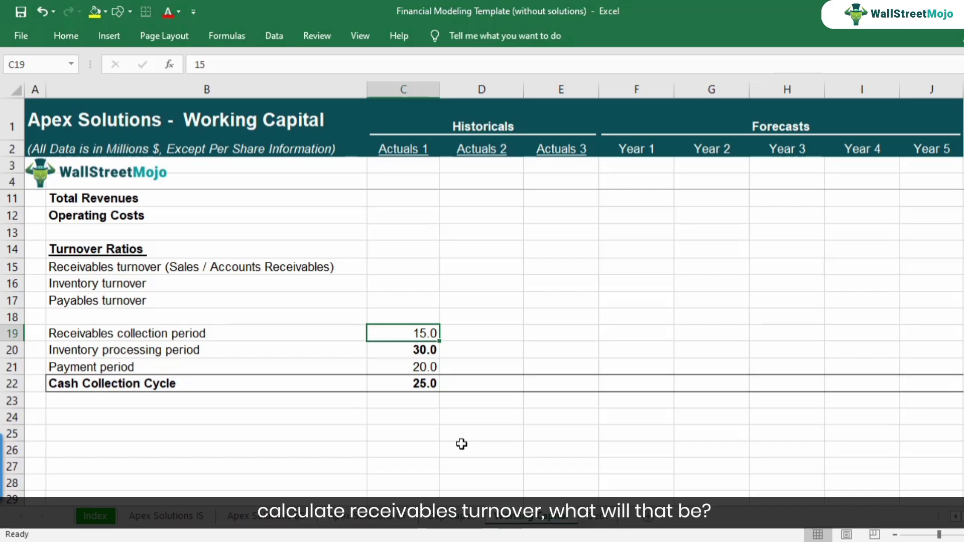
key("Up")
key("Up")
key("Up")
key("Up")
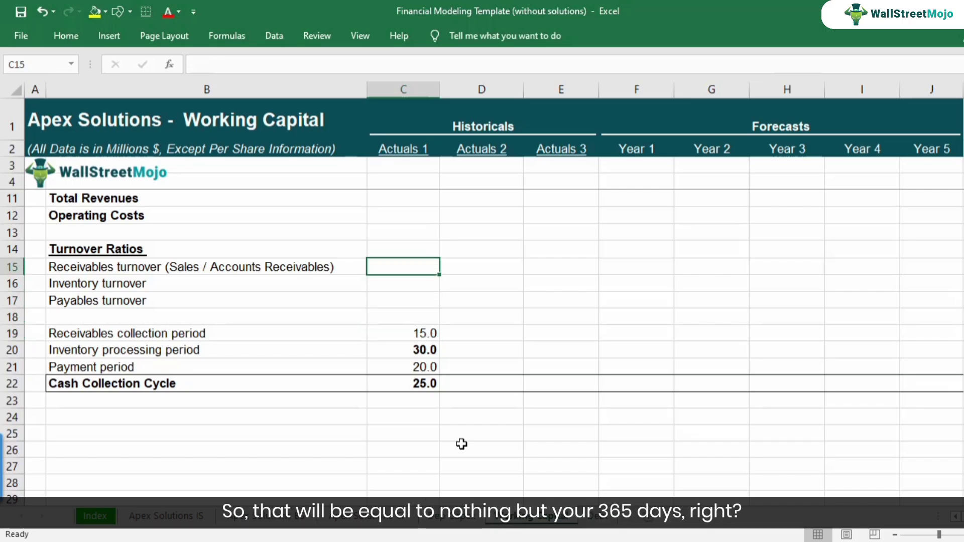
Enter =L16/C19 in C15 so receivables turnover reads 24.3 (365 days / 15)
type("=")
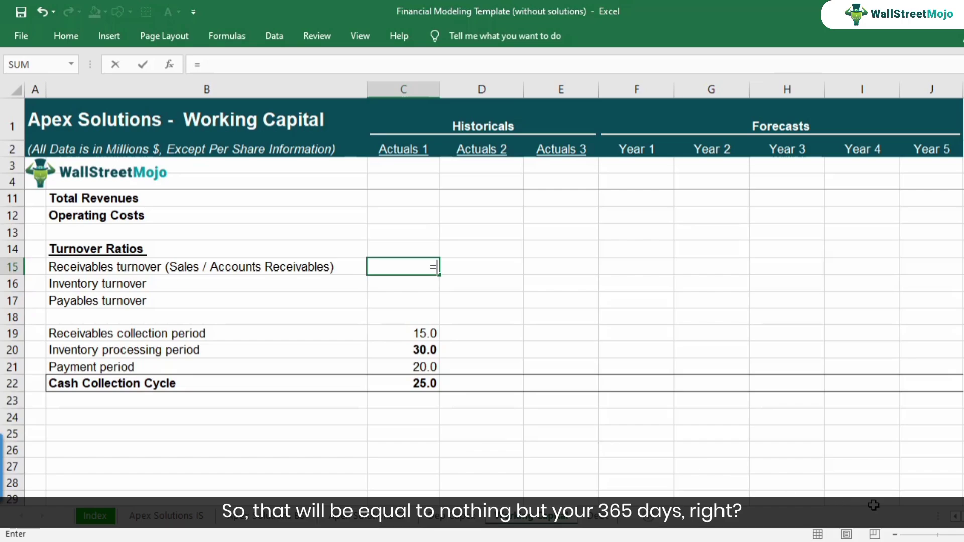
scroll(494, 290, "right", 3)
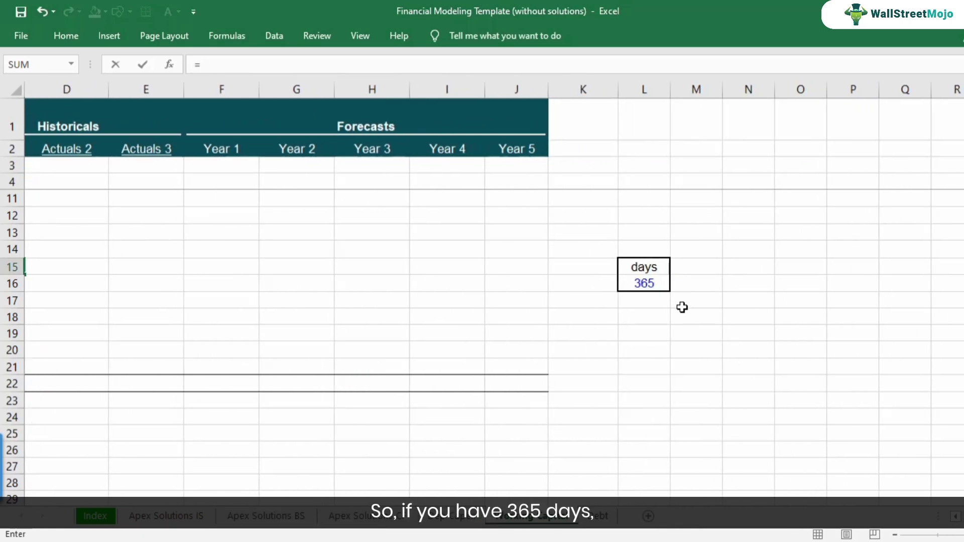
left_click(647, 284)
type("/")
key("Left")
key("Left")
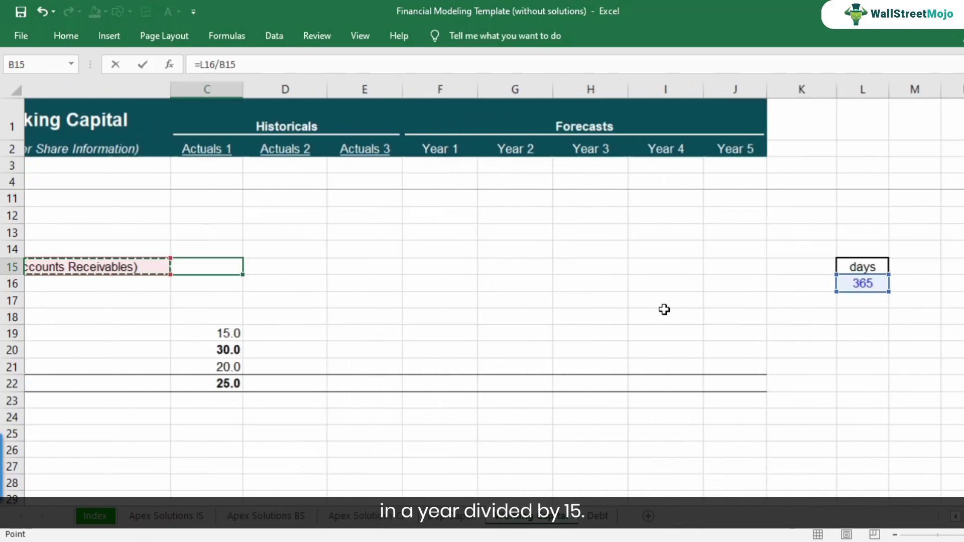
key("Right")
key("Right")
key("Down")
key("Down")
key("Down")
key("Down")
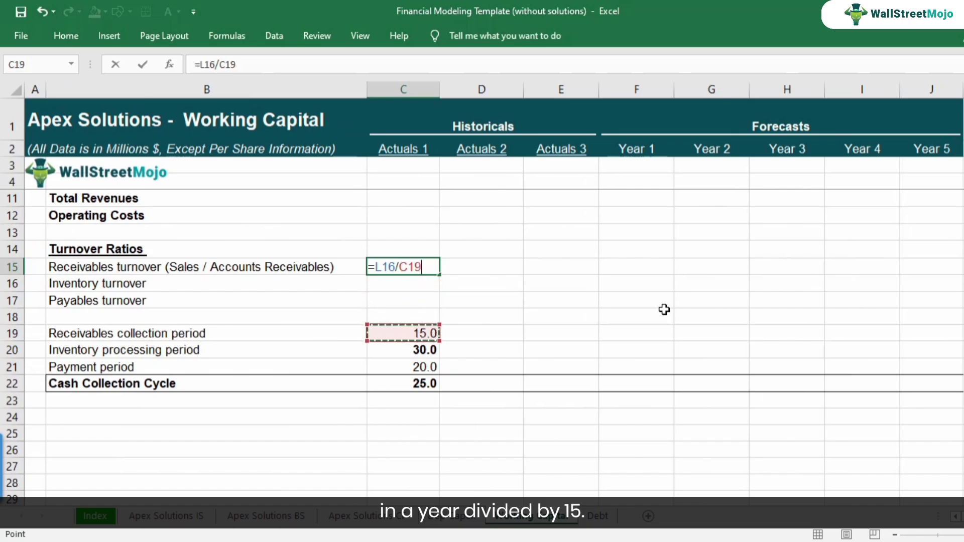
key("Return")
key("Up")
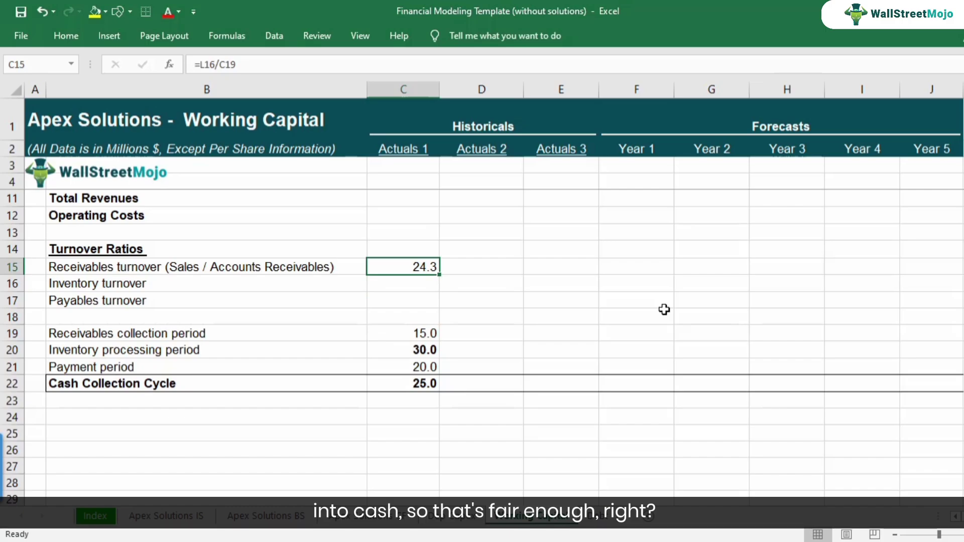
left_click(404, 334)
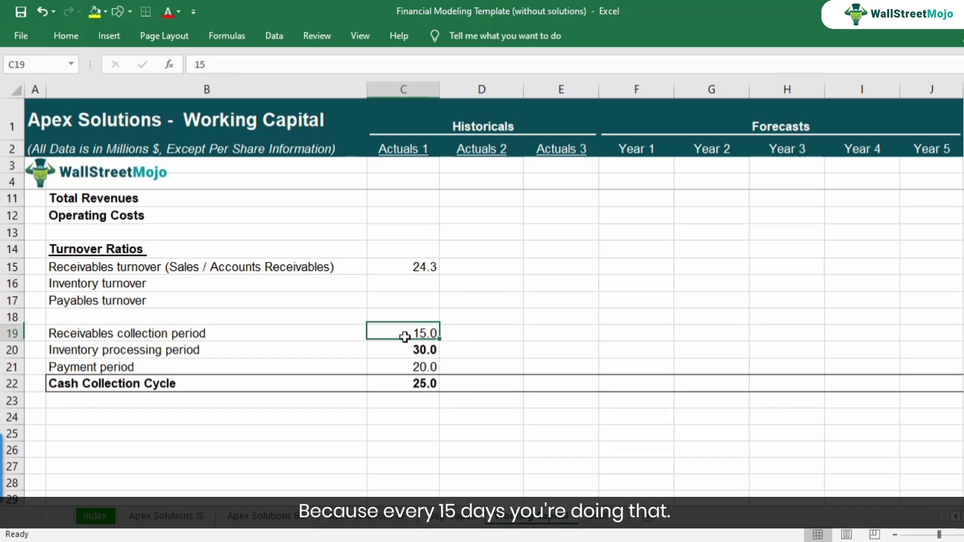
key("Up")
key("Up")
key("Up")
key("Up")
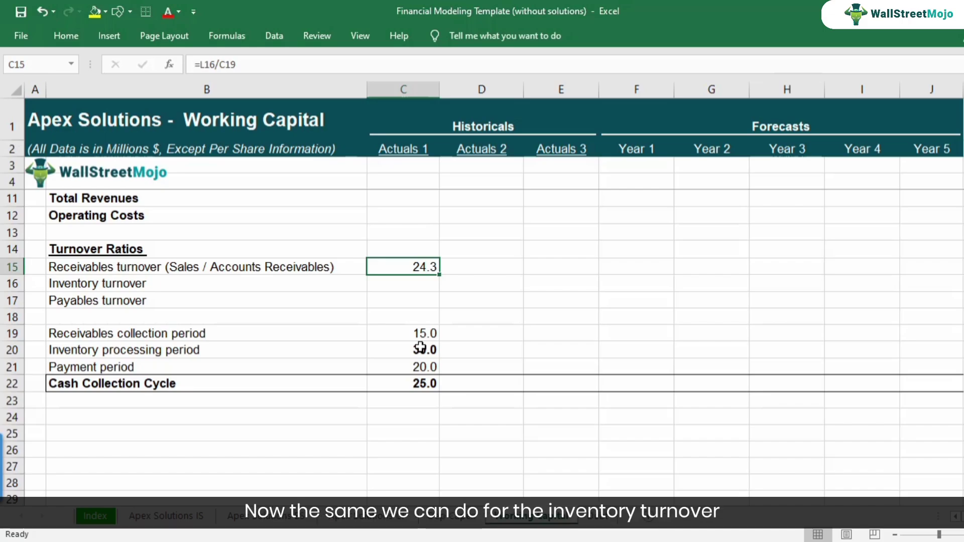
Append ' (COGS / Inventory)' to the Inventory turnover label in B16
key("Left")
key("Down")
key("F2")
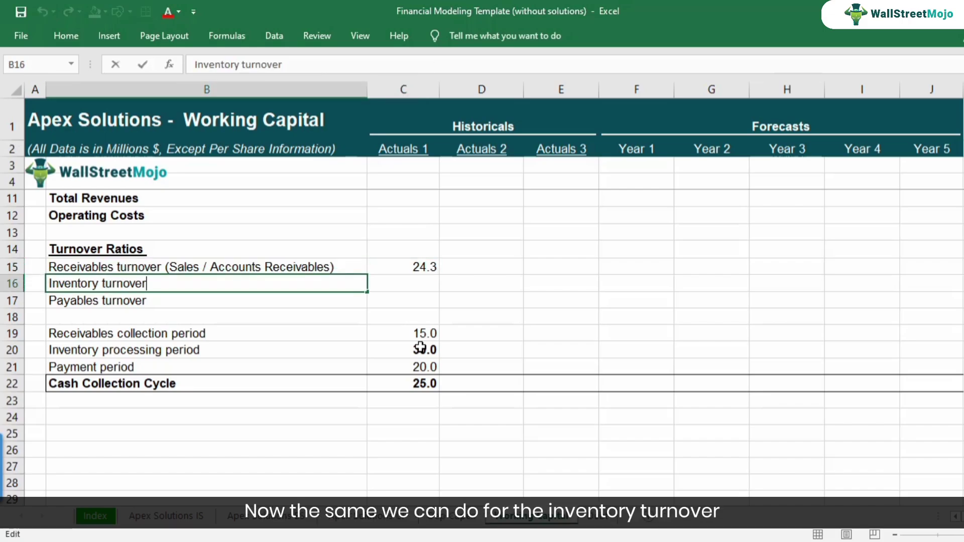
key("Escape")
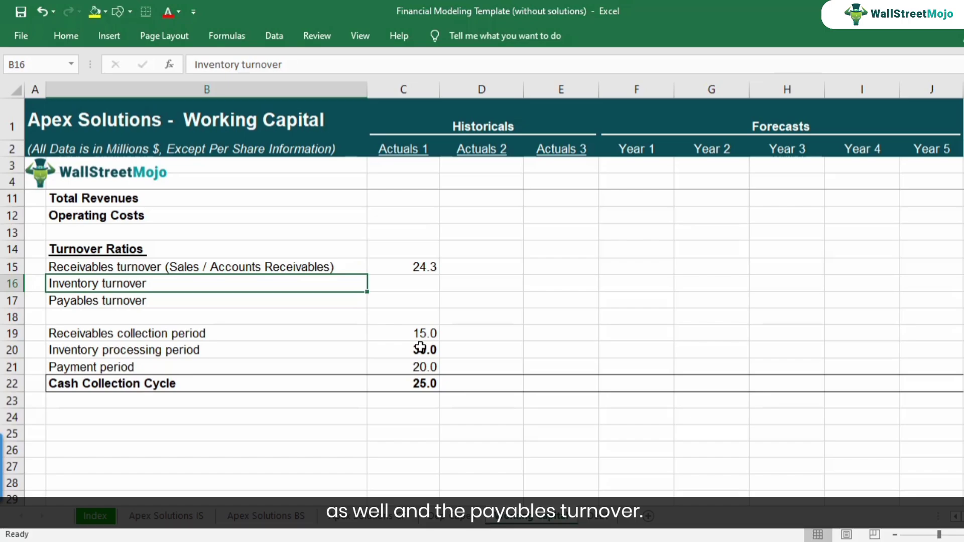
key("F2")
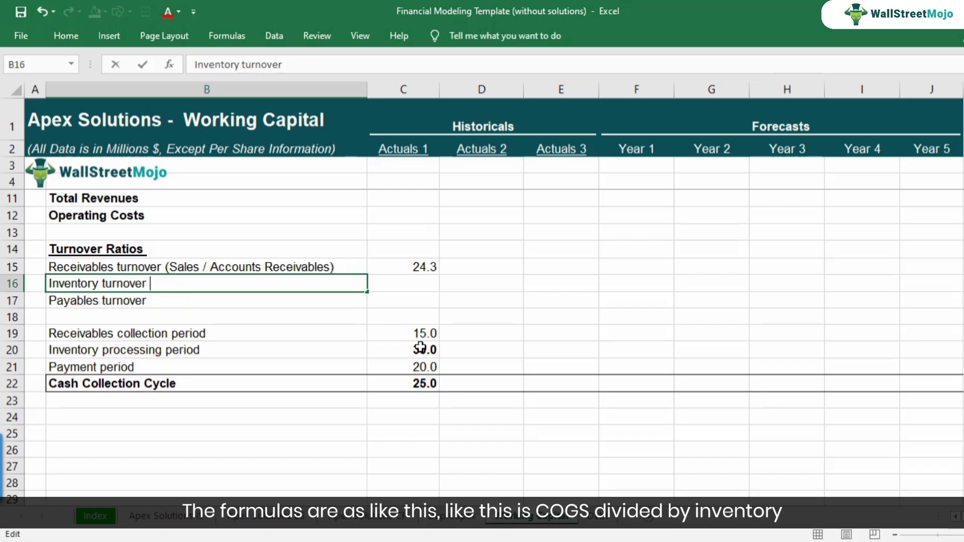
type("(COGS /")
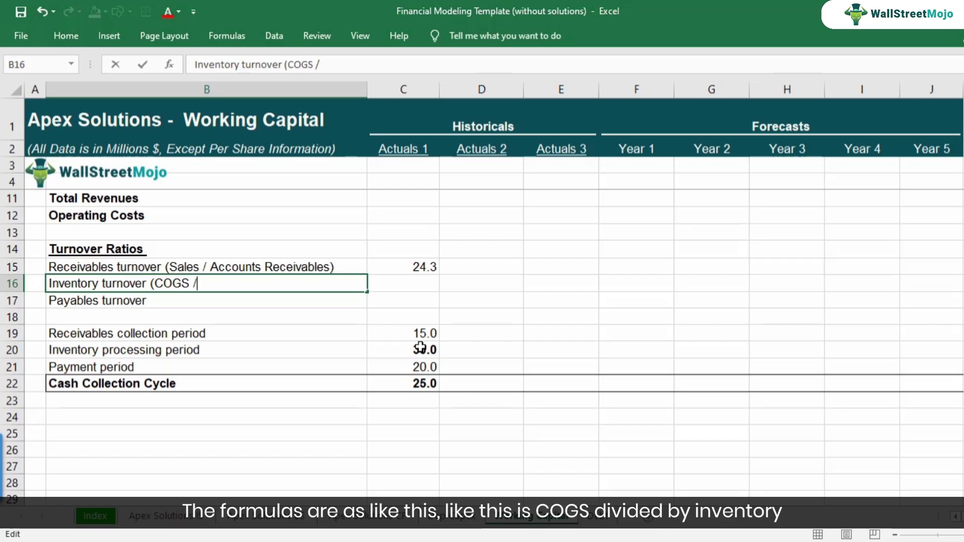
type(" Inventory")
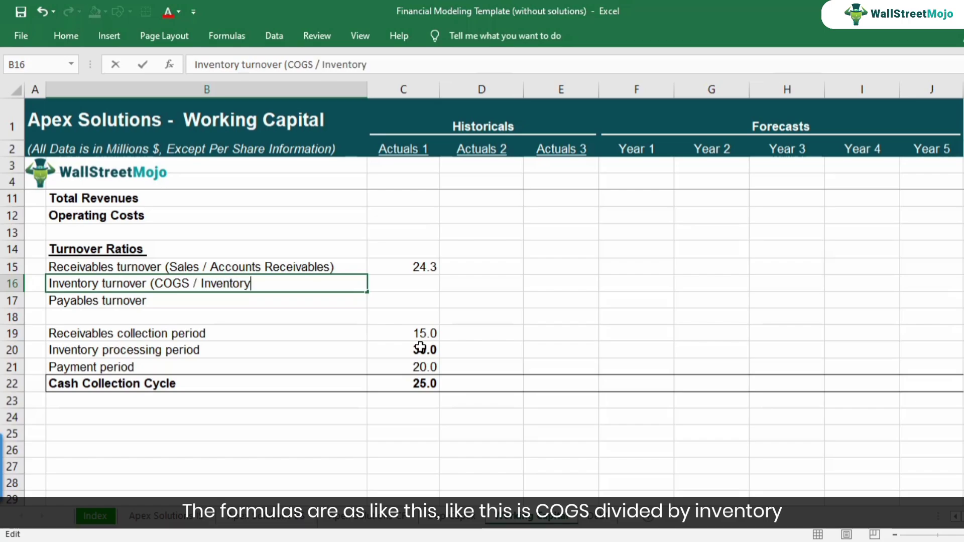
type(")")
key("Return")
Append ' (COGS / Payables)' to the Payables turnover label in B17
key("F2")
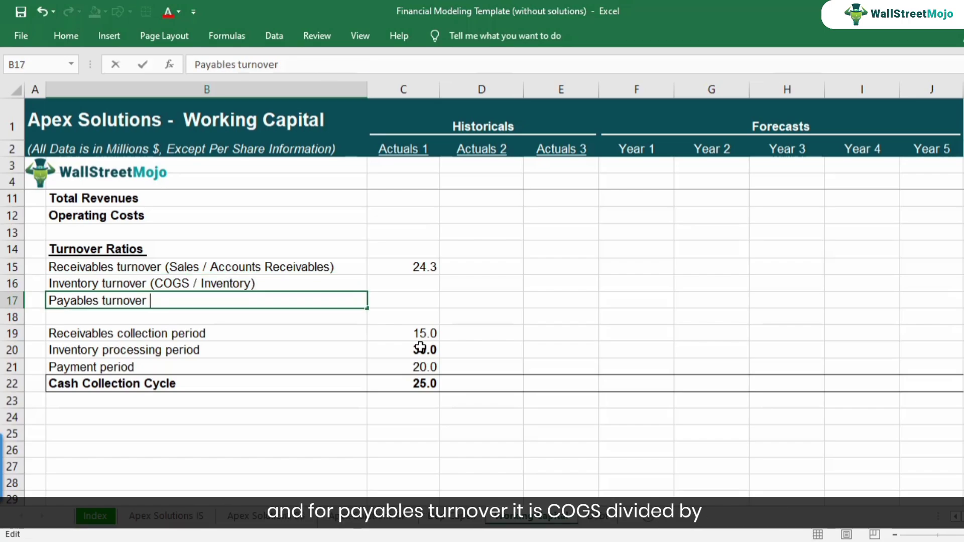
type("(COGS / Pa")
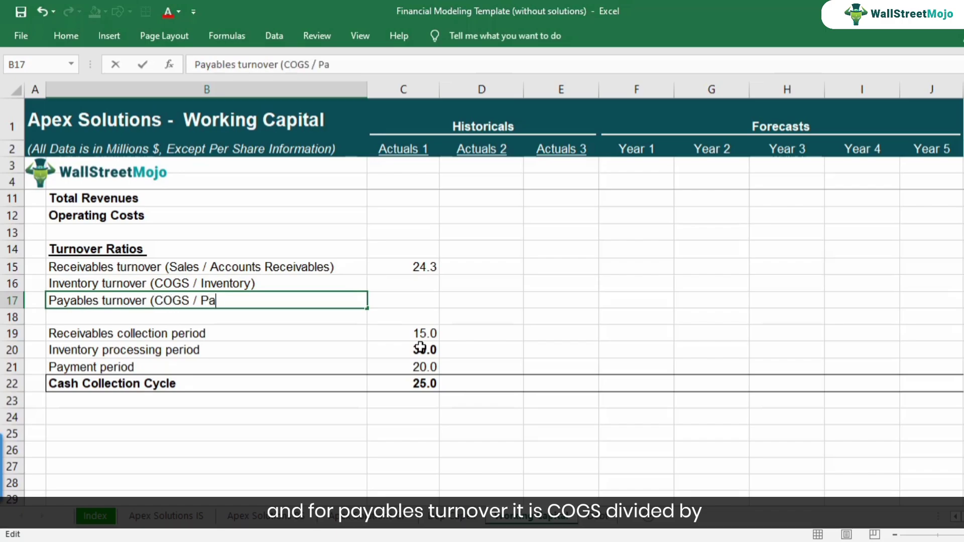
type("yables")
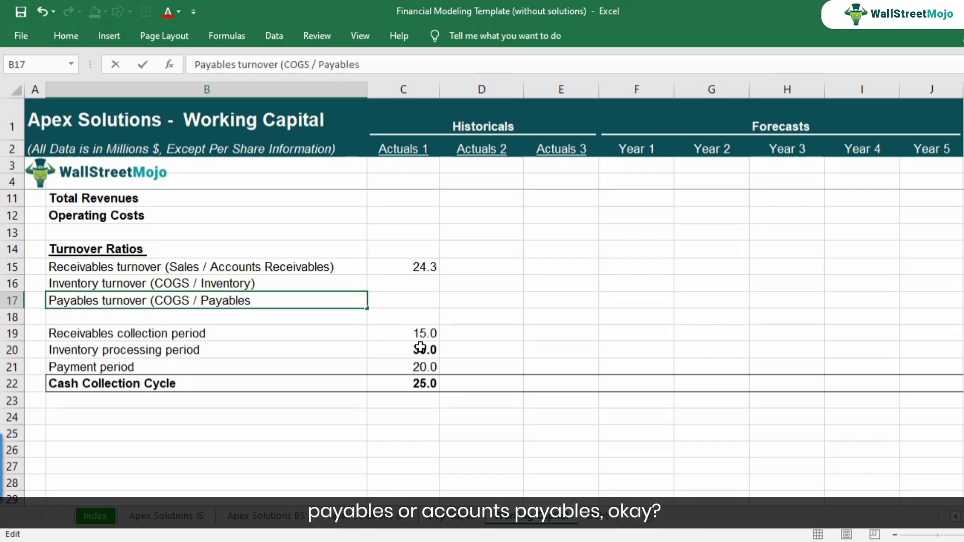
type(")")
key("ctrl+Return")
key("Up")
key("Right")
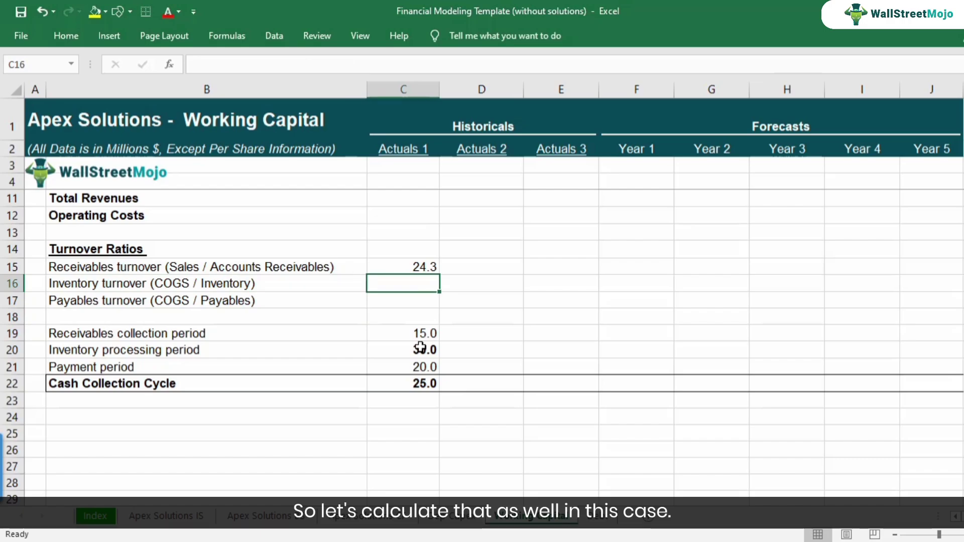
Enter =L16/C20 in C16 so inventory turnover reads 12.2 (365 days / 30)
type("=")
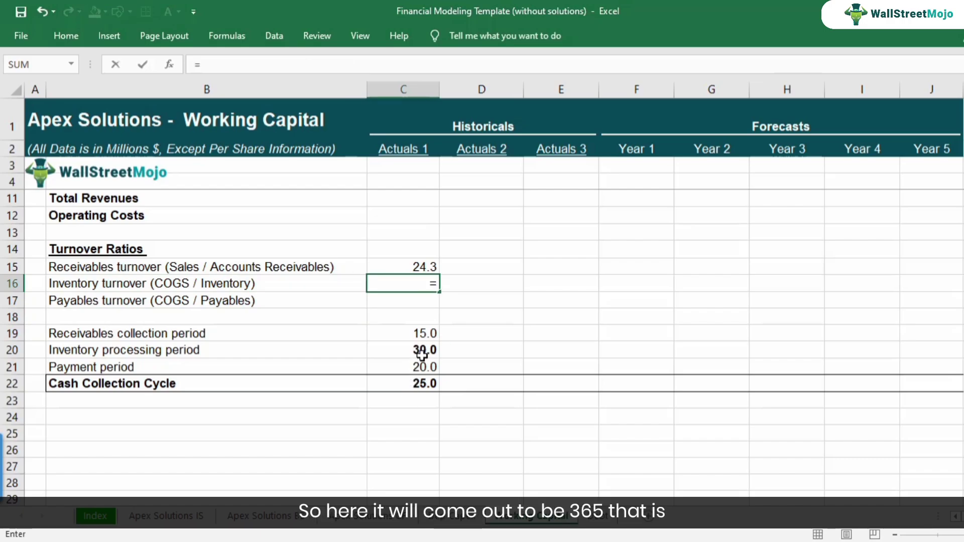
key("Right")
key("Right")
key("Right")
key("Right")
key("Right")
key("Right")
key("Right")
key("Right")
key("Right")
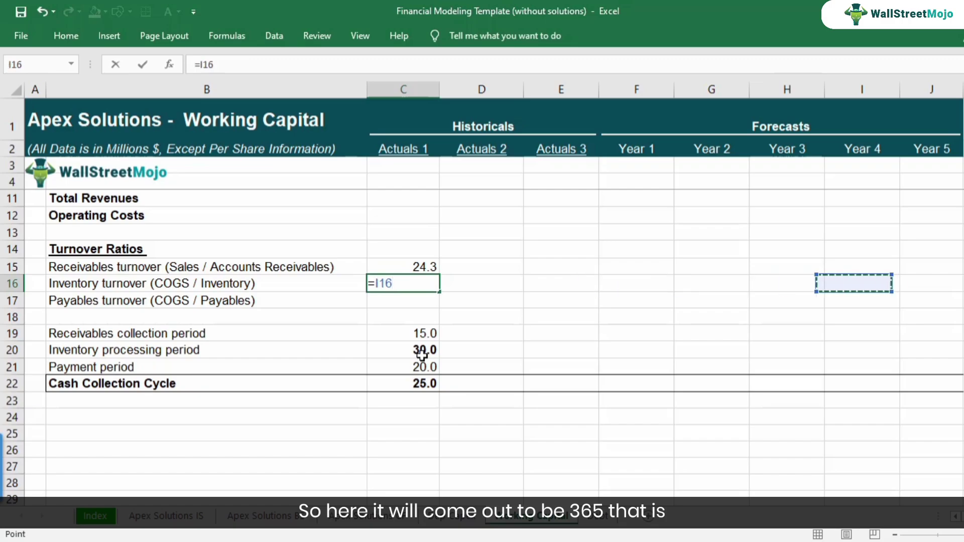
type("/")
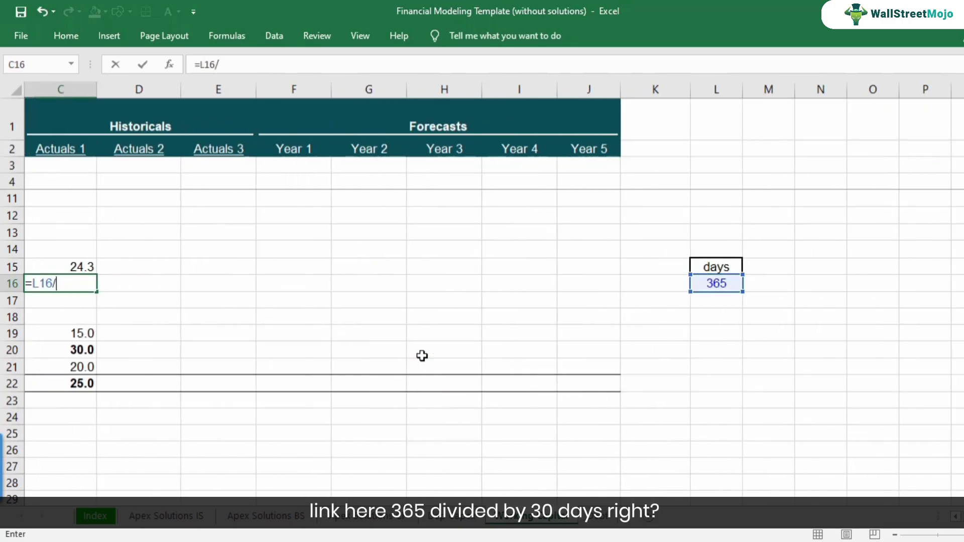
left_click(944, 522)
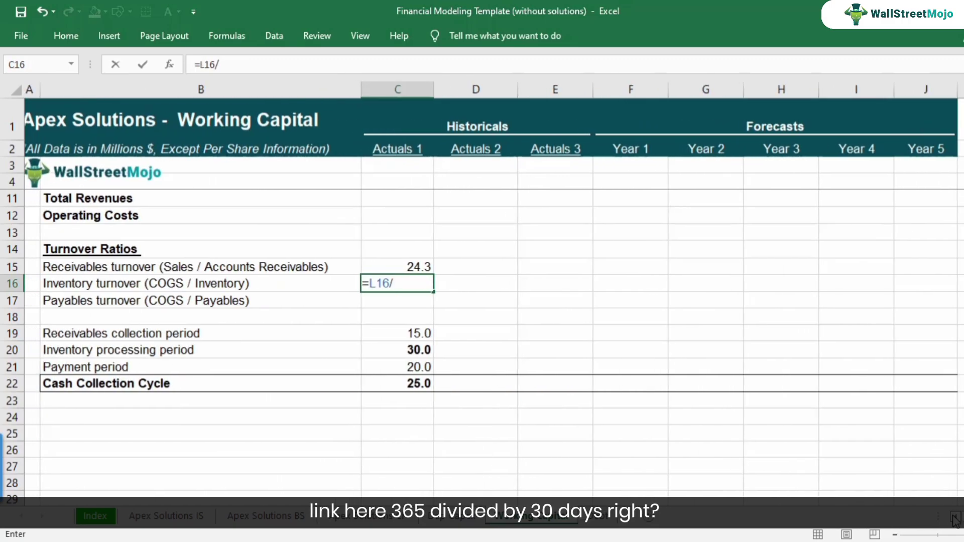
left_click(401, 351)
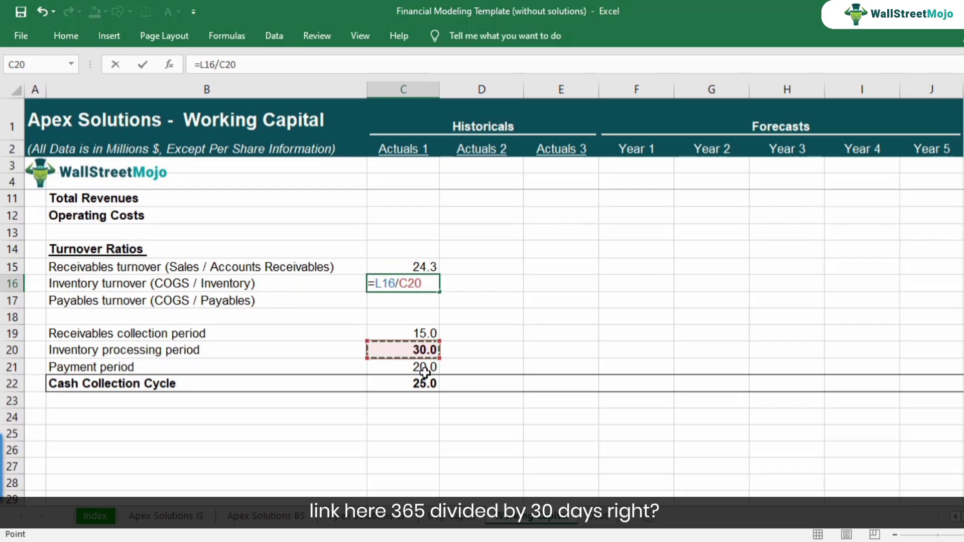
key("Return")
key("Up")
key("F2")
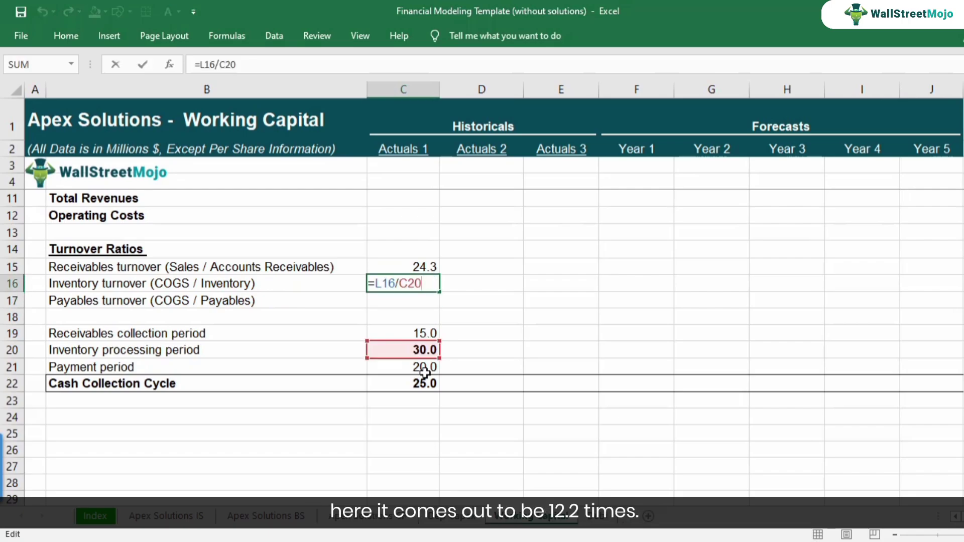
key("Escape")
key("Down")
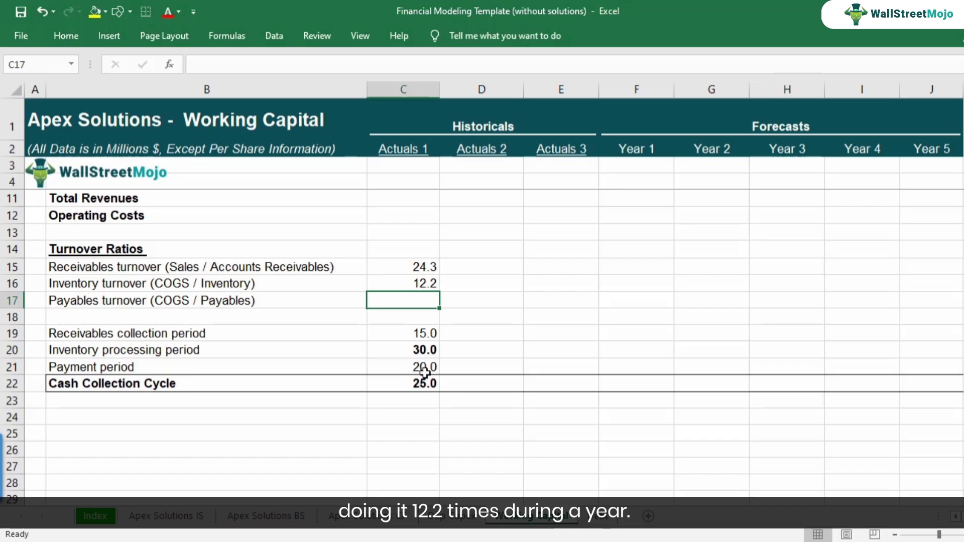
Enter =L16/C21 in C17 so payables turnover reads 18.3 (365 days / 20)
type("=")
key("Right")
key("Right")
key("Right")
key("Right")
key("Right")
key("Right")
key("Right")
key("Right")
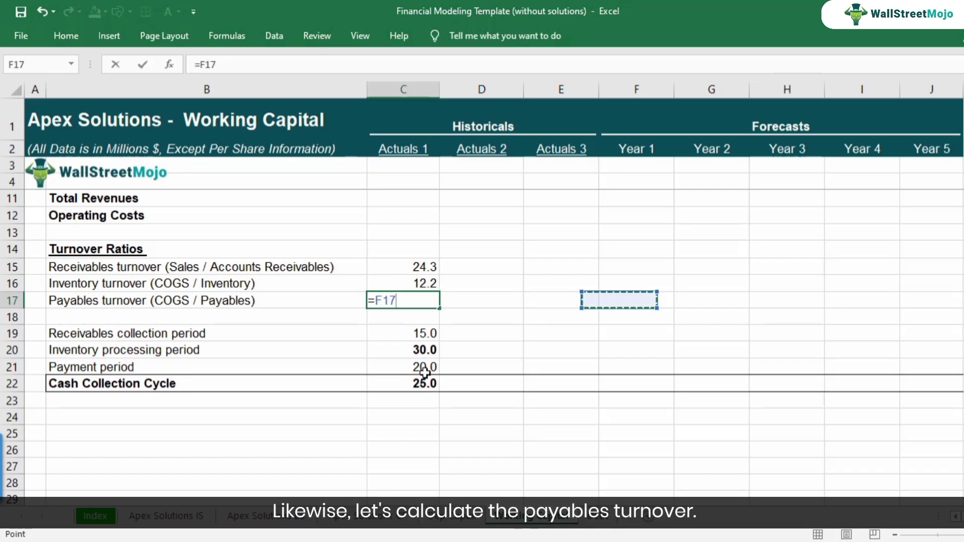
key("Right")
key("Right")
key("Left")
key("Up")
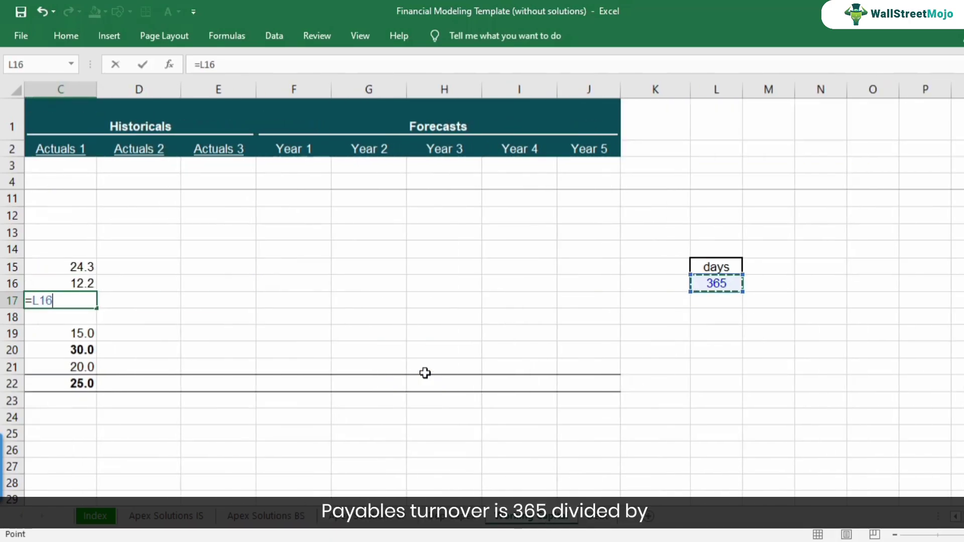
type("/")
key("Left")
key("Left")
key("Right")
key("Right")
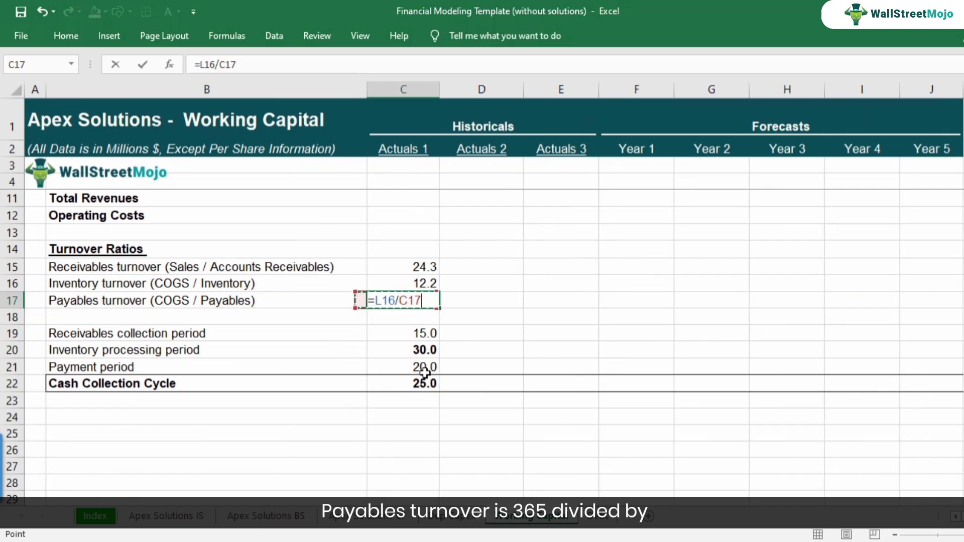
key("Down")
key("Down")
key("Down")
key("Down")
key("Return")
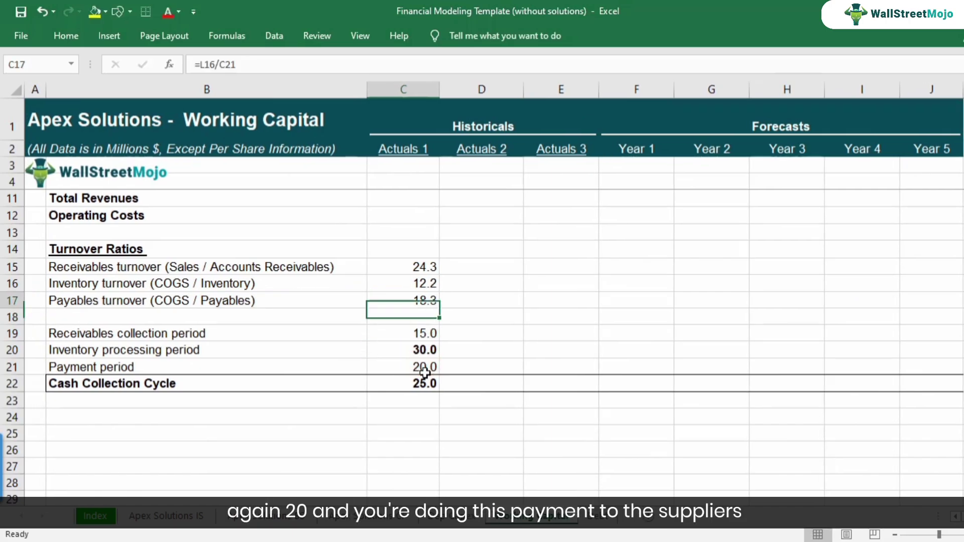
Review the three Actuals 1 turnover results in C15:C17
key("Up")
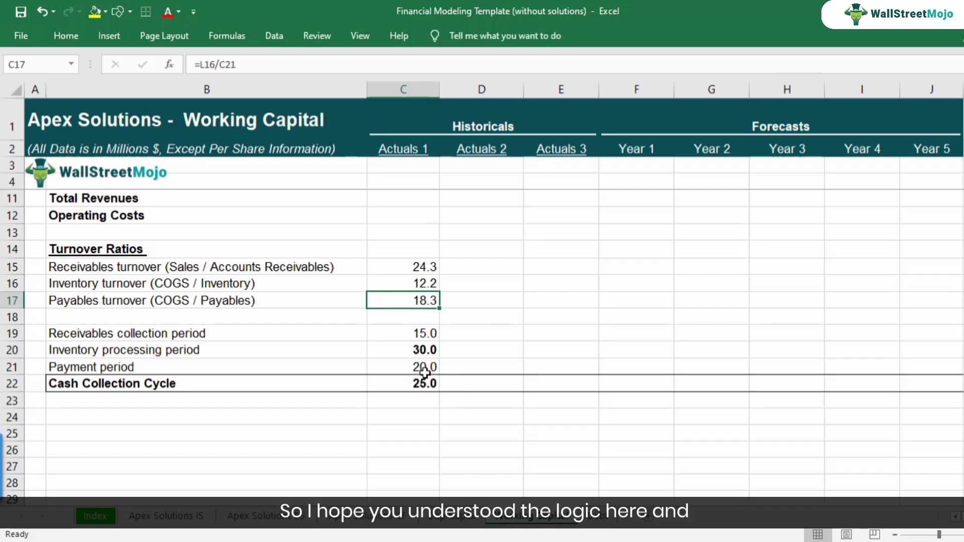
key("Up")
key("Up")
key("Down")
key("Down")
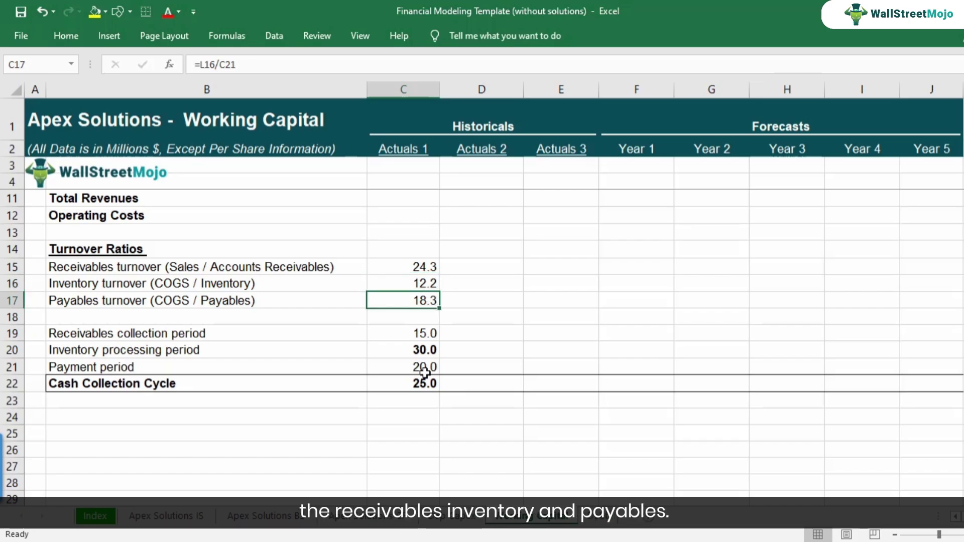
key("Up")
key("Up")
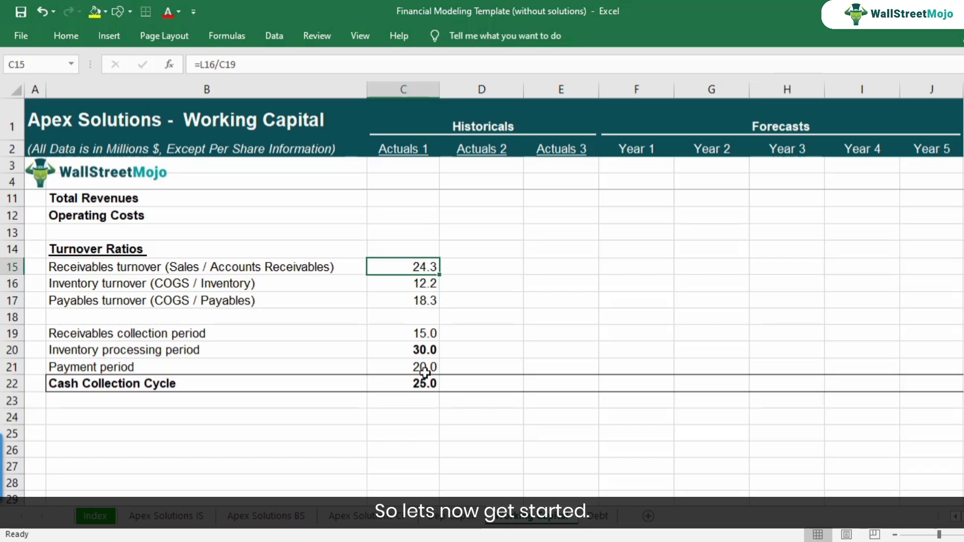
Delete the Actuals 1 values in C15:C22
key("shift+Down")
key("shift+Down")
key("shift+Down")
key("shift+Down")
key("shift+Down")
key("shift+Down")
key("shift+Down")
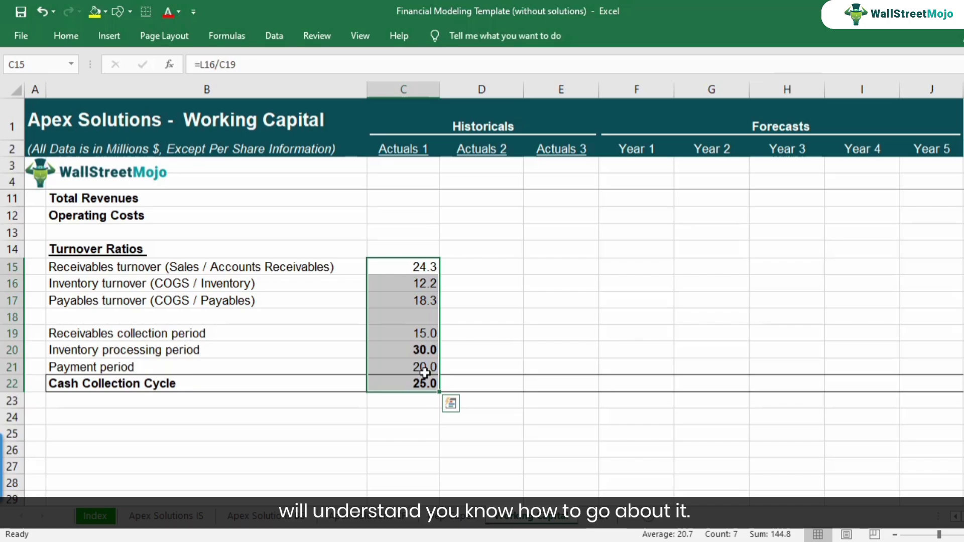
key("Delete")
key("shift+BackSpace")
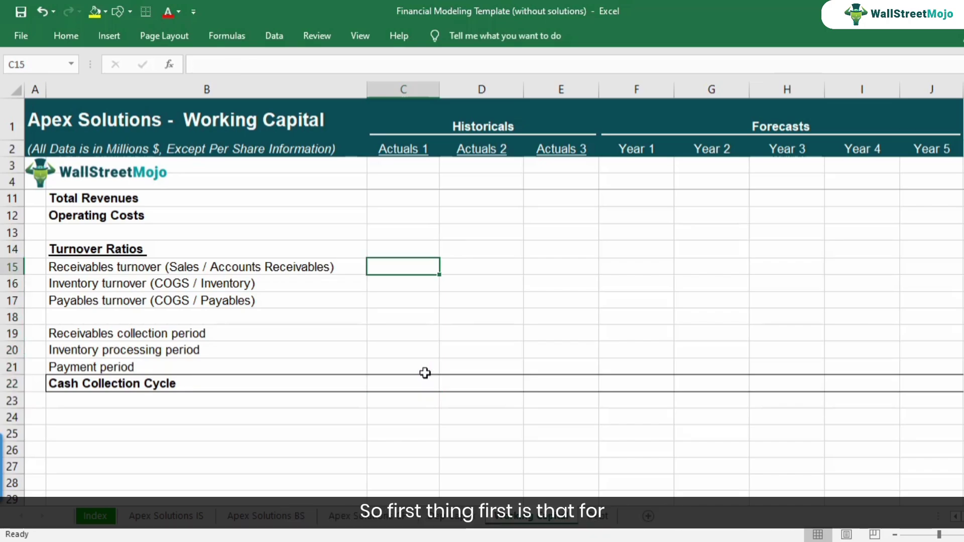
scroll(401, 336, "up", 1)
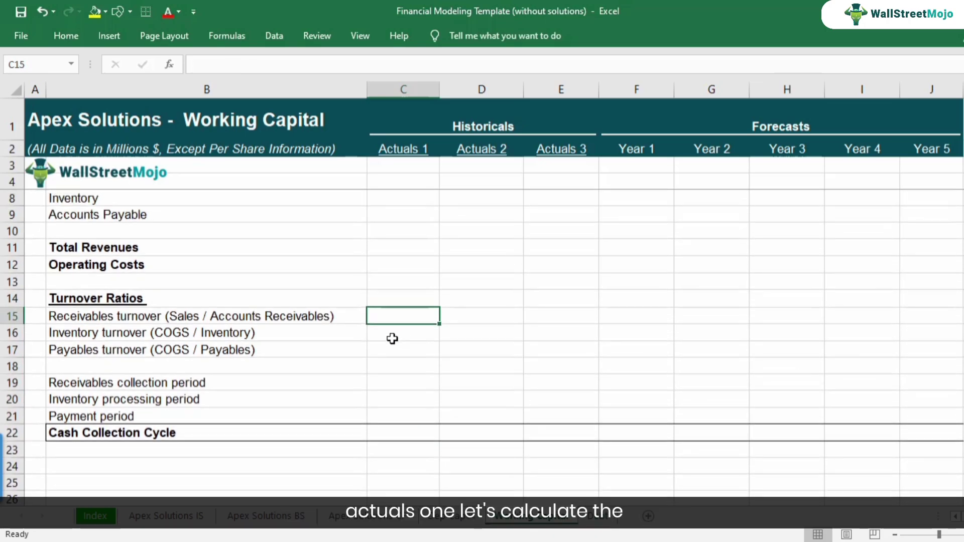
Start a formula in C15, then cancel it, leaving the cell empty
left_click(181, 321)
left_click(405, 316)
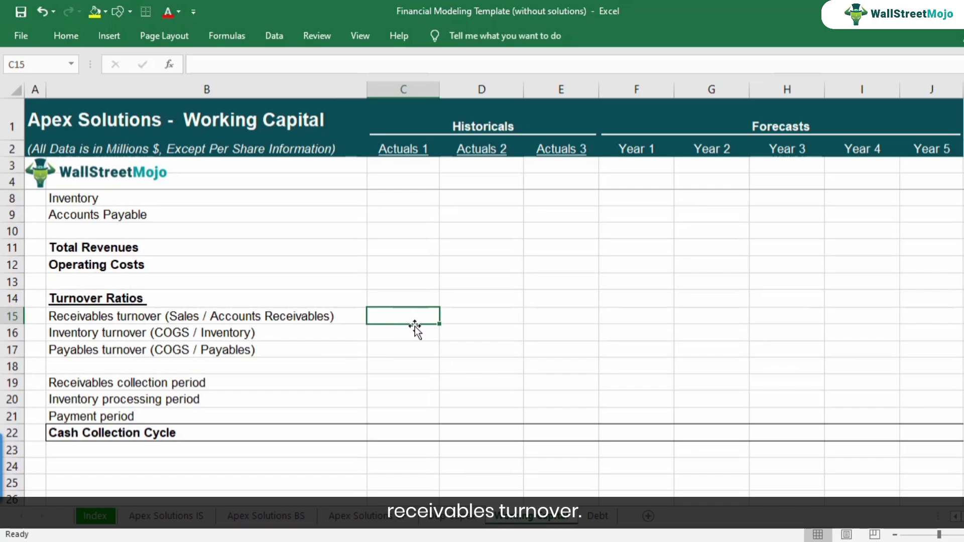
type("=")
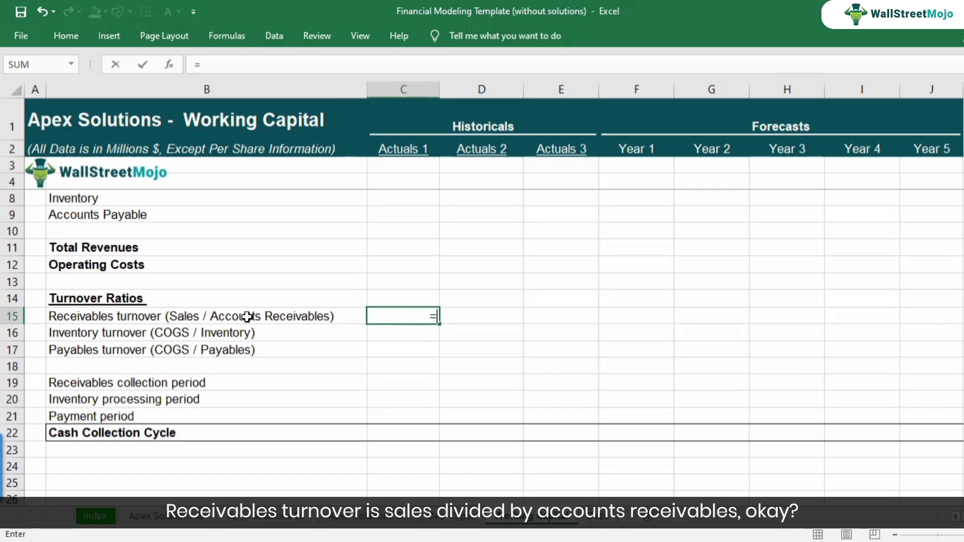
key("Escape")
scroll(349, 344, "up", 1)
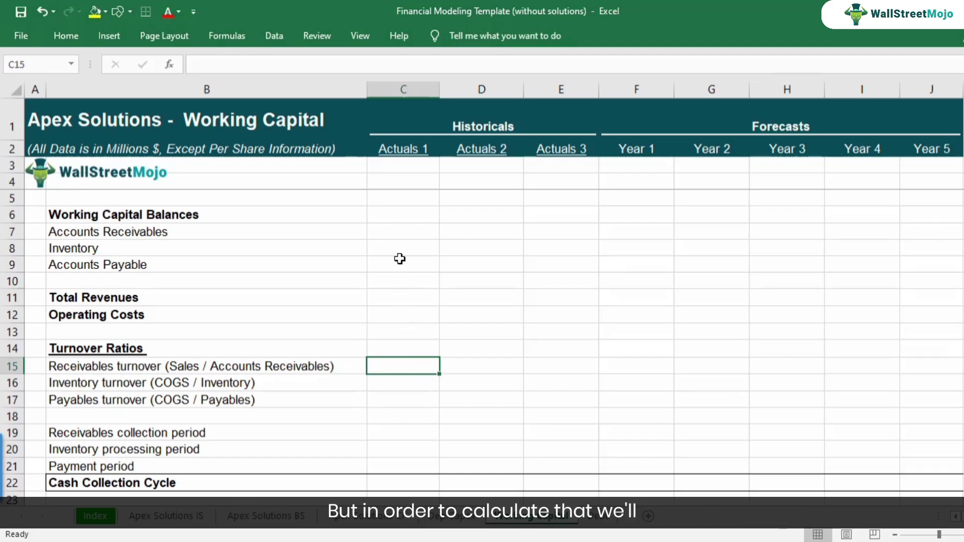
Link Accounts Receivables in C7 to ='Apex Solutions BS'!C8 and copy it across Actuals 2 and 3
left_click_drag(398, 230, 904, 329)
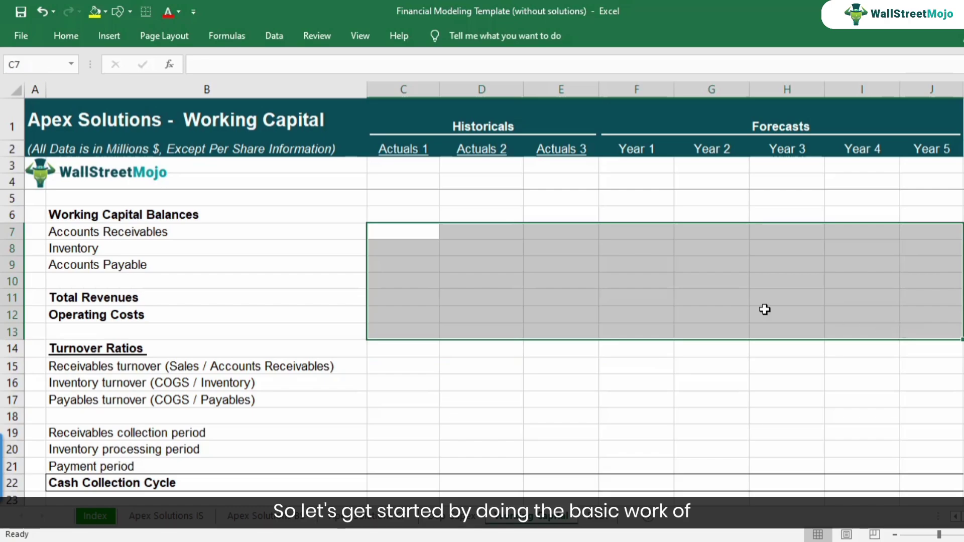
left_click(403, 237)
left_click(172, 238)
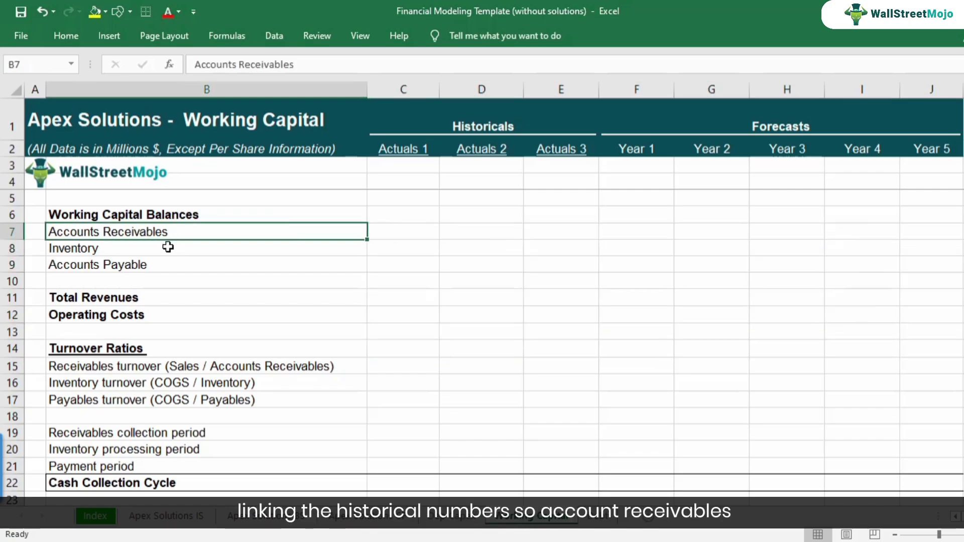
left_click(167, 248)
left_click(163, 265)
left_click(400, 236)
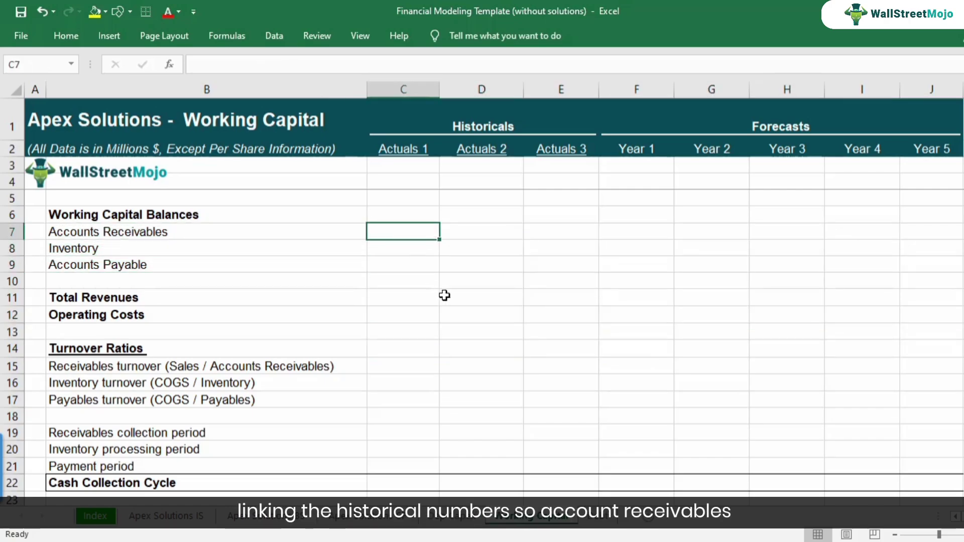
type("=")
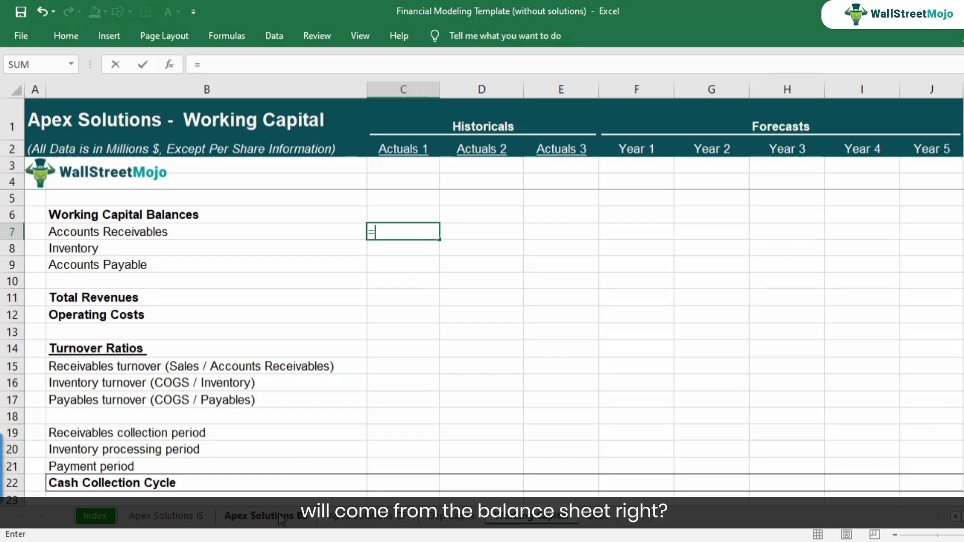
left_click(246, 516)
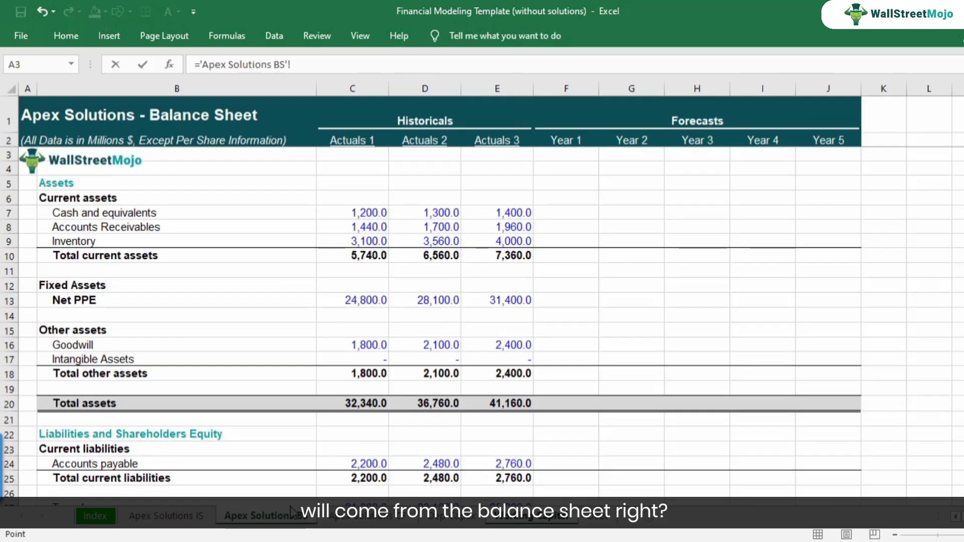
left_click(366, 225)
key("ctrl+Return")
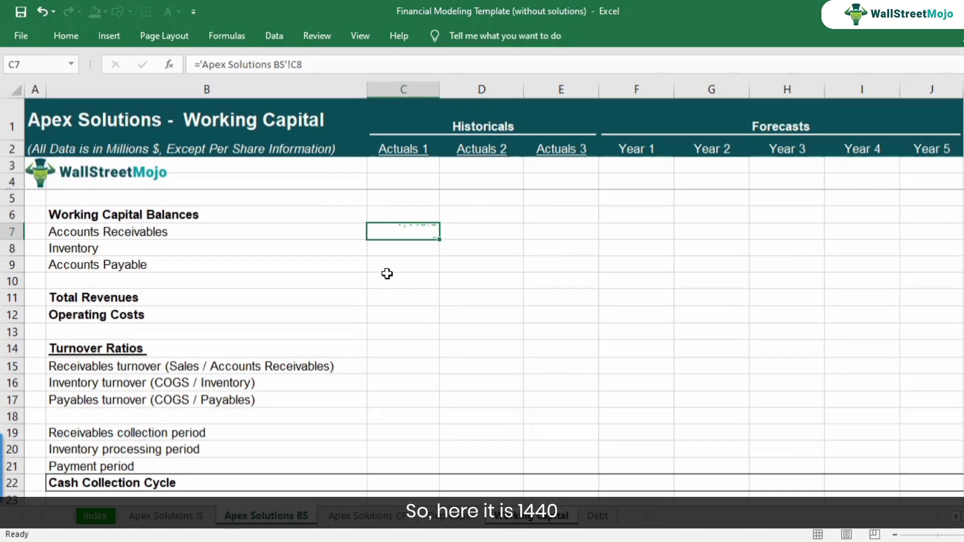
key("ctrl+c")
key("shift+Right")
key("shift+Right")
key("ctrl+v")
Link Inventory in C8 to ='Apex Solutions BS'!C9 and copy it across Actuals 2 and 3
key("Down")
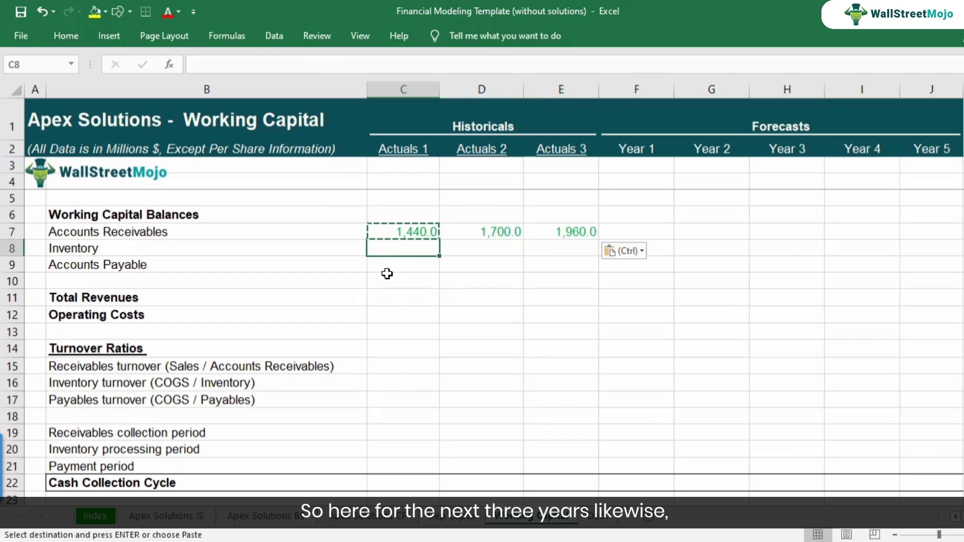
key("Up")
key("Down")
type("=")
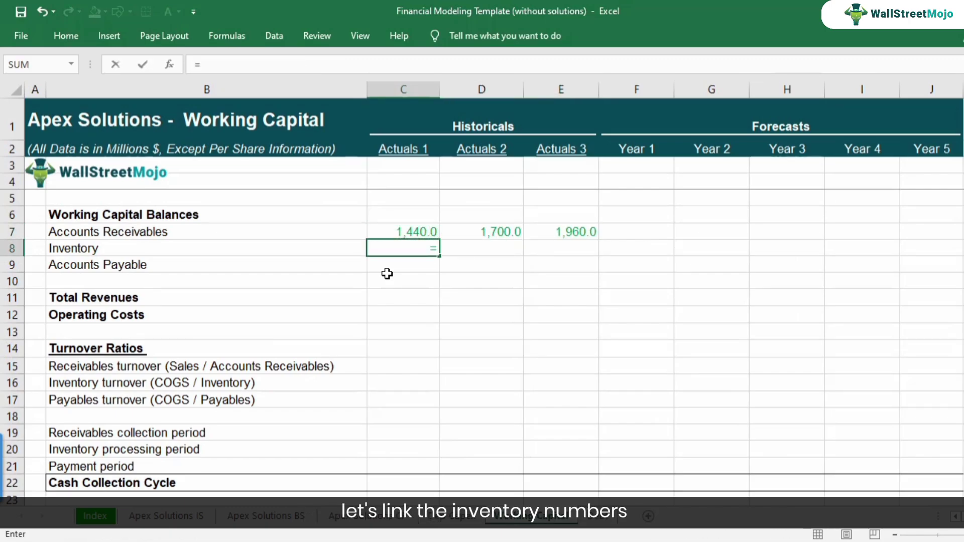
key("ctrl+Page_Up")
key("ctrl+Page_Up")
key("ctrl+Page_Up")
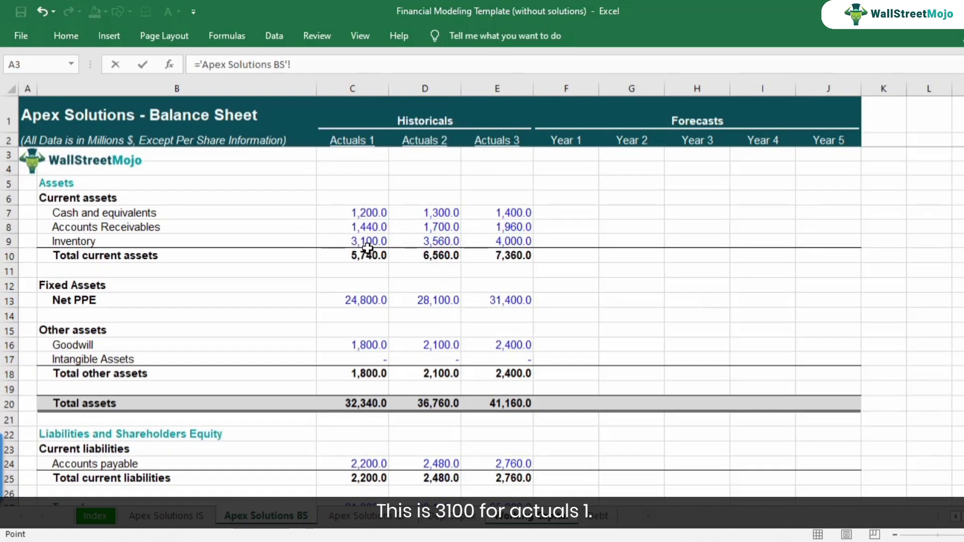
key("Down")
key("Down")
key("Down")
key("Down")
key("Down")
key("Down")
key("Right")
key("Right")
key("Return")
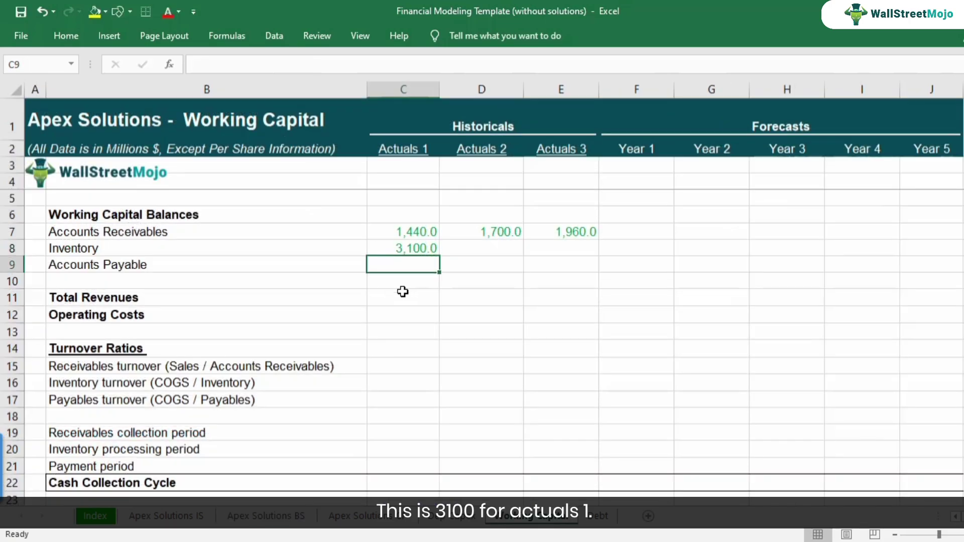
key("Up")
key("ctrl+c")
key("shift+Right")
key("shift+Right")
key("ctrl+v")
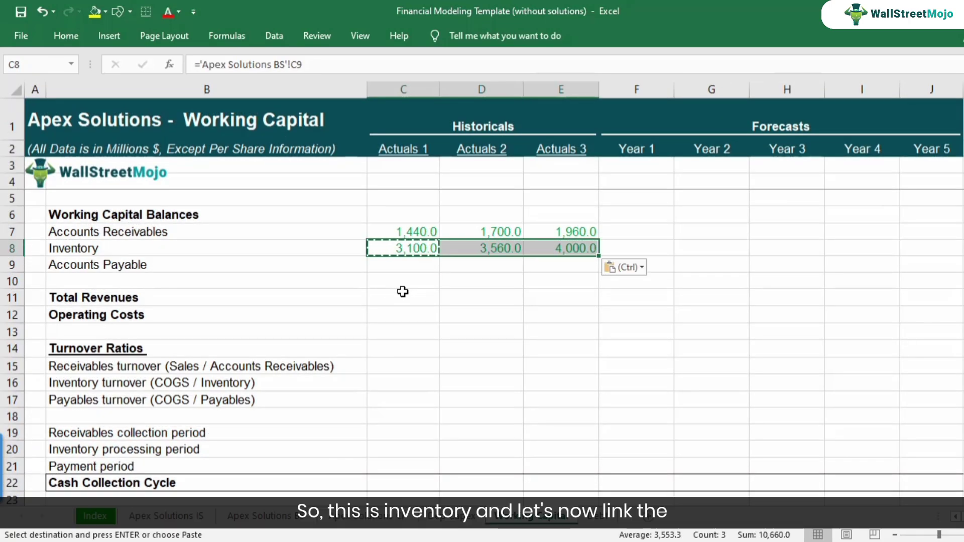
Link Accounts Payable in C9 to ='Apex Solutions BS'!C24 and copy it across Actuals 2 and 3
key("Down")
type("=")
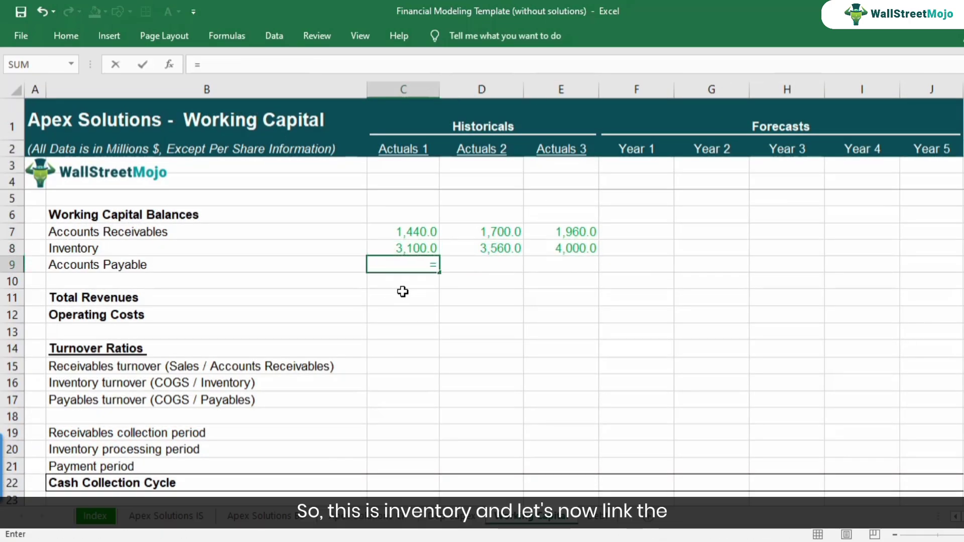
left_click(271, 516)
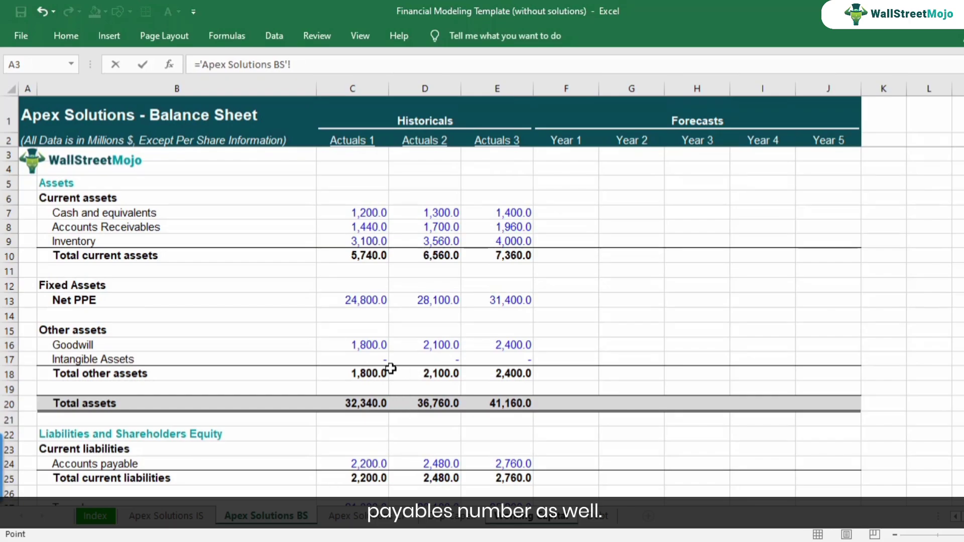
scroll(315, 384, "down", 2)
left_click(356, 377)
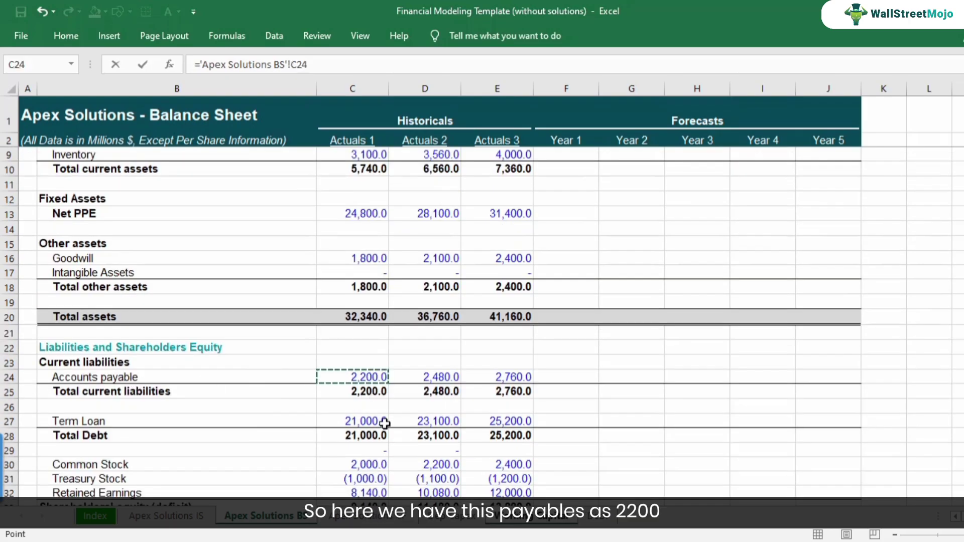
key("Return")
key("ctrl+c")
key("Right")
key("shift+Right")
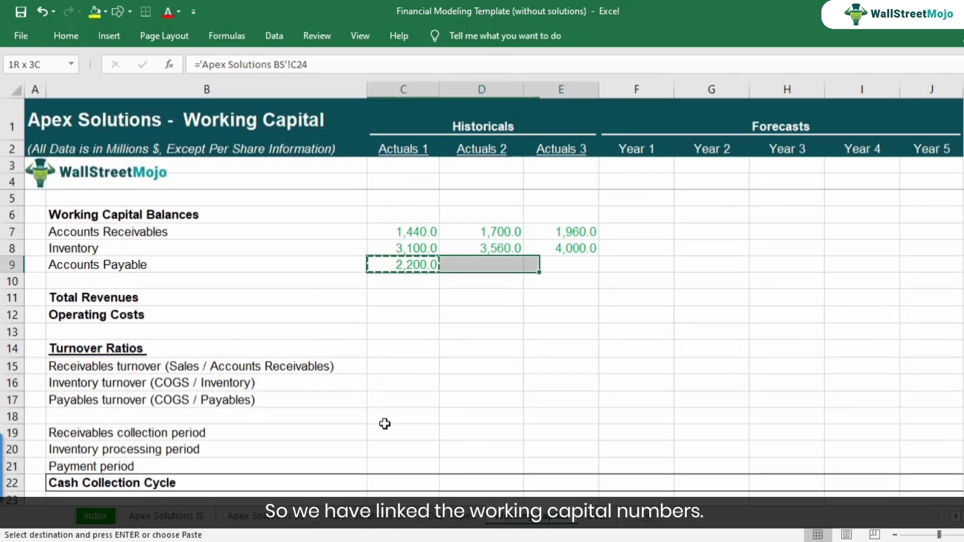
key("ctrl+v")
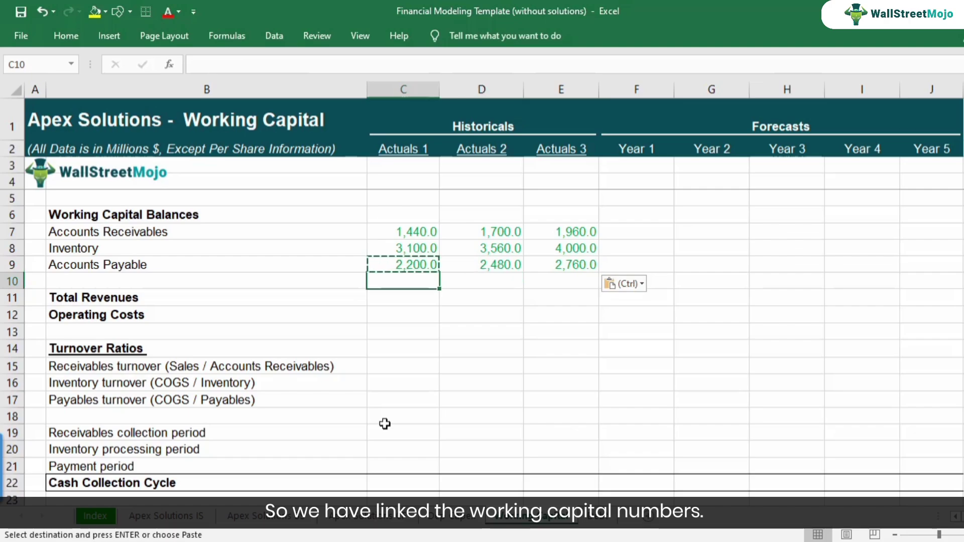
key("Down")
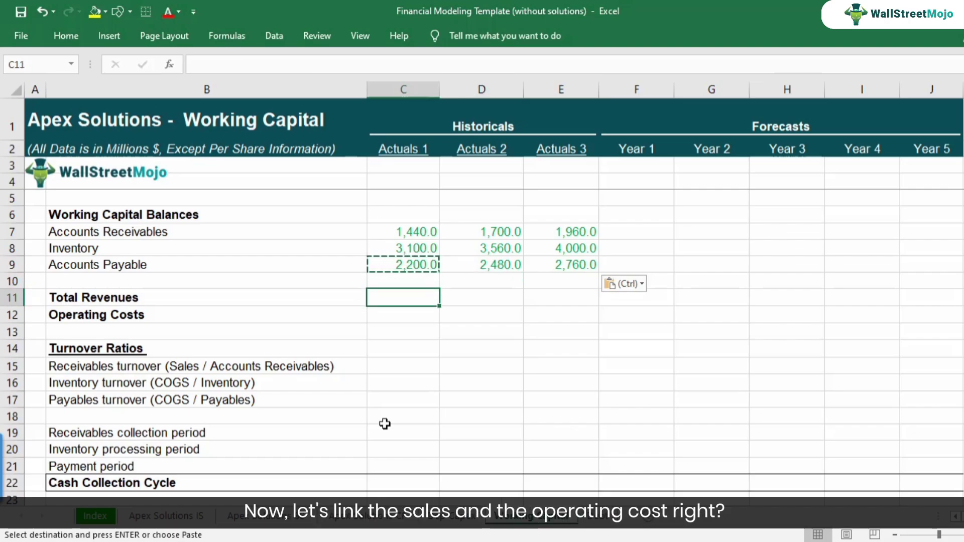
Link Total Revenues in C11 to ='Apex Solutions IS'!C9 and fill it across D:J
left_click(183, 368)
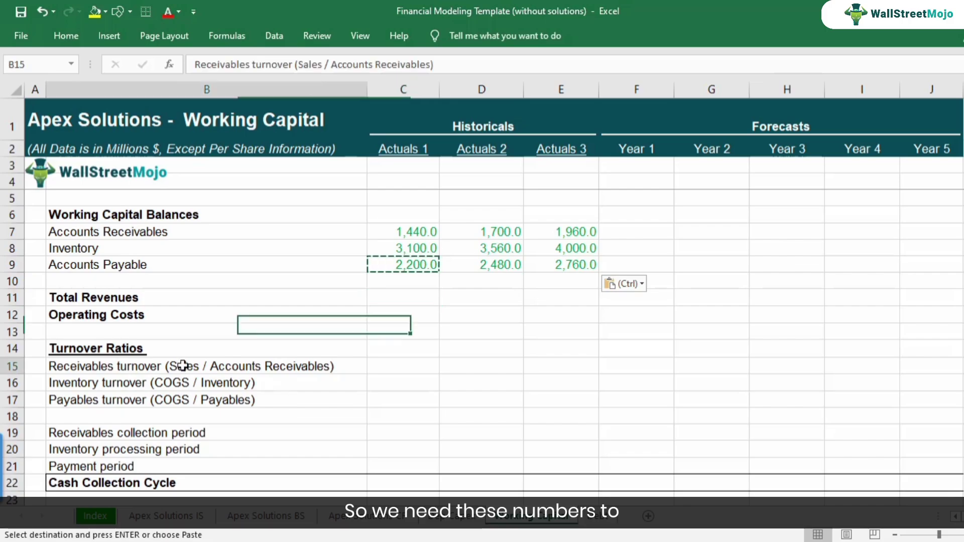
left_click(182, 383)
left_click(180, 399)
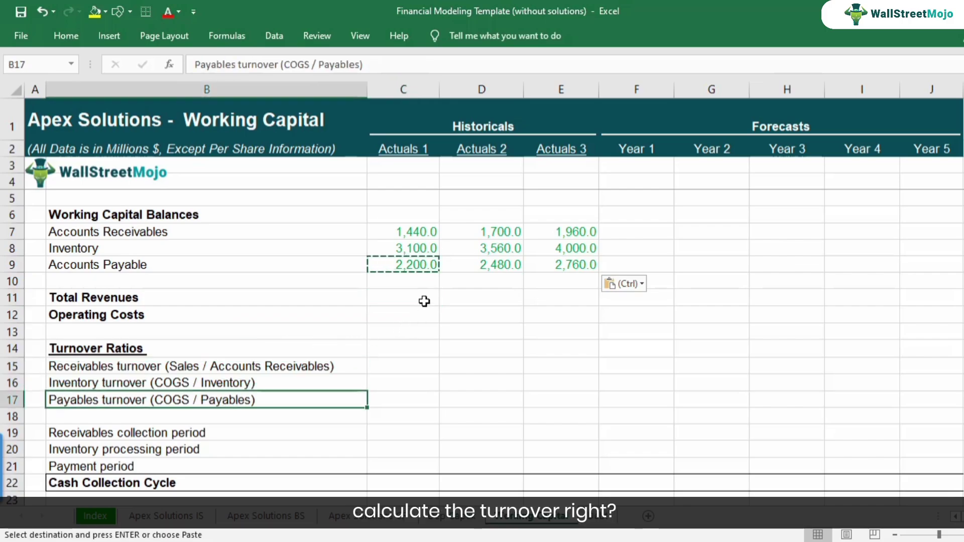
left_click(424, 302)
type("=")
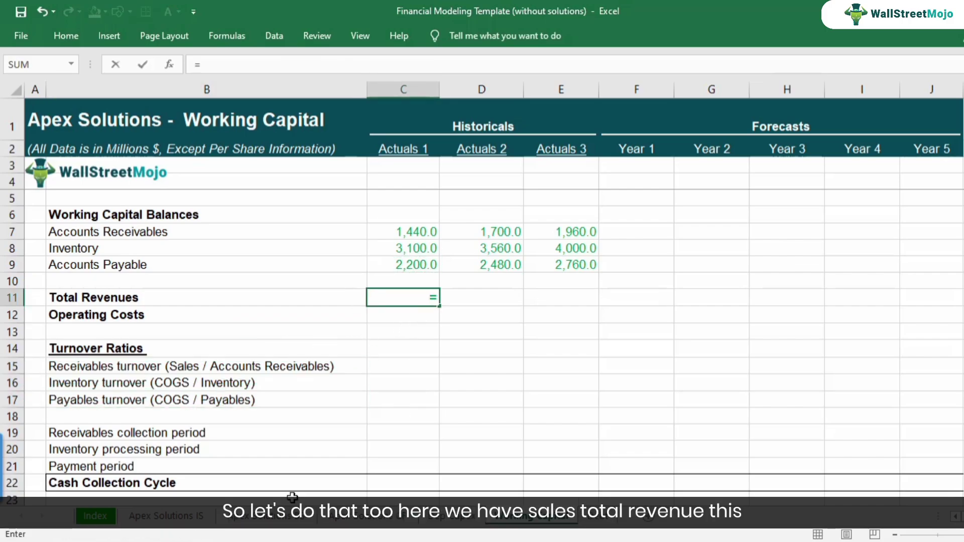
left_click(186, 512)
scroll(421, 392, "up", 3)
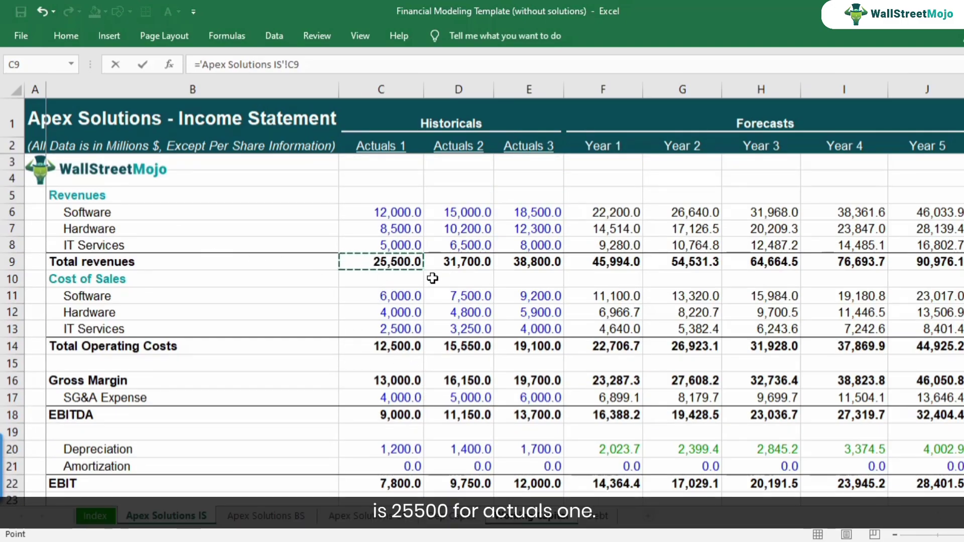
key("ctrl+Return")
key("ctrl+c")
key("shift+Right")
key("shift+Right")
key("shift+Right")
key("shift+Right")
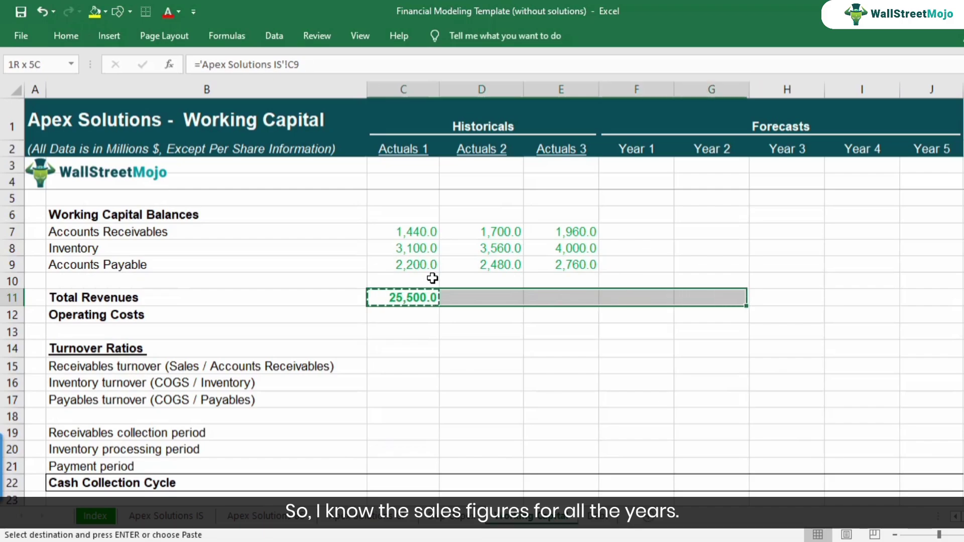
key("shift+Right")
key("shift+Right")
key("shift+Right")
key("ctrl+v")
key("Down")
key("Up")
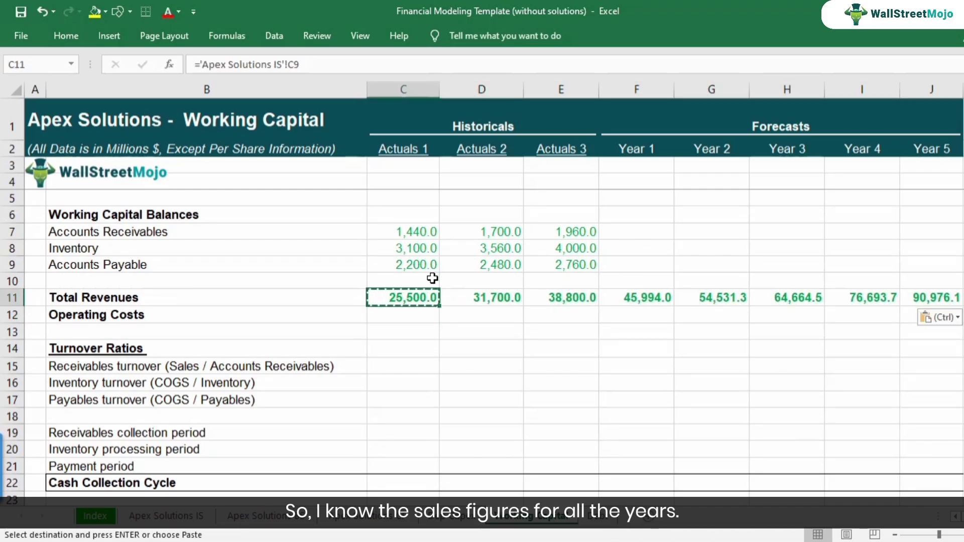
key("Escape")
key("Right")
key("Right")
key("Right")
key("Right")
key("Right")
key("Right")
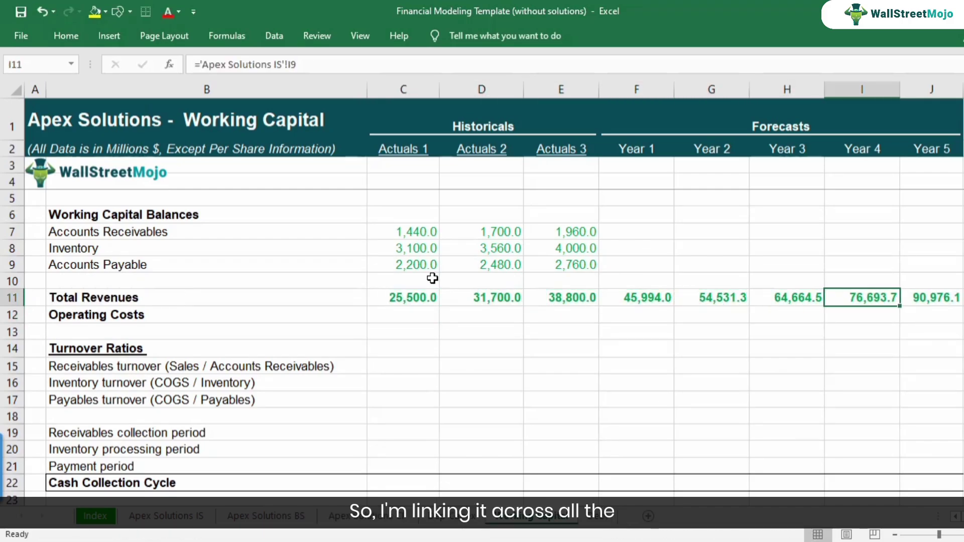
key("Right")
key("Left")
key("Left")
key("Left")
key("Left")
key("Left")
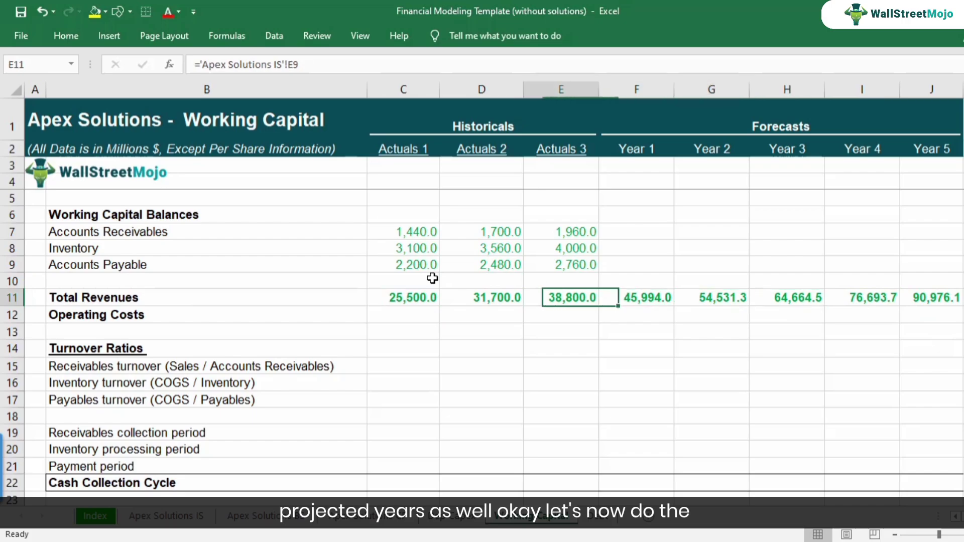
key("Left")
key("Left")
Link Operating Costs in C12 to ='Apex Solutions IS'!C14 and fill it across D:J
key("Down")
type("=")
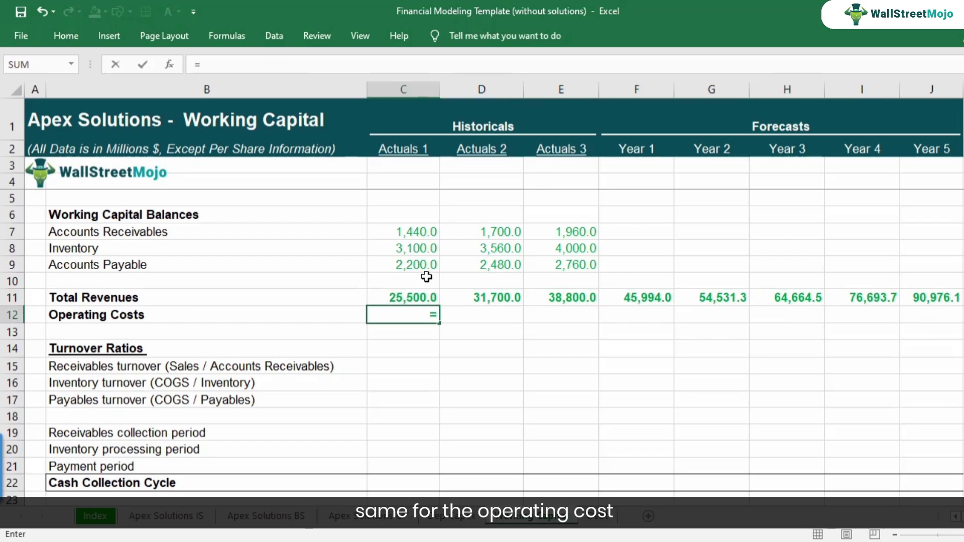
left_click(171, 517)
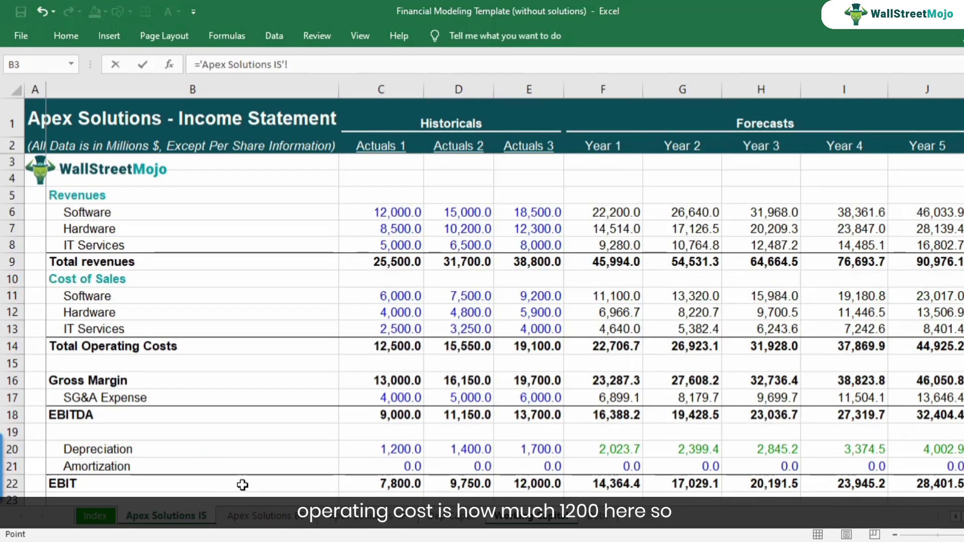
left_click(395, 358)
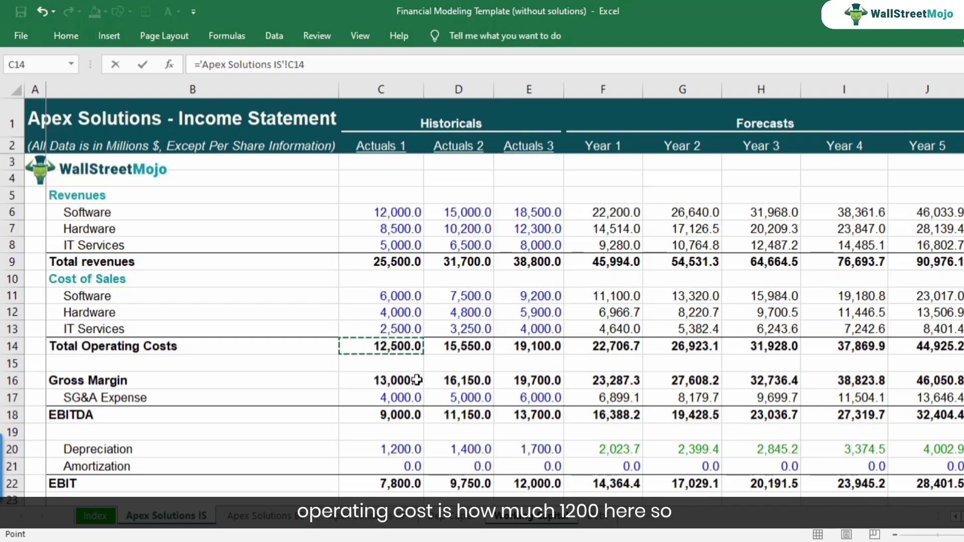
key("ctrl+Return")
key("ctrl+c")
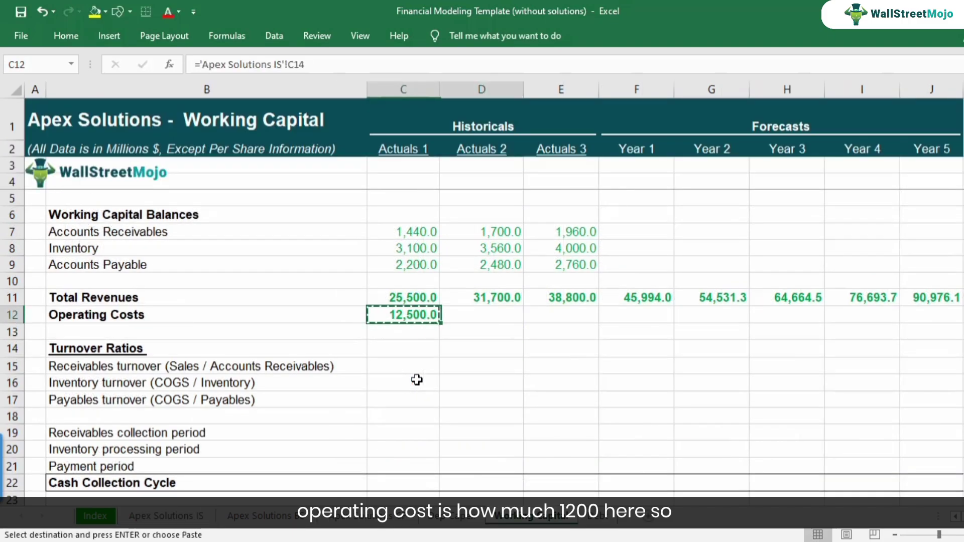
key("shift+Right")
key("shift+Right")
key("shift+Right")
key("shift+Right")
key("shift+Right")
key("shift+Right")
key("shift+Right")
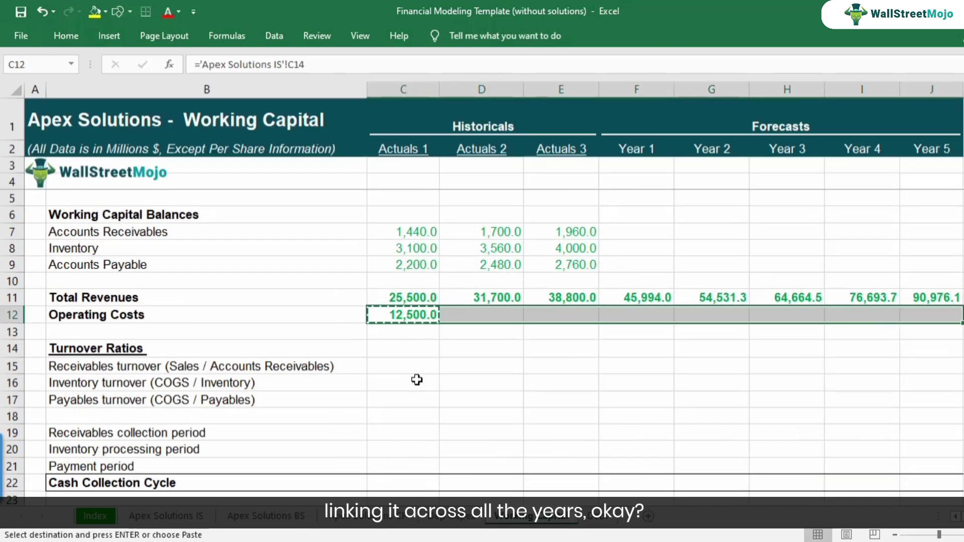
key("ctrl+v")
key("Escape")
Enter the receivables turnover =C11/C7 in C15, giving 17.7
key("Down")
key("Down")
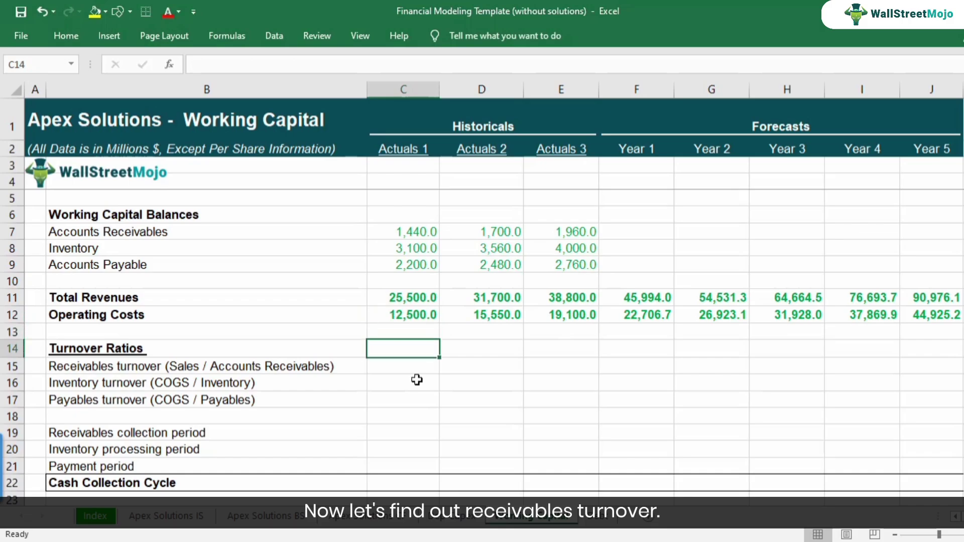
key("Down")
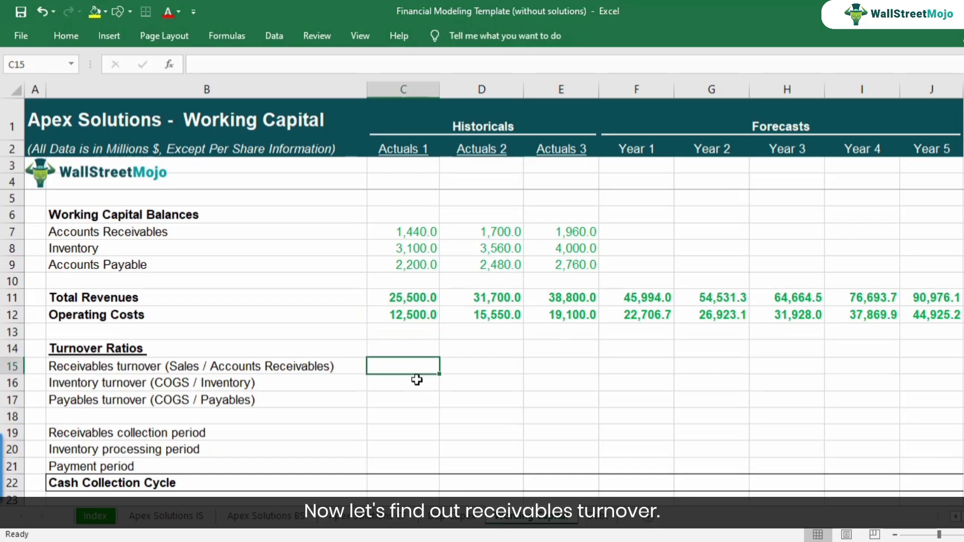
type("=")
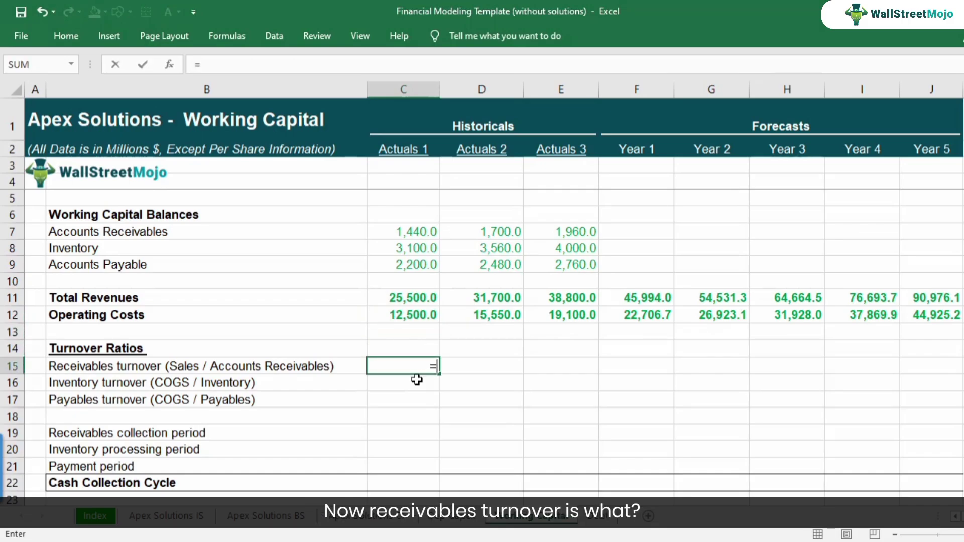
key("Up")
key("Up")
key("Up")
key("Up")
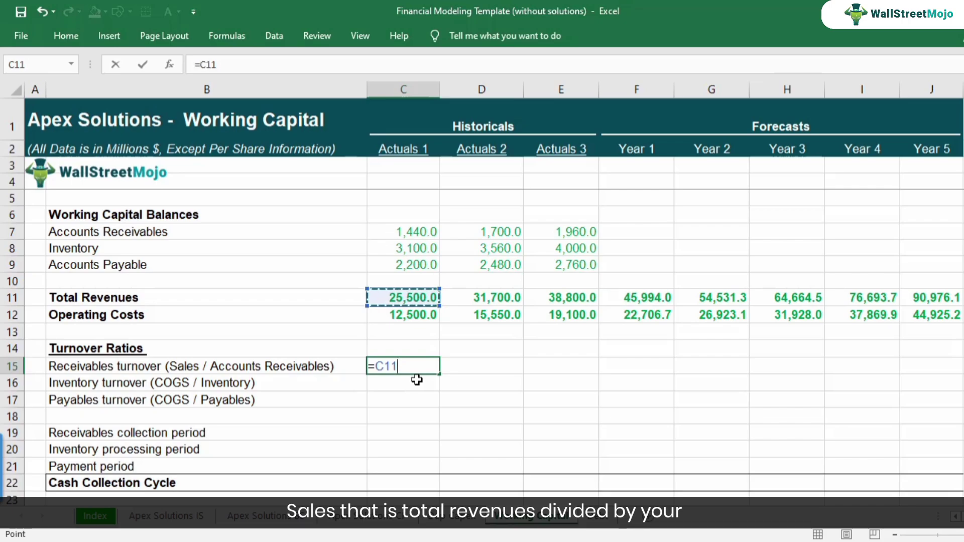
type("/")
key("Up")
key("Up")
key("Up")
key("Up")
key("Up")
key("Up")
key("Up")
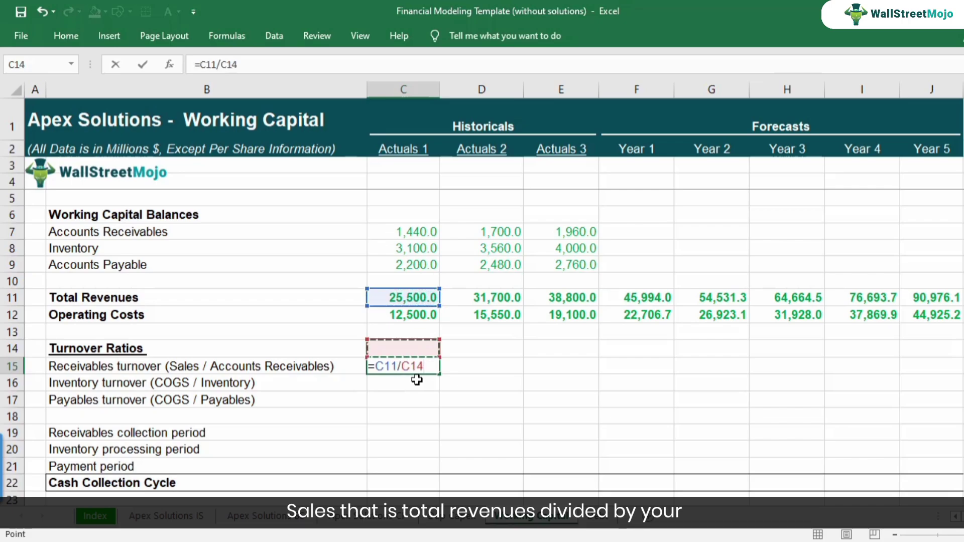
key("Up")
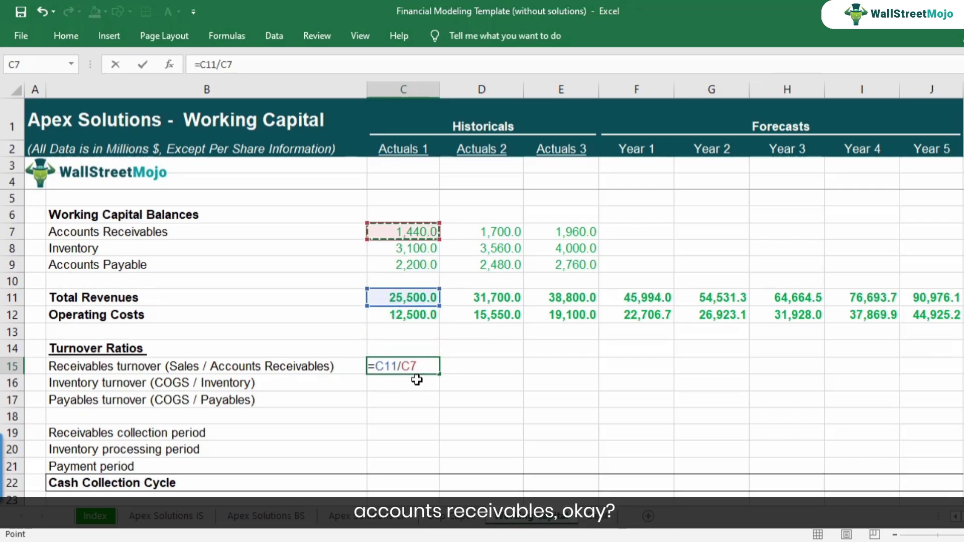
key("Return")
key("Up")
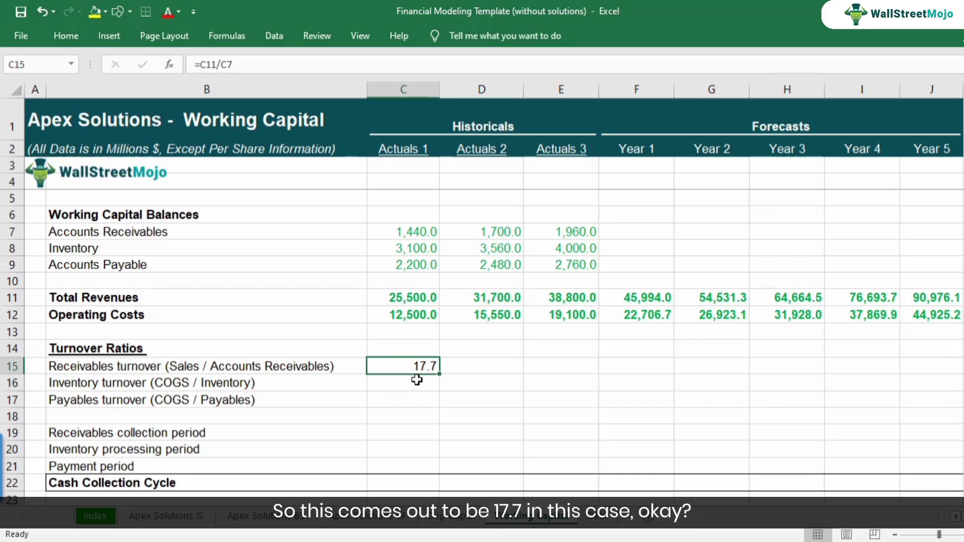
double_click(416, 369)
key("Escape")
Enter the inventory turnover =C12/C8 in C16, giving 4.0
key("Down")
type("=")
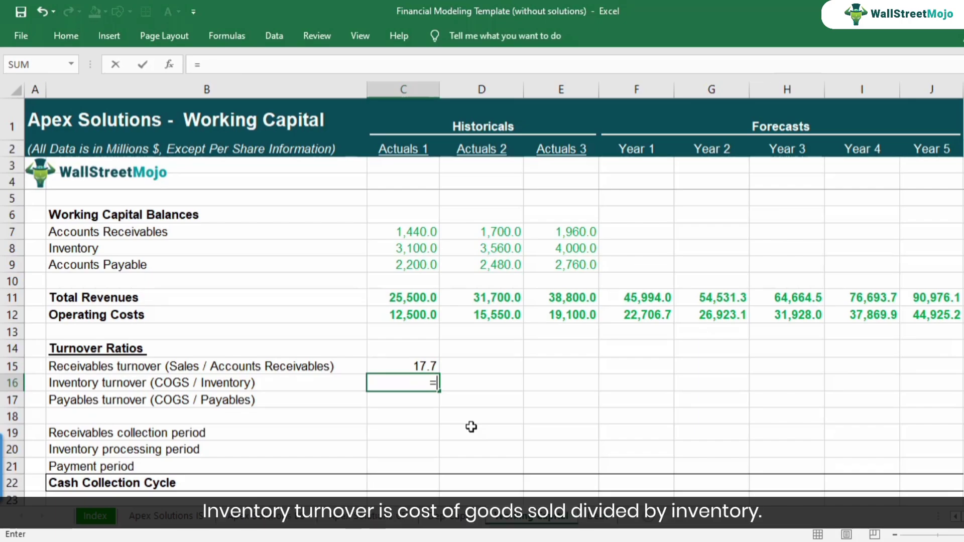
left_click(413, 313)
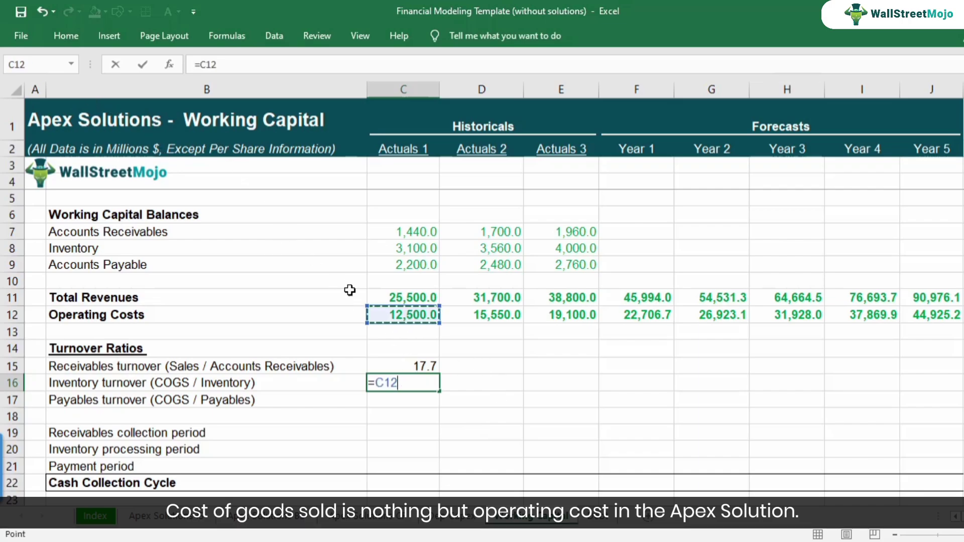
type("/")
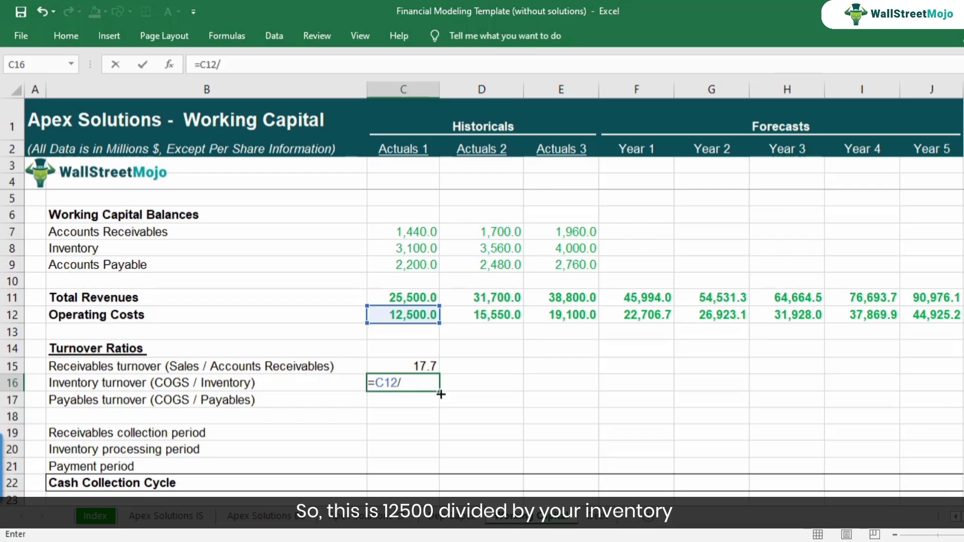
key("Up")
key("Up")
key("Up")
key("Up")
key("Up")
key("Up")
key("Up")
key("Up")
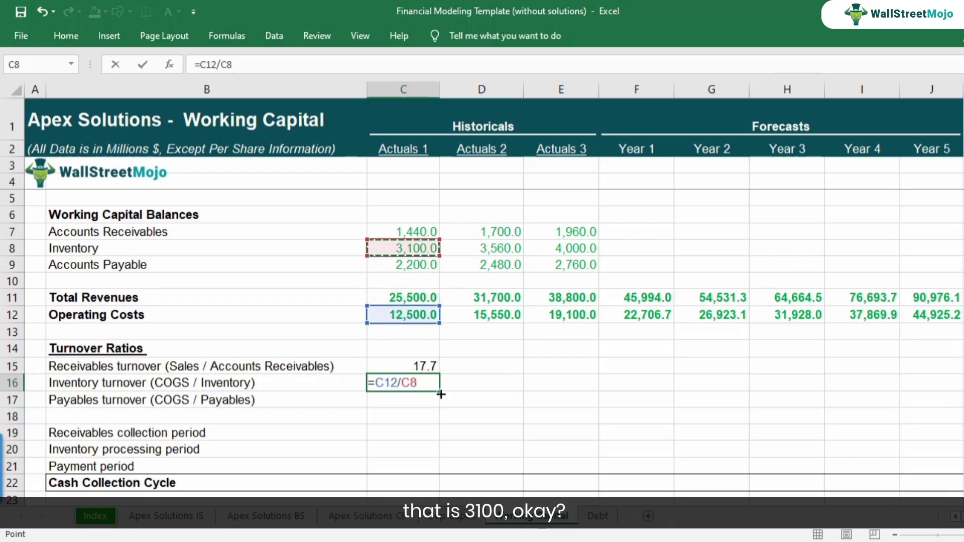
key("Return")
key("Up")
key("F2")
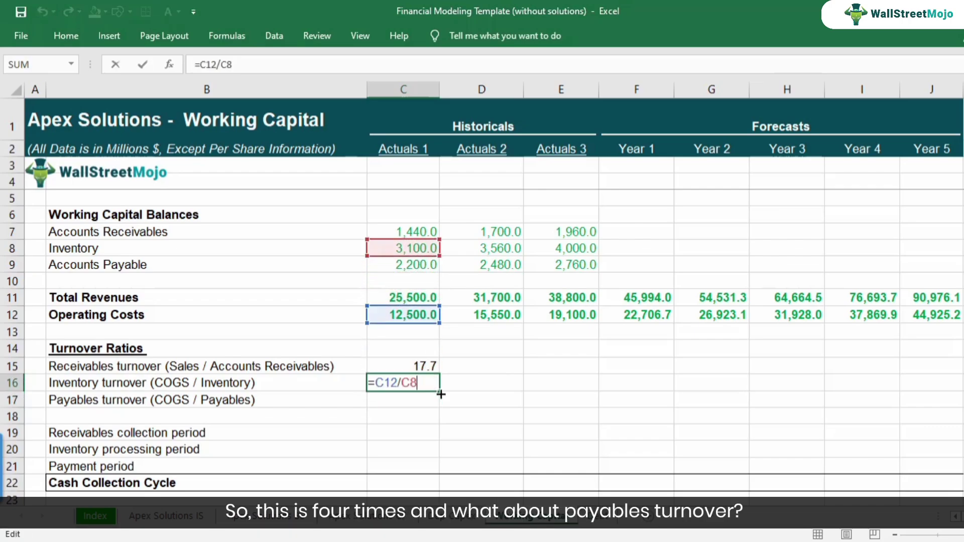
key("Escape")
Enter the payables turnover =C12/C9 in C17, giving 5.7, and review the three ratios
key("Down")
type("=")
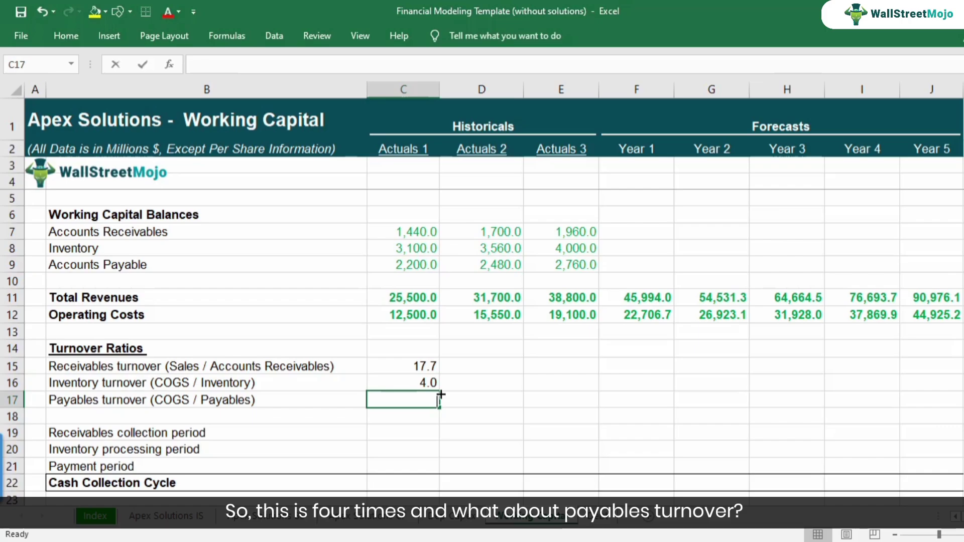
left_click(408, 316)
type("/")
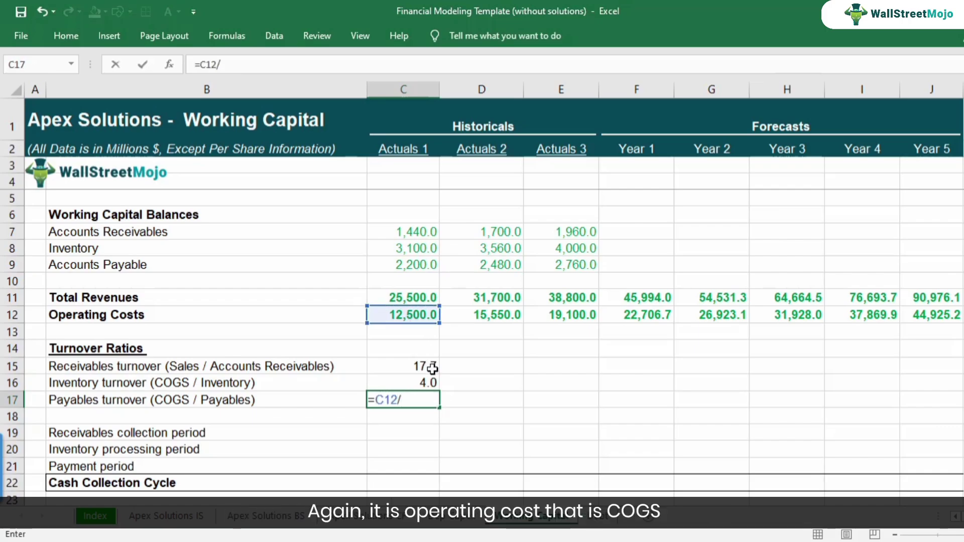
left_click(411, 265)
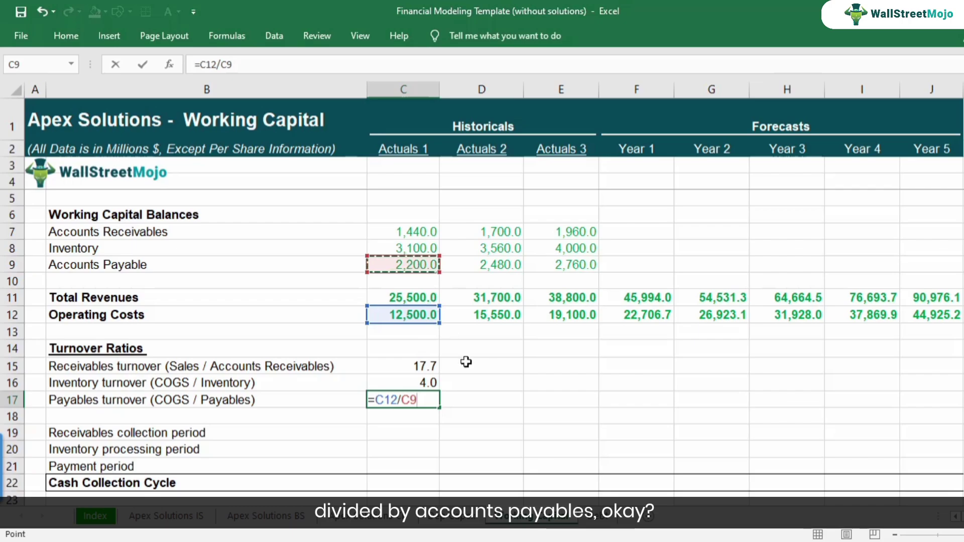
key("Return")
key("Up")
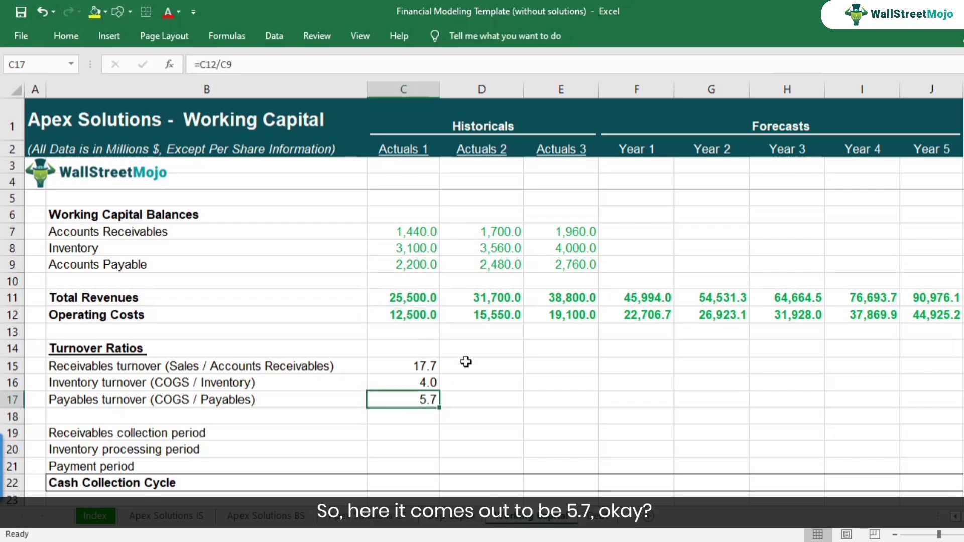
key("Up")
key("Up")
key("Down")
key("Down")
key("Up")
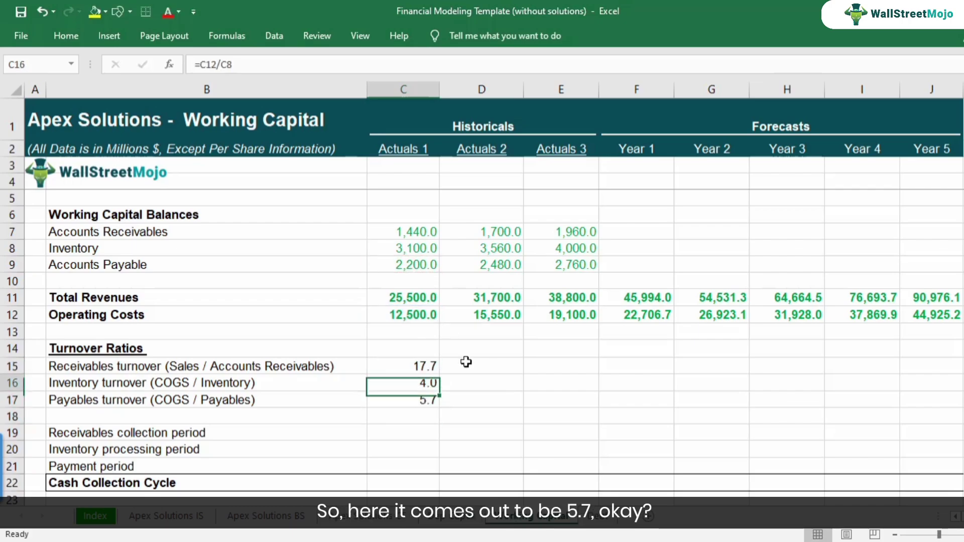
key("Up")
key("Up")
key("Down")
key("Down")
key("Up")
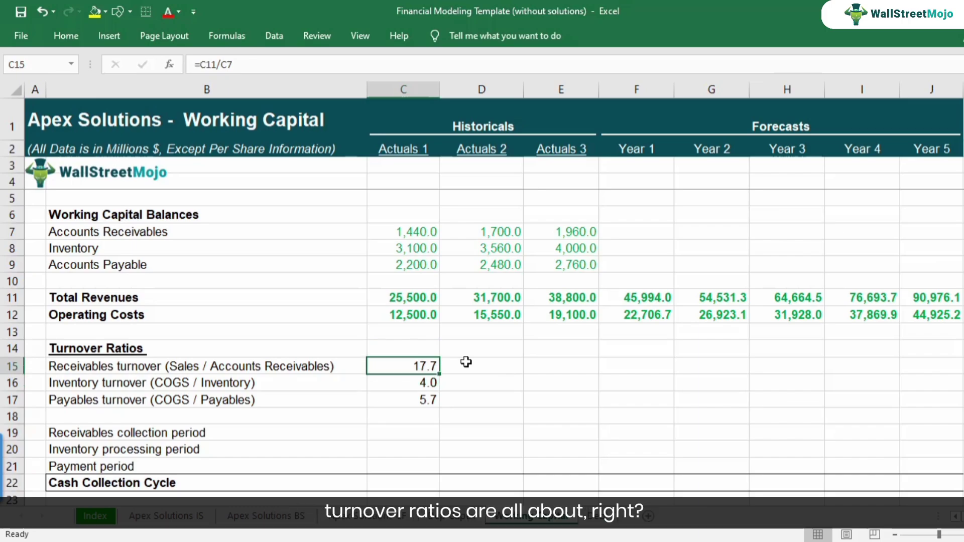
key("Down")
key("Down")
key("Down")
key("Down")
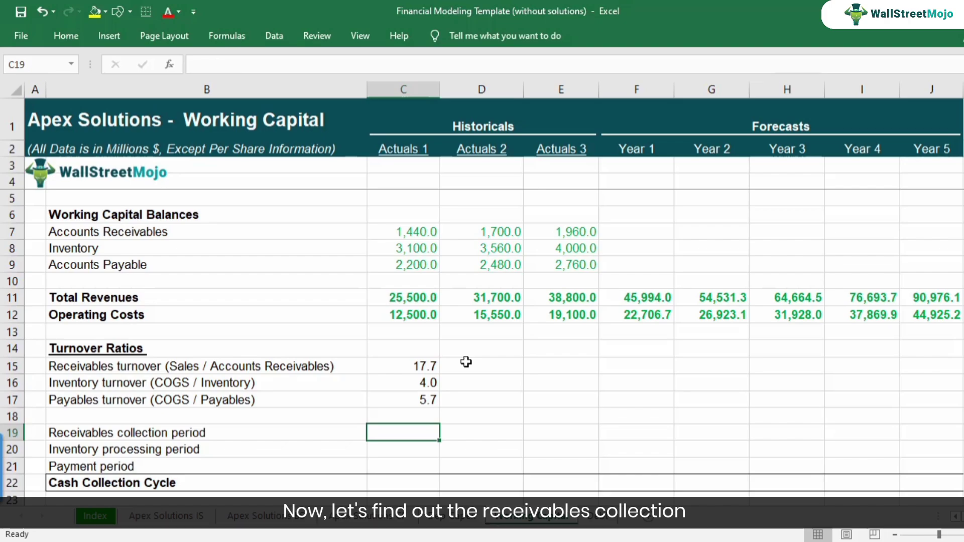
scroll(466, 361, "down", 1)
left_click(170, 392)
left_click(397, 385)
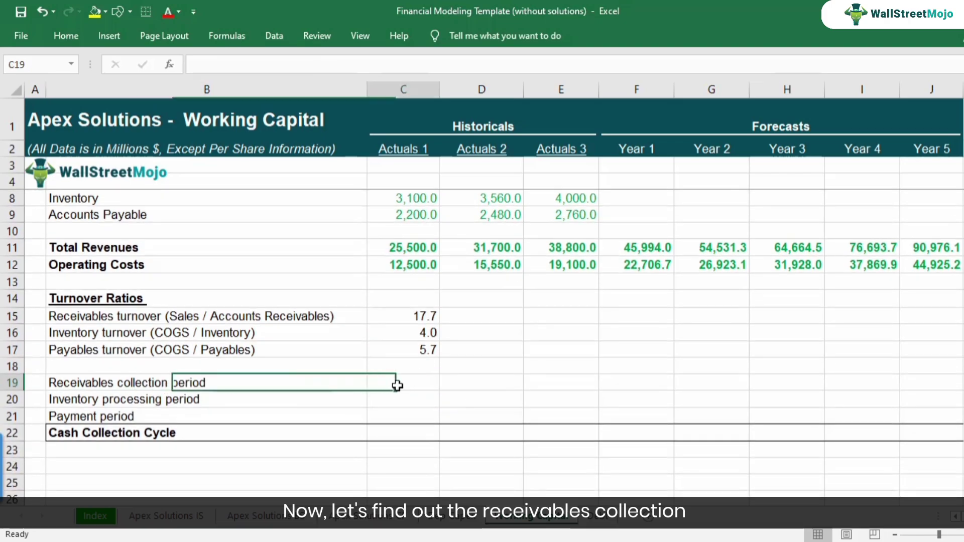
left_click(317, 390)
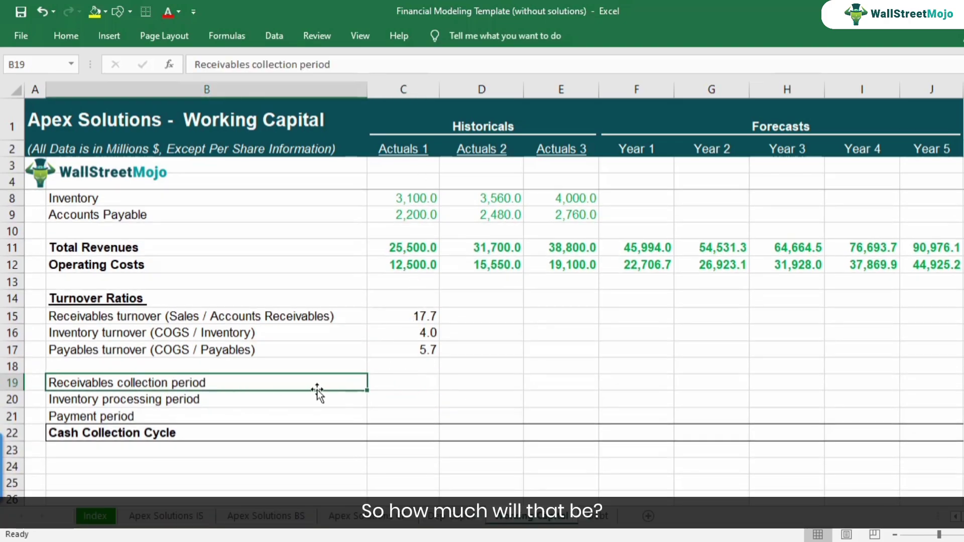
left_click(412, 386)
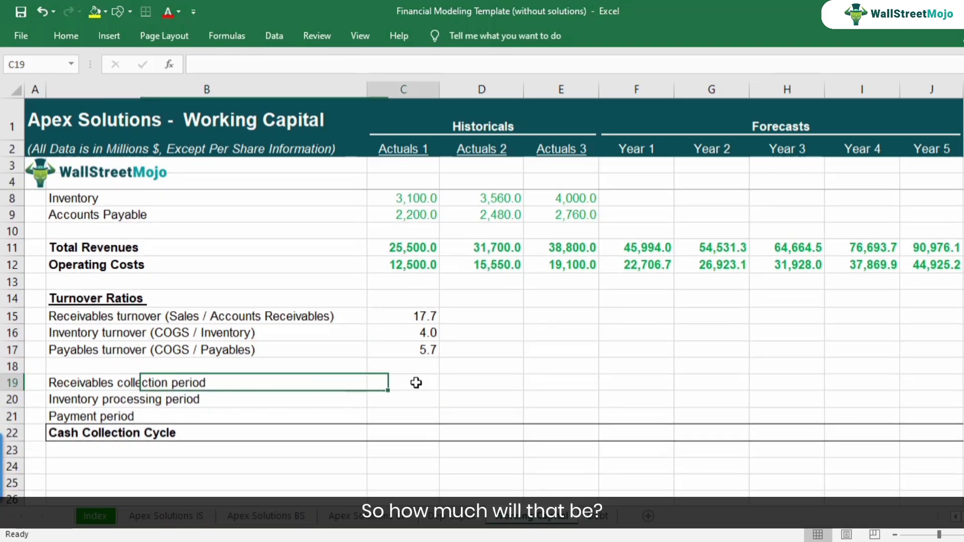
left_click(413, 316)
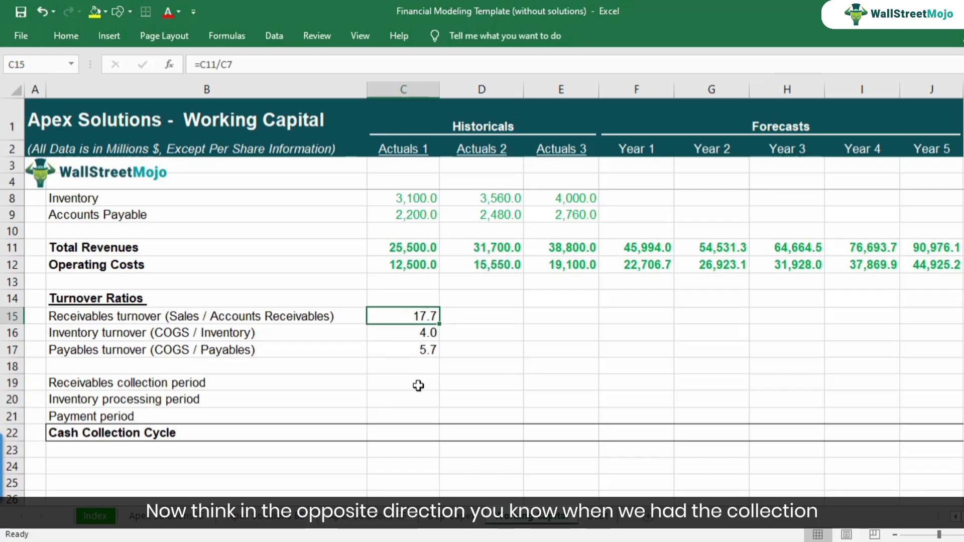
left_click(416, 384)
left_click(424, 316)
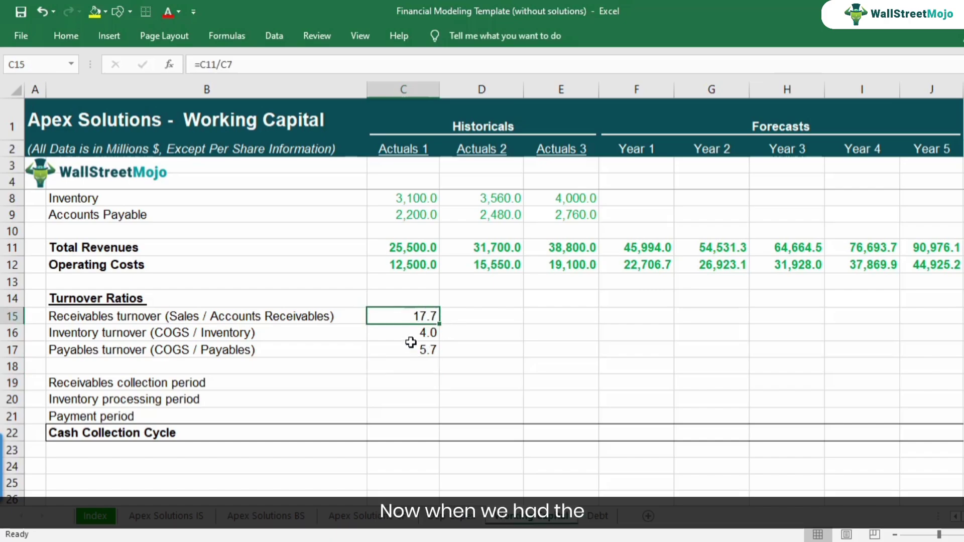
left_click(414, 385)
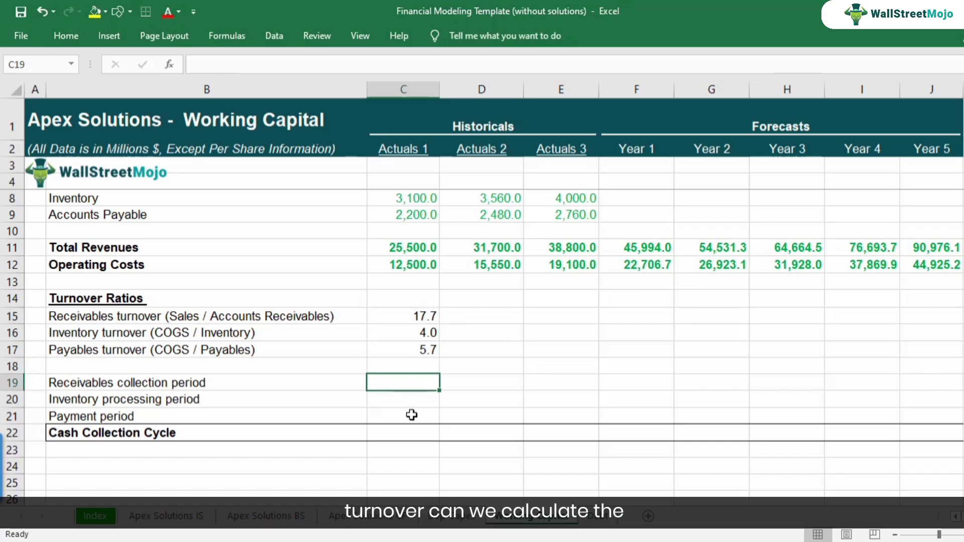
left_click(423, 317)
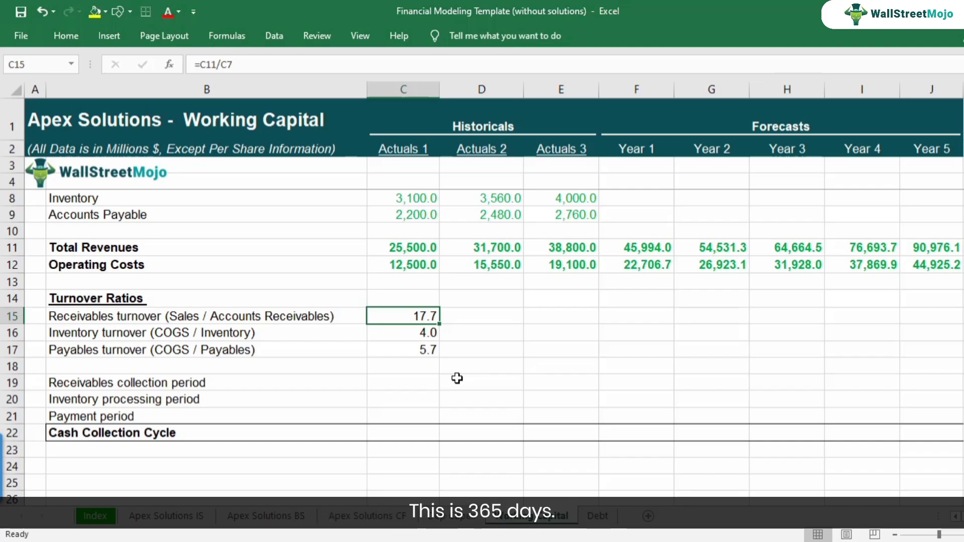
Append '(365/receivables turnover)' to the receivables collection period label in B19
key("Down")
key("Down")
key("Down")
key("Down")
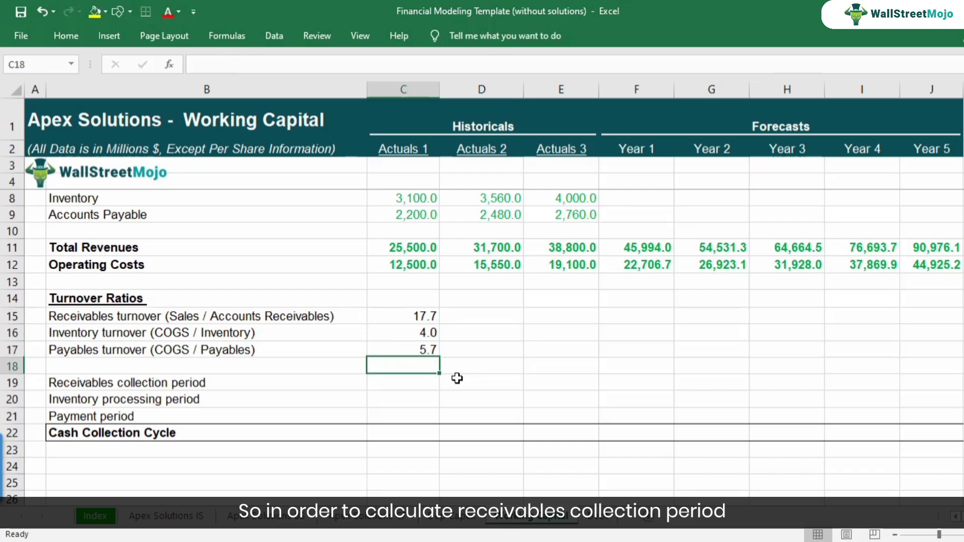
key("Left")
key("F2")
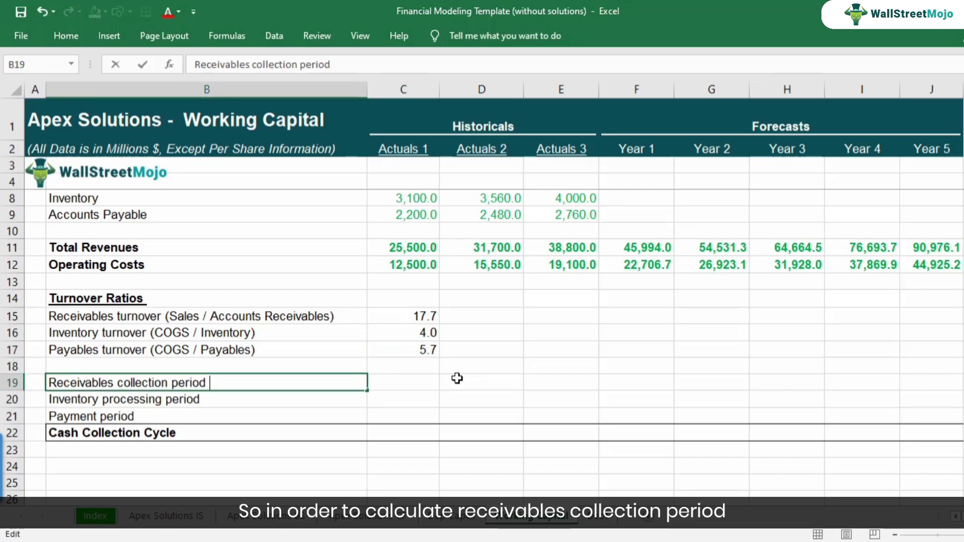
type("(36")
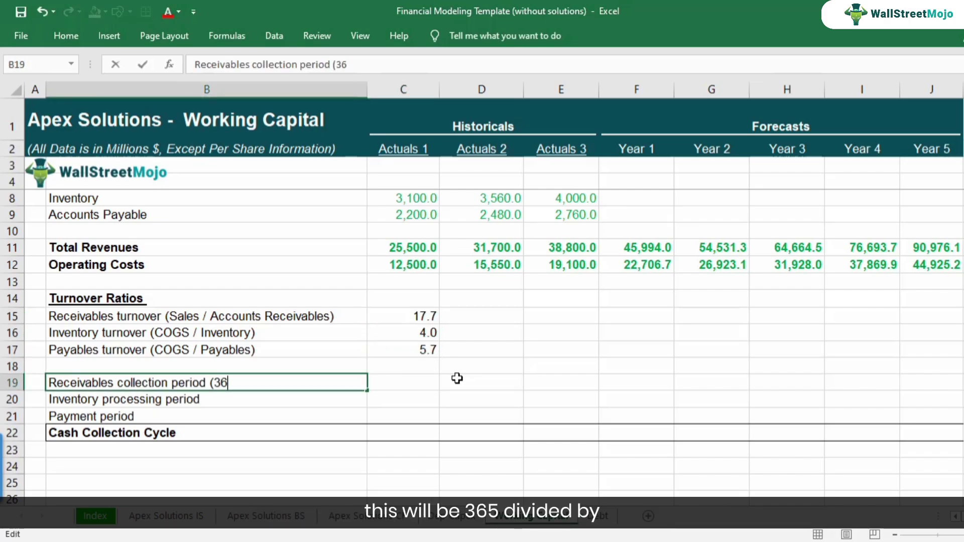
type("5/receifvaber")
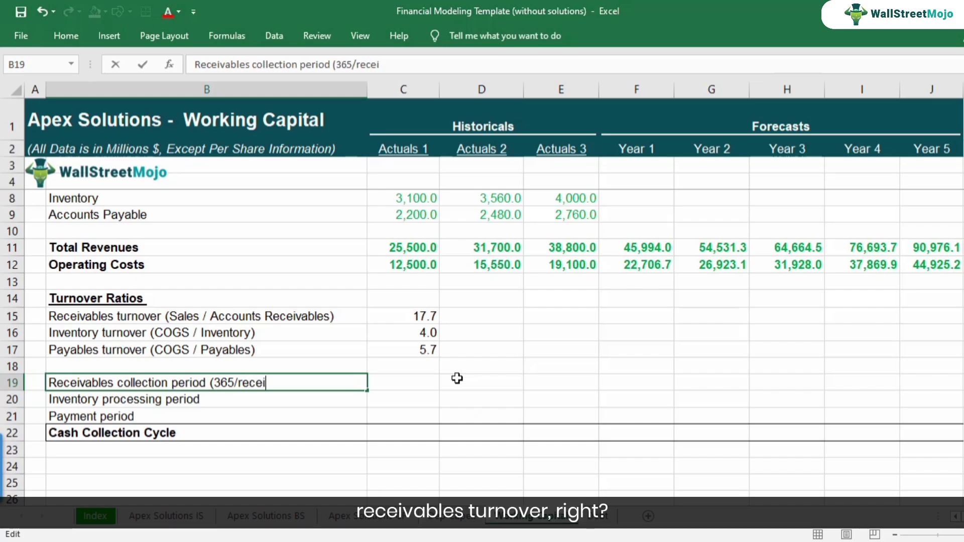
key("BackSpace")
key("BackSpace")
key("BackSpace")
type("ables turnover)")
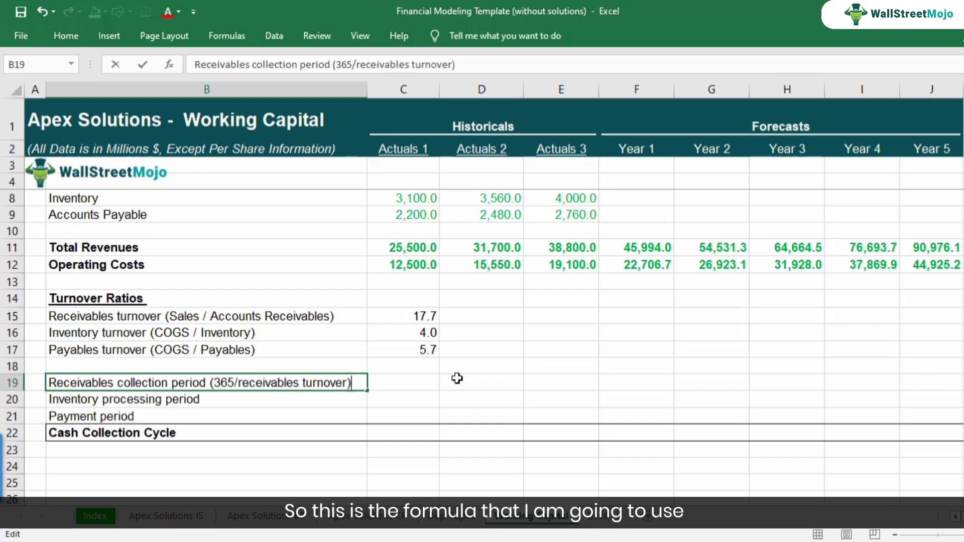
key("Return")
Enter =L16/C15 in C19 so the Actuals 1 collection period shows 20.6 days
key("Up")
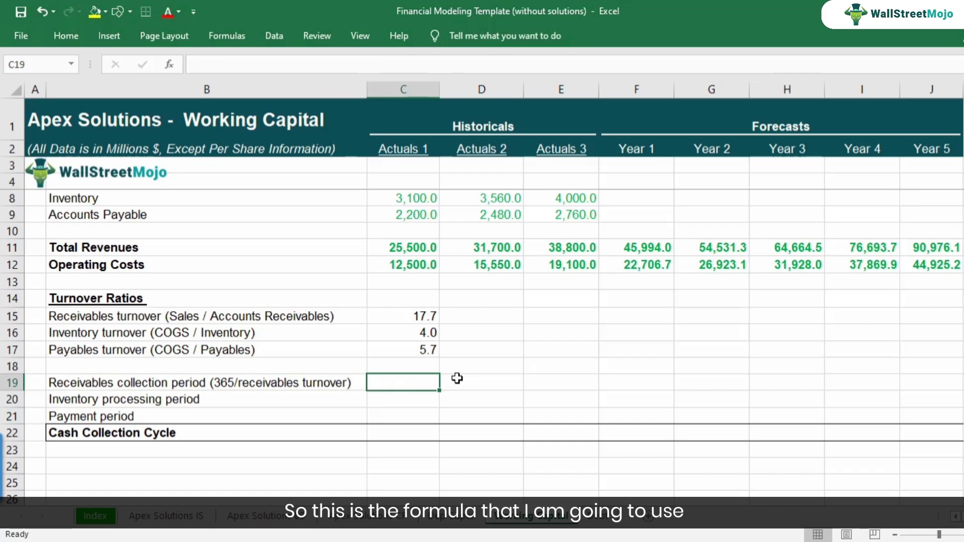
type("=")
key("Right")
key("Right")
key("Right")
key("Right")
key("Right")
key("Right")
key("Right")
key("Right")
key("Right")
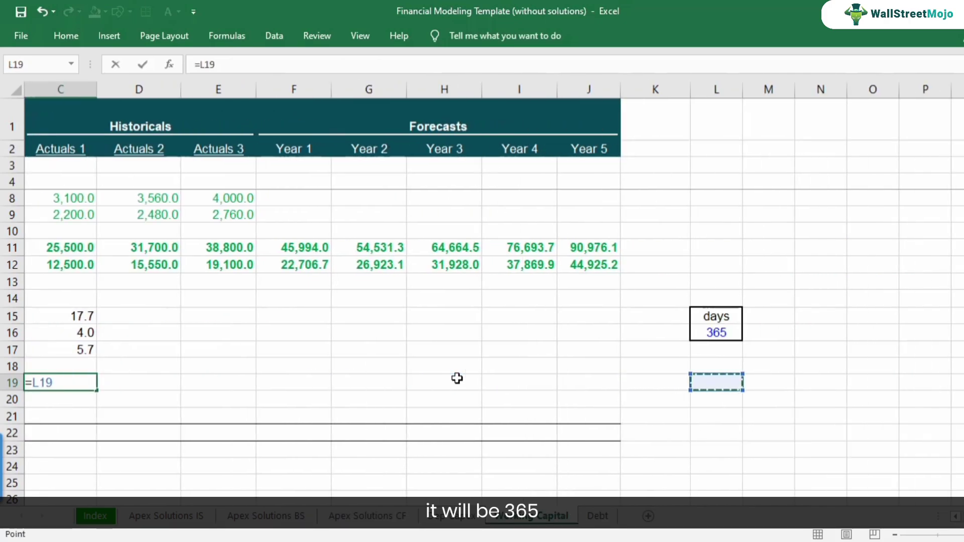
key("Left")
key("Up")
key("Up")
key("Up")
key("Right")
type("/")
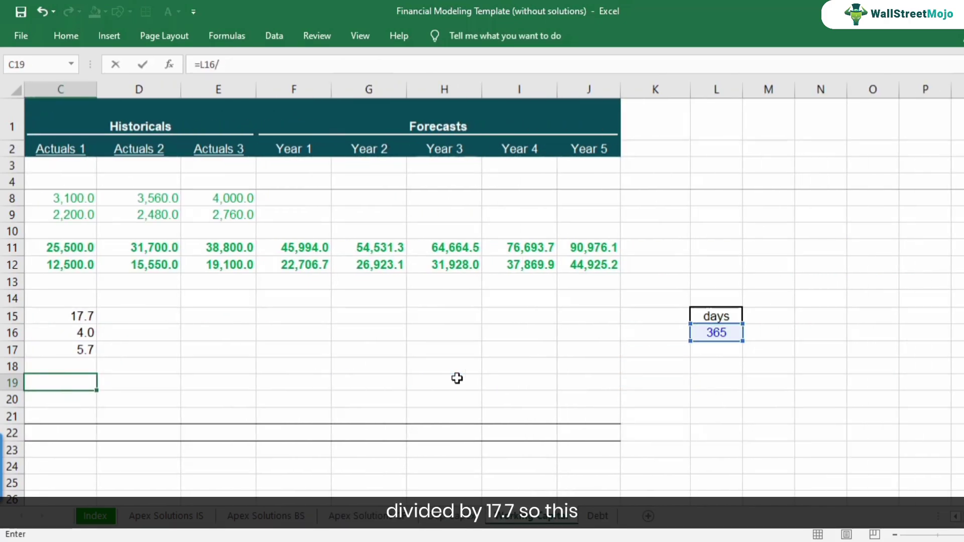
key("Left")
key("Right")
key("Up")
key("Up")
key("Up")
key("Up")
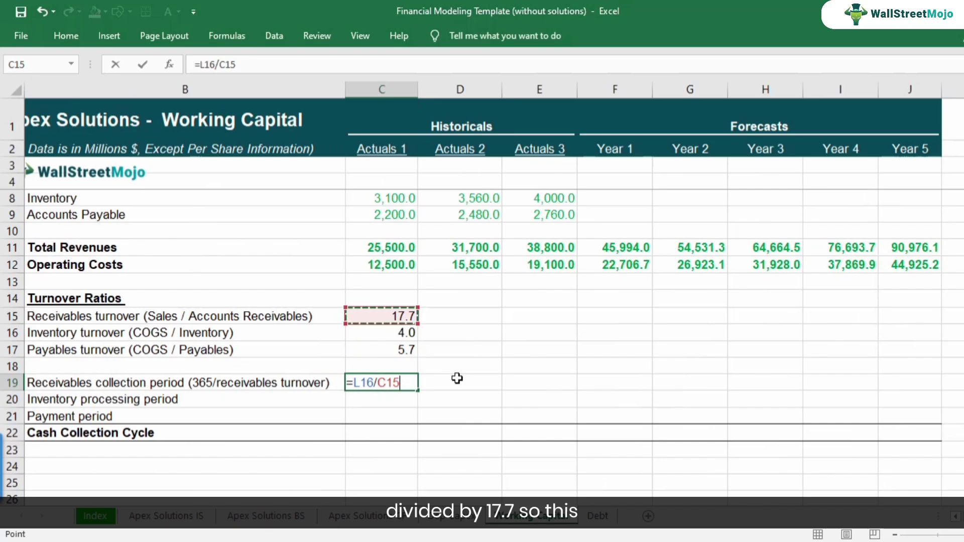
key("Return")
key("Up")
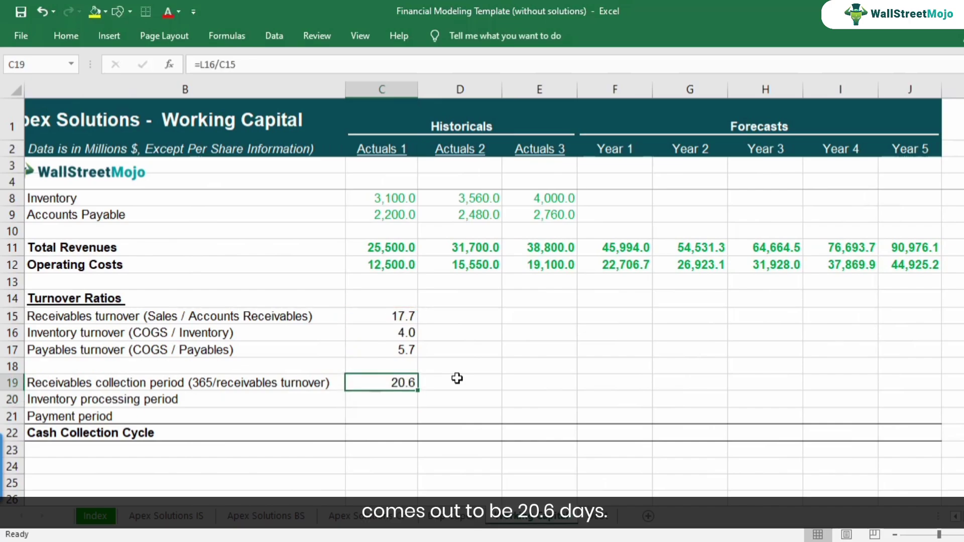
key("F2")
key("Escape")
key("Left")
key("Down")
Append '(365/inventory turnover)' to B20 and '(365/payables turnover)' to B21
key("F2")
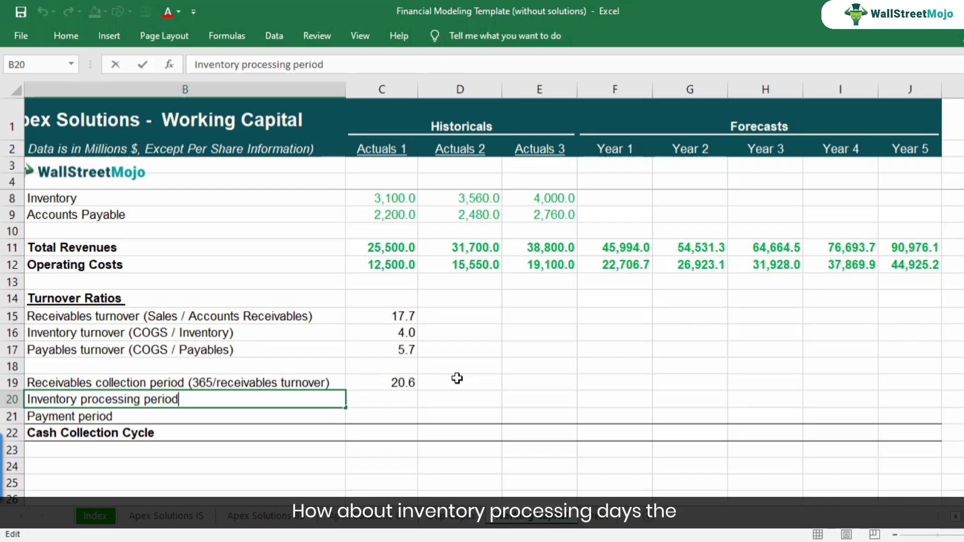
type("(3")
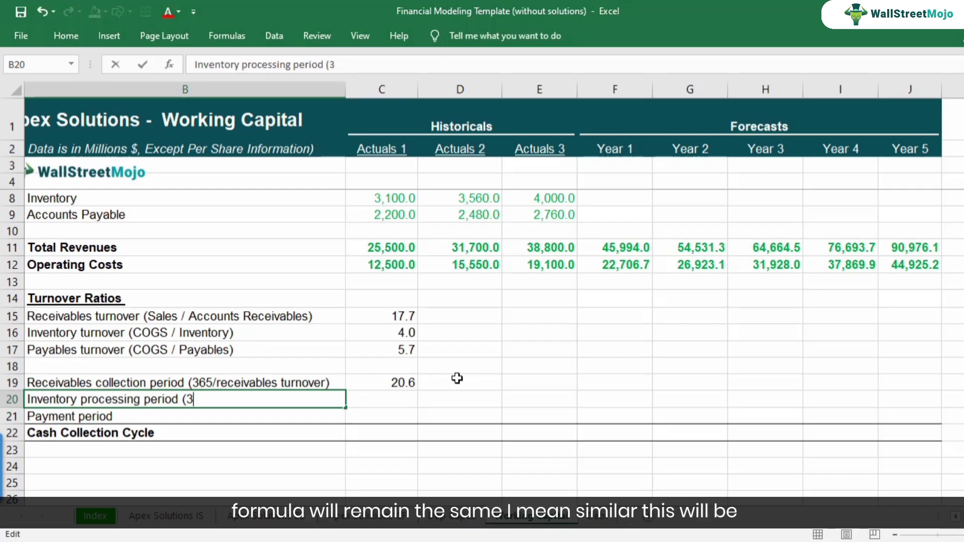
type("65/inve")
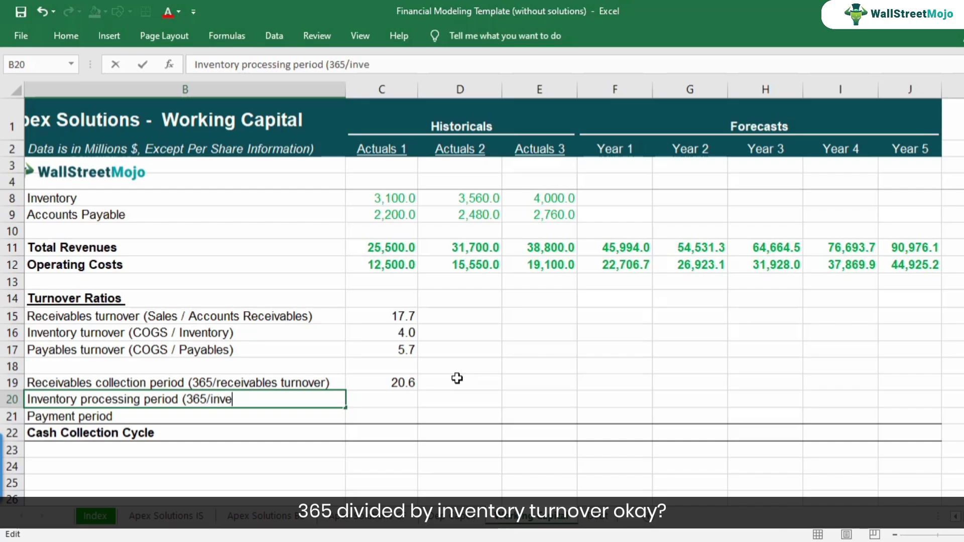
type("ntory turno")
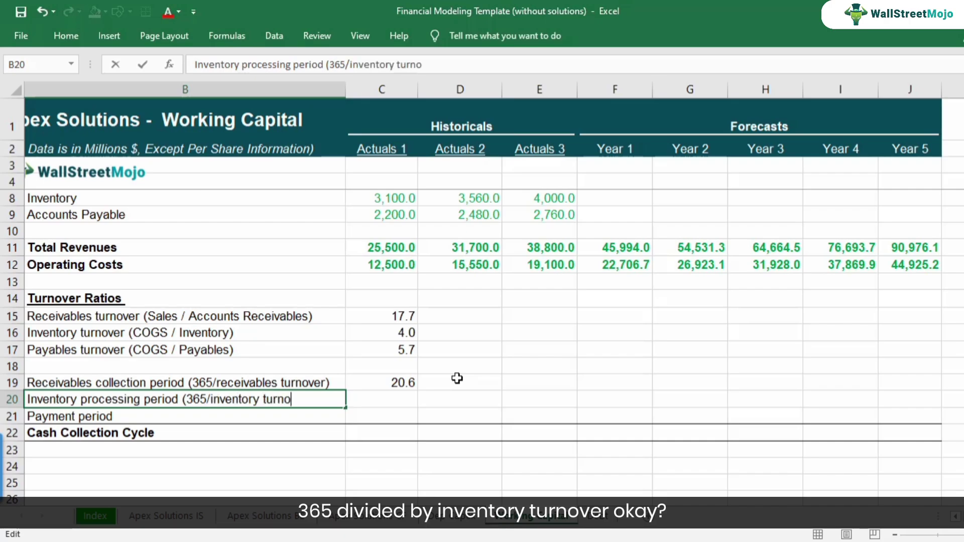
type("ver)")
key("Return")
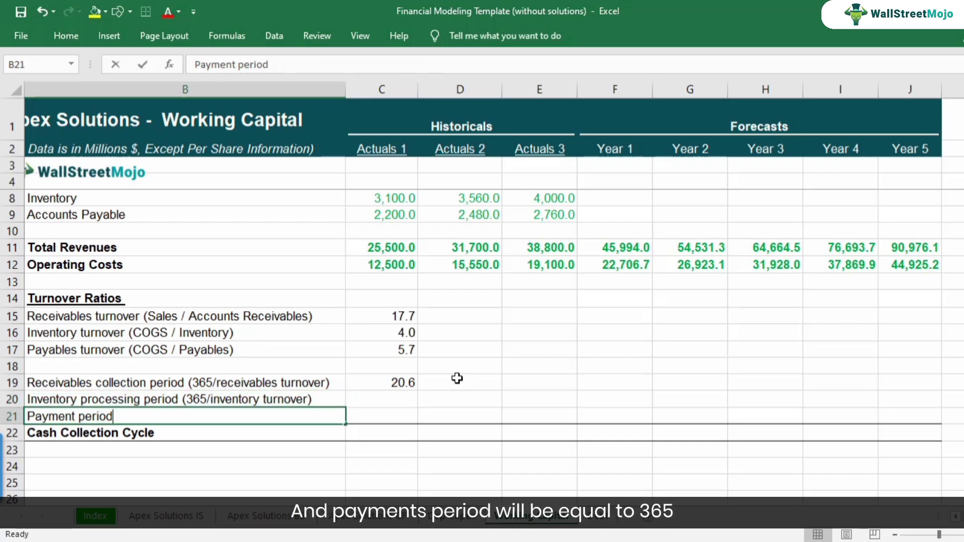
key("F2")
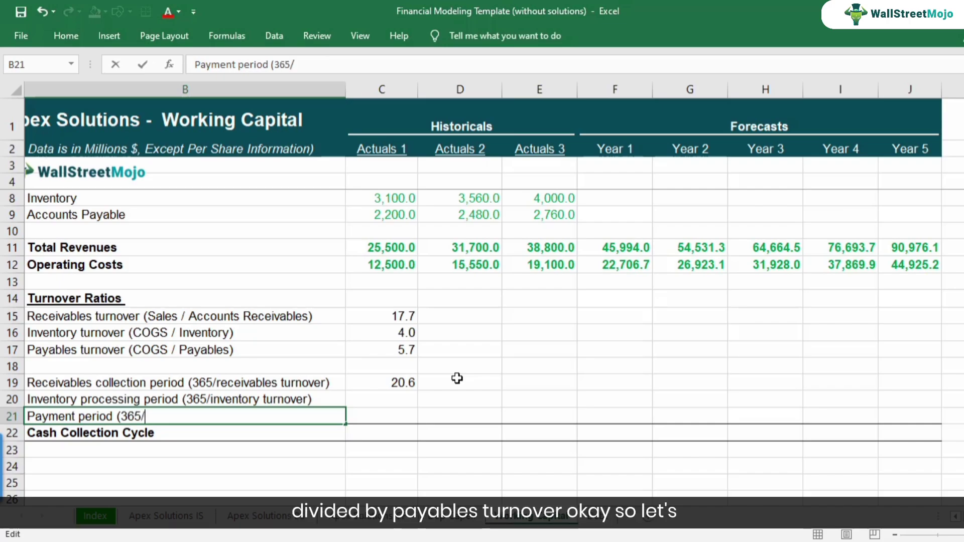
type("(365/payables turnov")
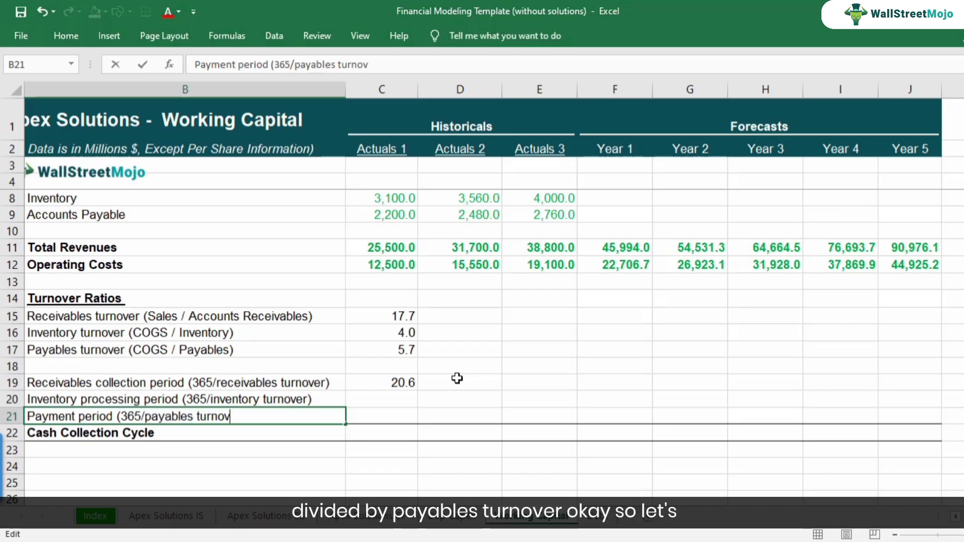
type("er)")
key("Return")
key("Up")
key("Up")
key("Right")
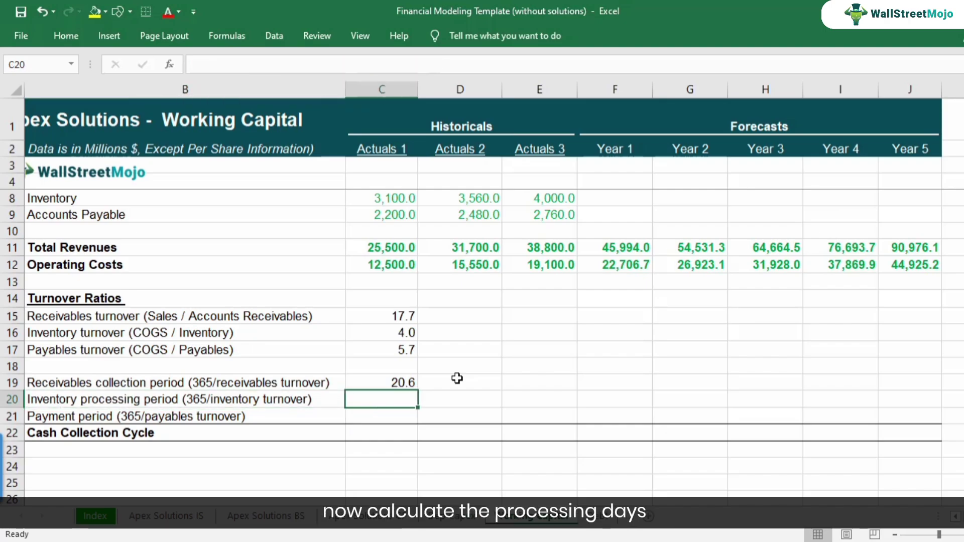
Enter =L16/C16 in C20 so the inventory processing period reads 90.5 days
type("=")
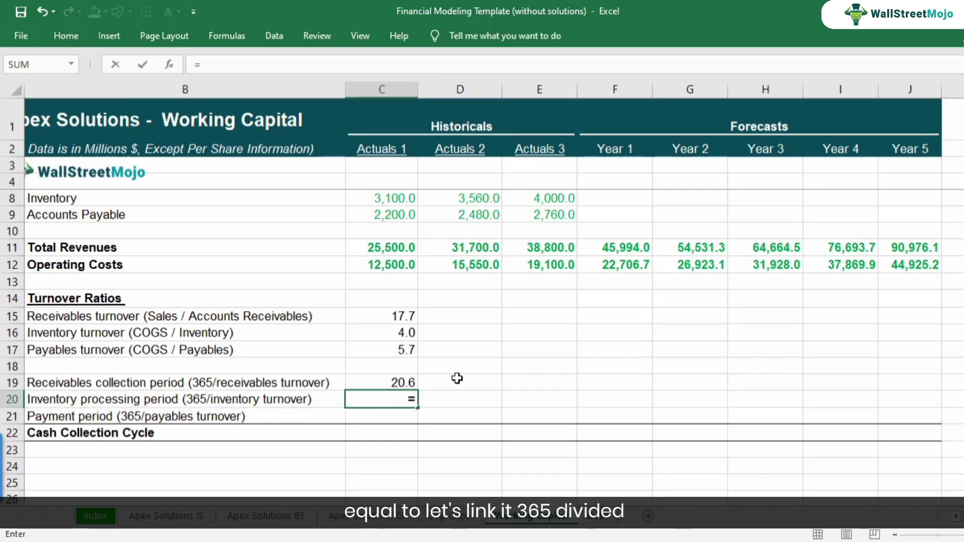
key("Right")
key("Right")
key("Right")
key("Right")
key("Right")
key("Right")
key("Right")
key("Right")
key("Right")
key("Up")
key("Up")
key("Up")
key("Up")
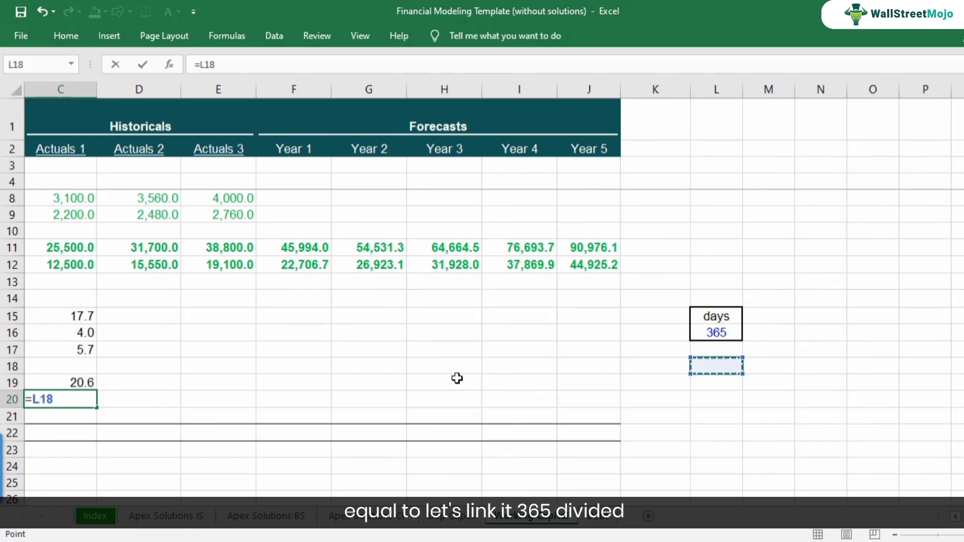
key("ctrl+Return")
key("Left")
key("Right")
key("Right")
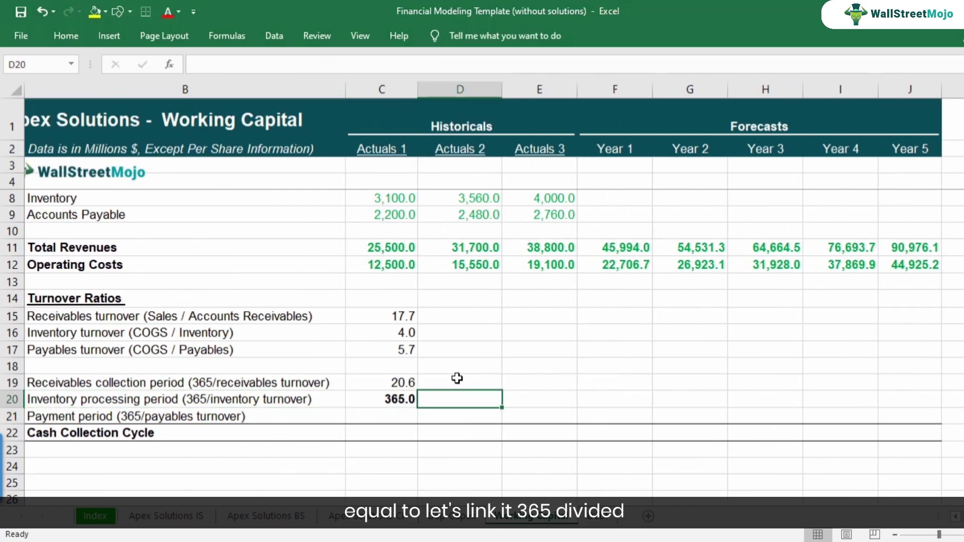
key("Left")
key("F2")
type("/")
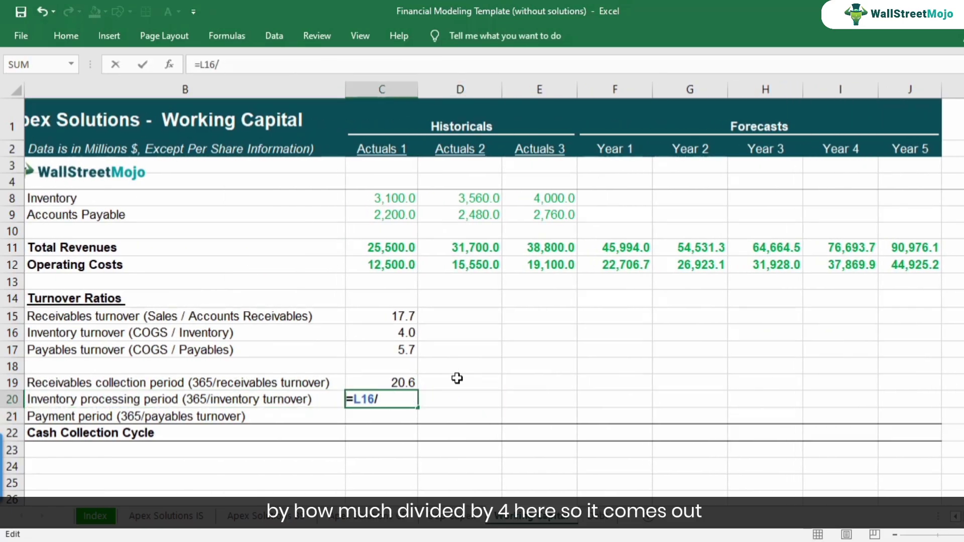
left_click(410, 336)
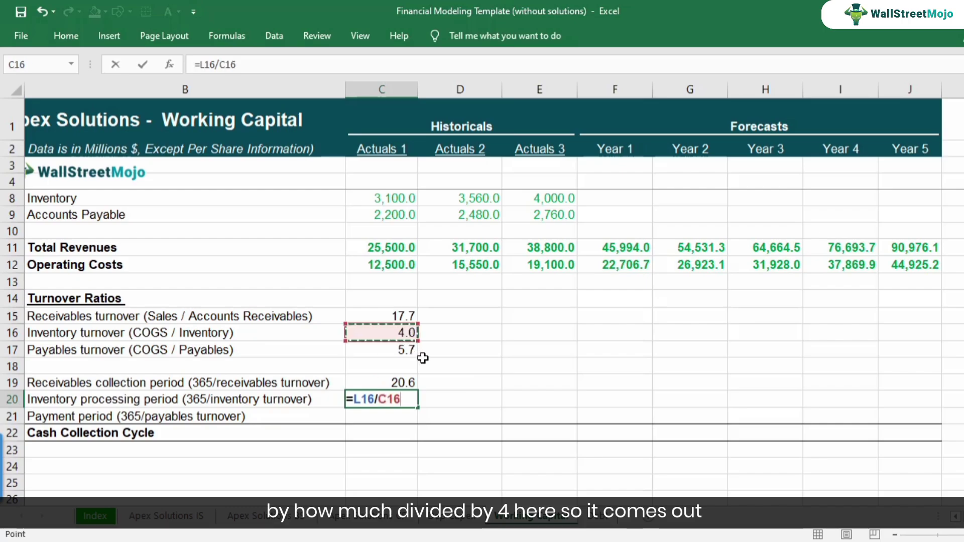
key("Return")
key("Up")
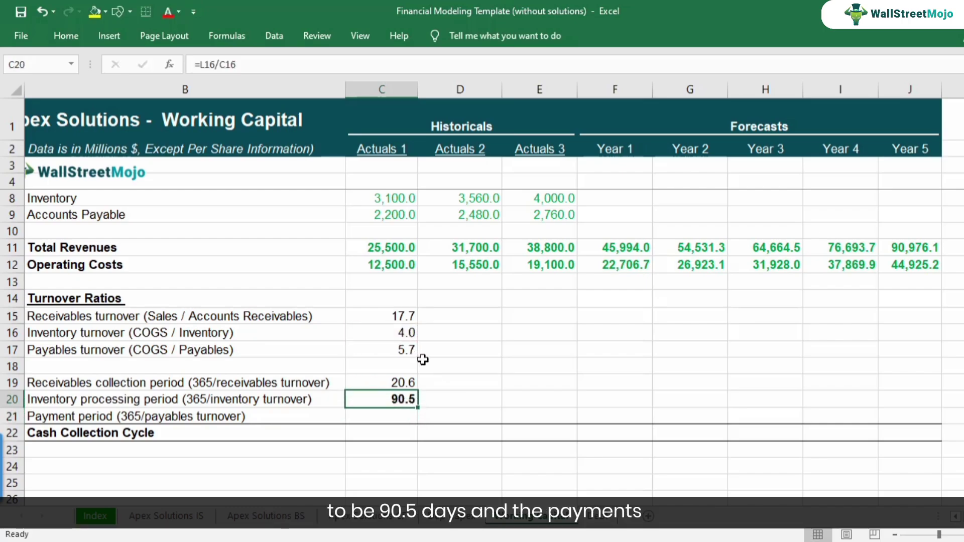
Enter =L16/C17 in C21 for a 64.2-day payment period and verify the formula
key("Down")
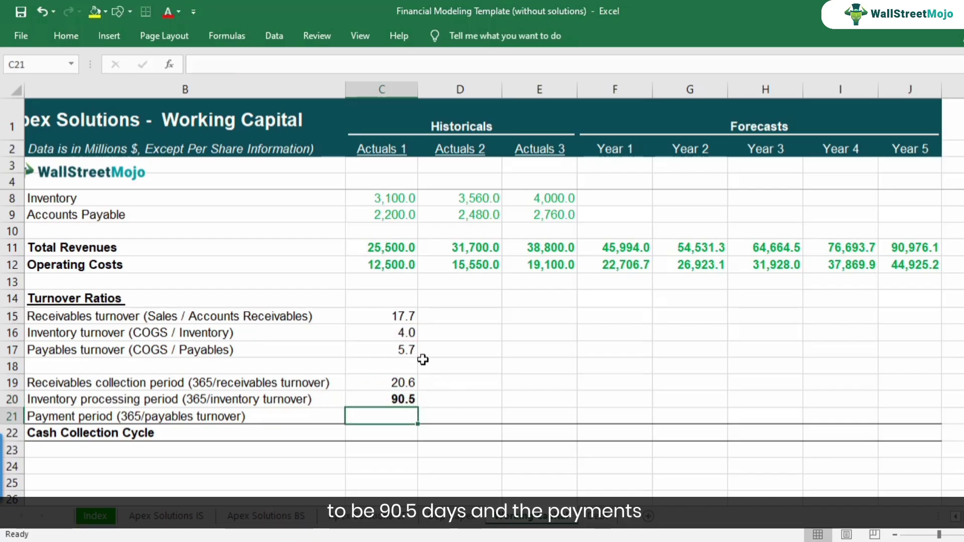
type("=")
key("Right")
key("Right")
key("Right")
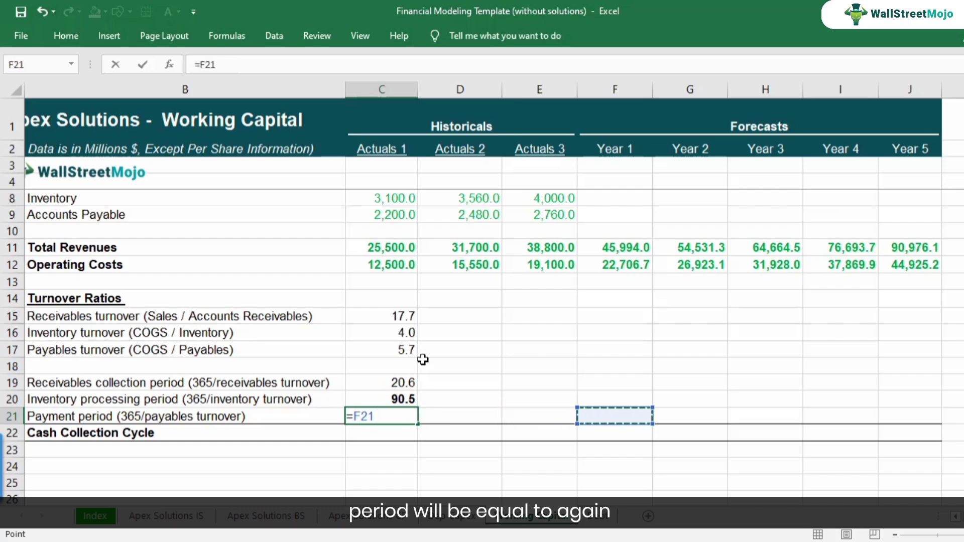
key("Right")
key("Right")
key("Right")
key("Right")
key("Right")
key("Right")
key("Up")
key("Up")
key("Up")
key("Up")
key("Up")
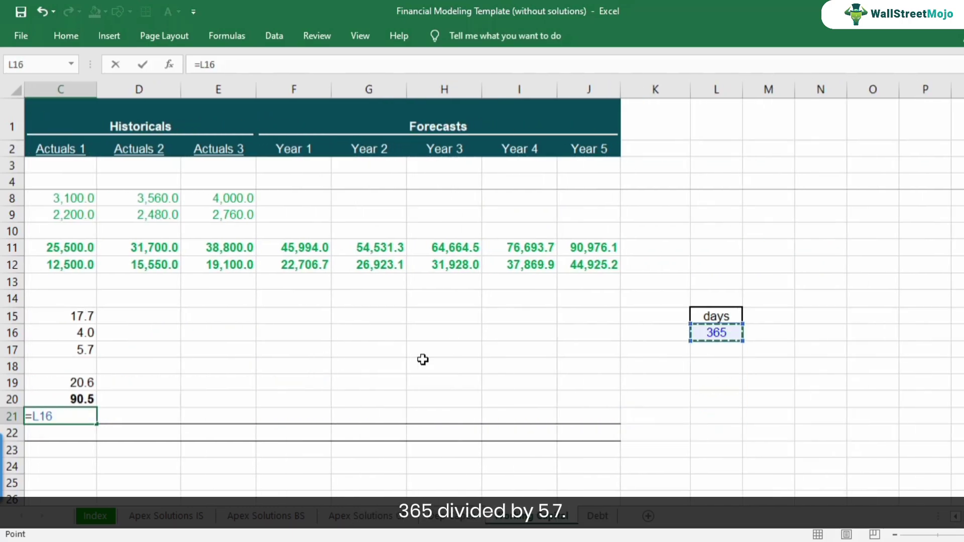
type("/")
key("Left")
key("Up")
key("Right")
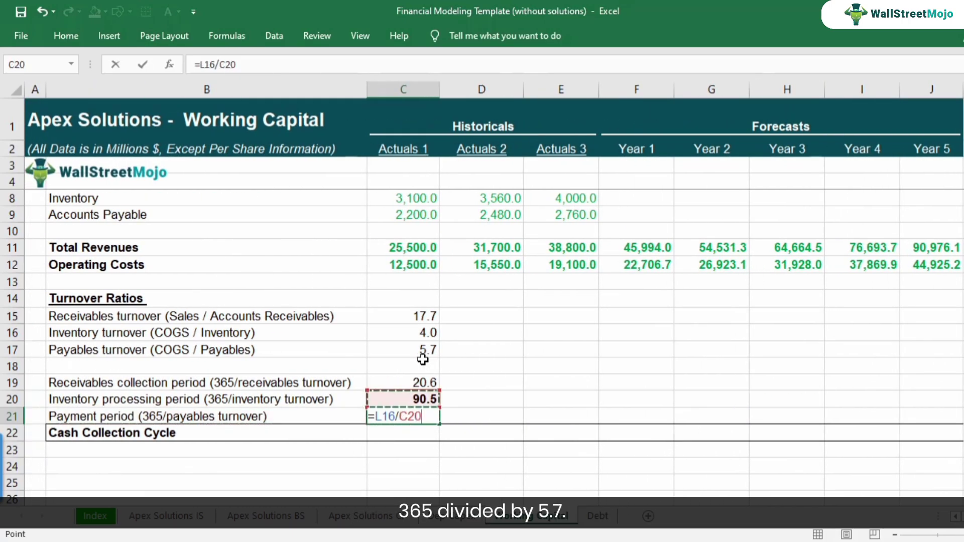
key("Up")
key("Up")
key("Up")
key("Return")
key("Up")
key("F2")
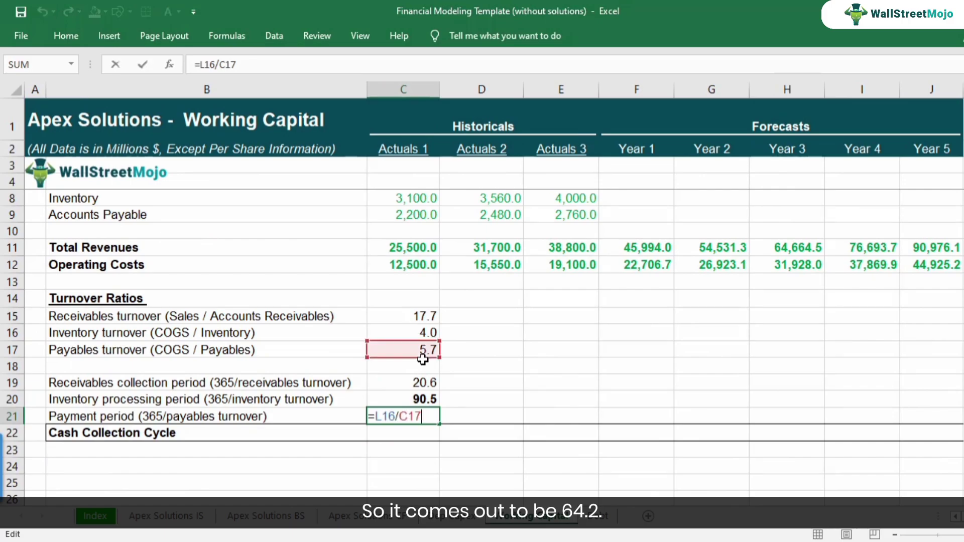
key("Escape")
key("F2")
key("Escape")
key("Down")
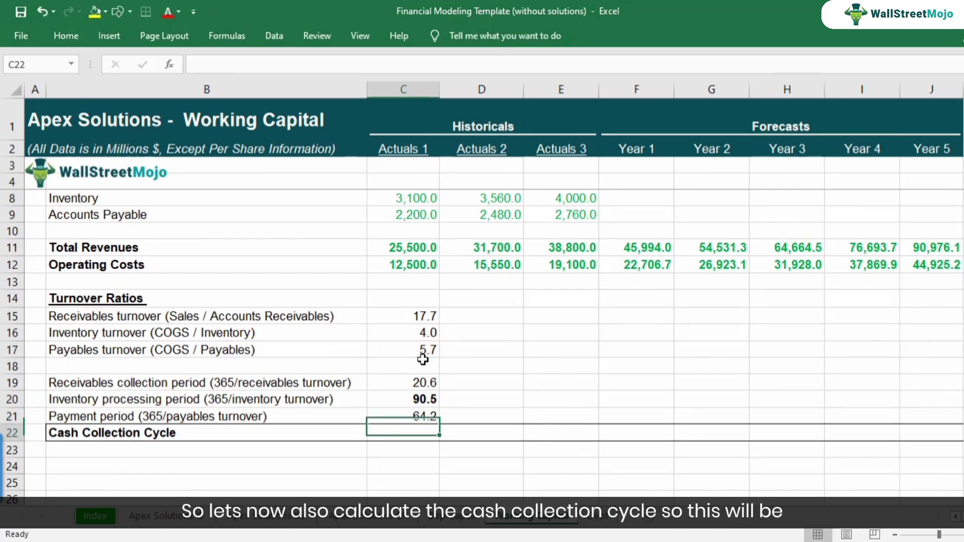
Enter =C19+C20-C21 in C22 for a 46.9-day cash collection cycle, then review the formulas
type("=")
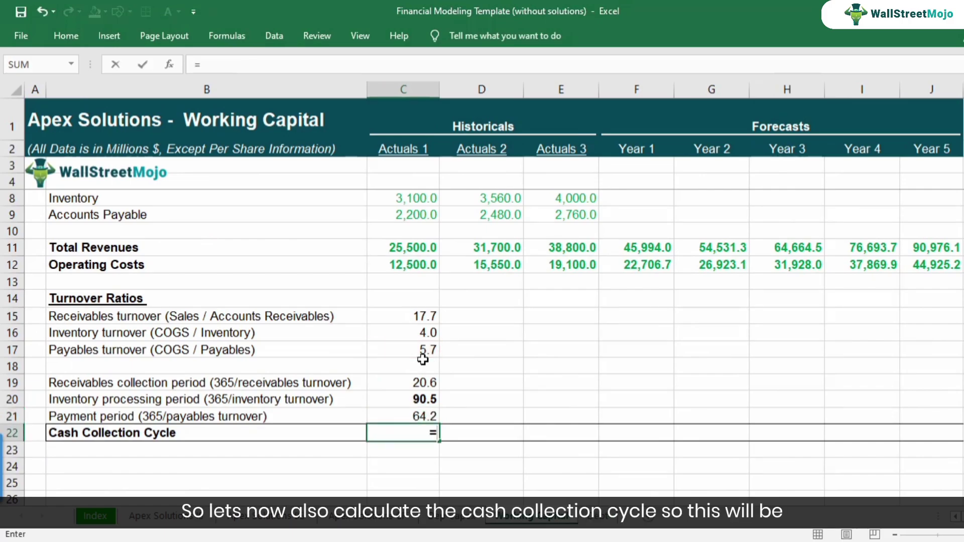
key("Up")
key("Up")
key("Up")
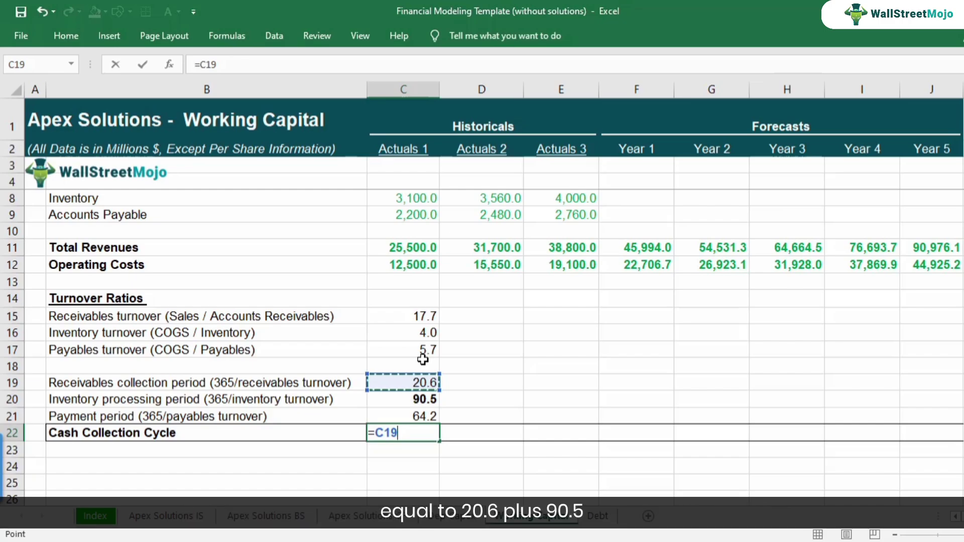
type("+")
key("Up")
key("Up")
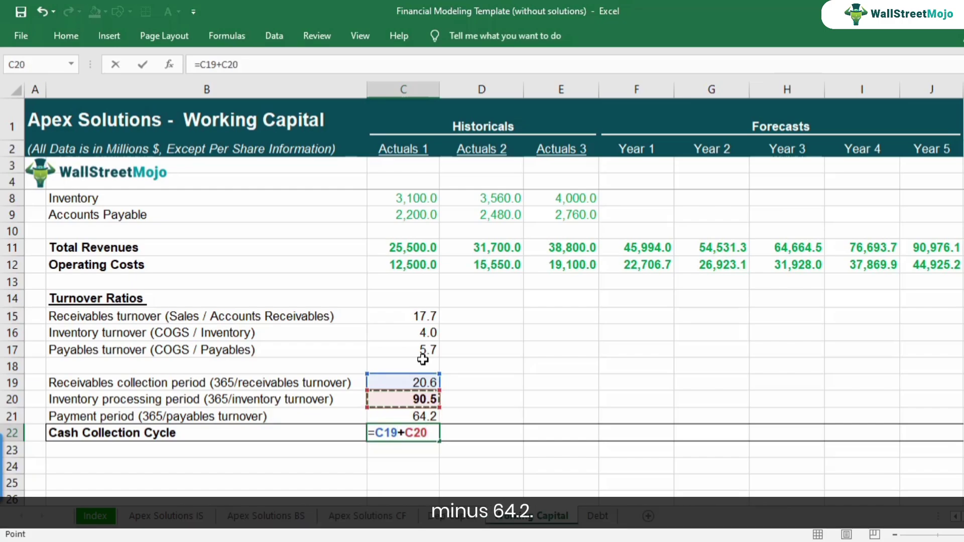
type("-")
key("Up")
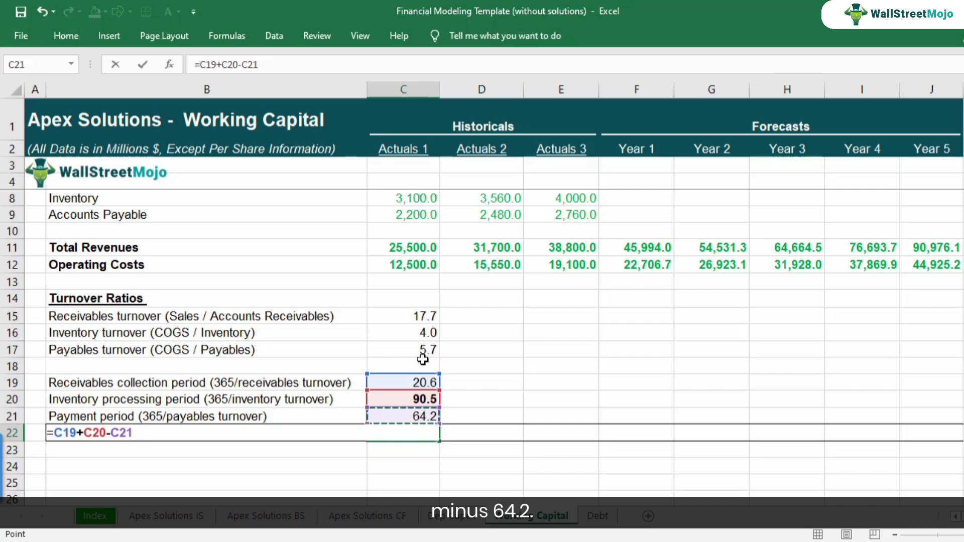
key("Return")
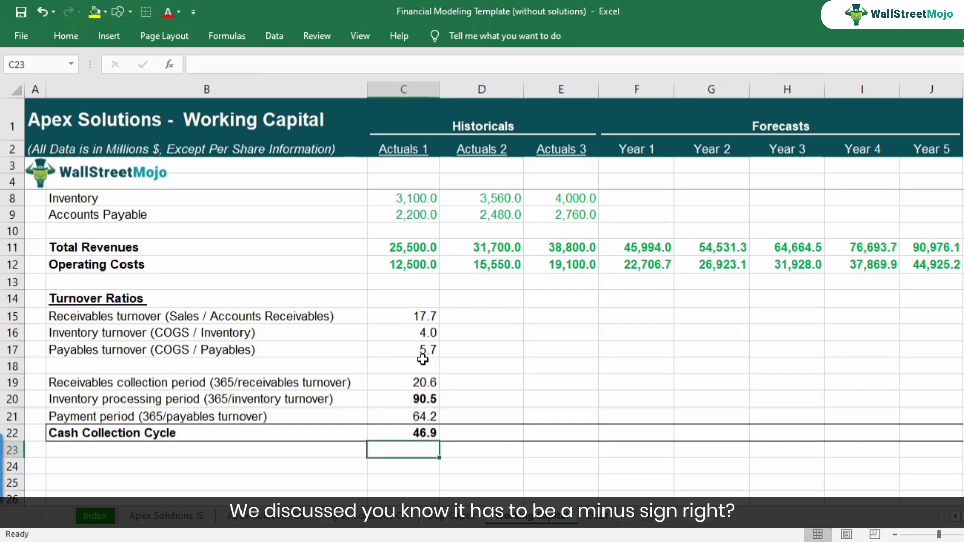
key("Up")
key("Up")
key("Up")
key("Up")
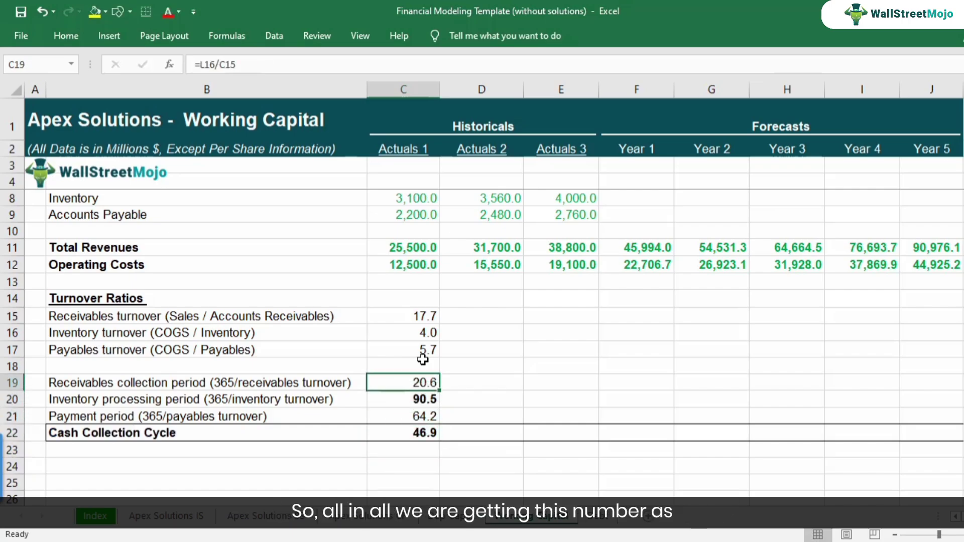
key("Down")
key("Down")
key("Down")
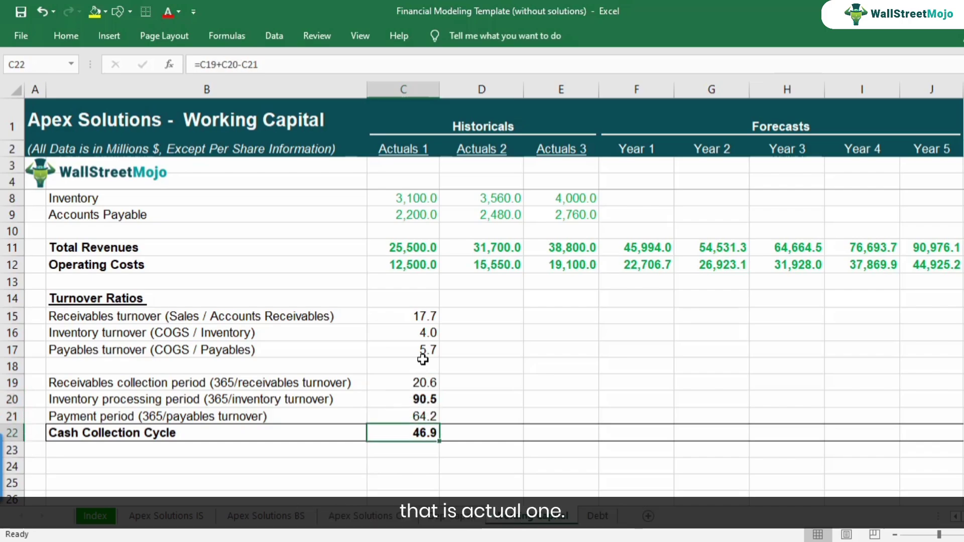
key("Up")
key("Up")
key("Up")
key("Up")
key("Up")
key("Up")
key("Up")
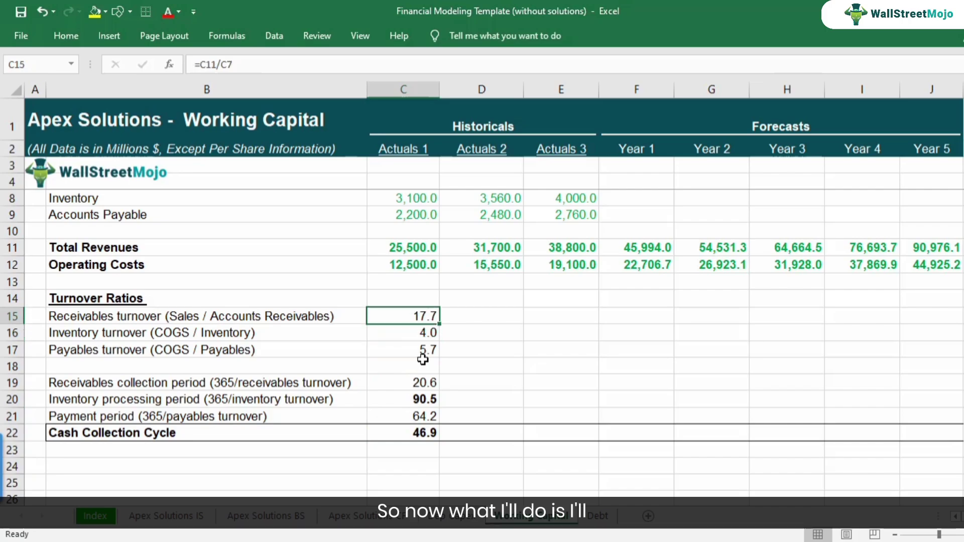
Make the 365-day reference absolute in C19 so it reads =$L$16/C15
key("Down")
key("Down")
key("Down")
key("Down")
key("F2")
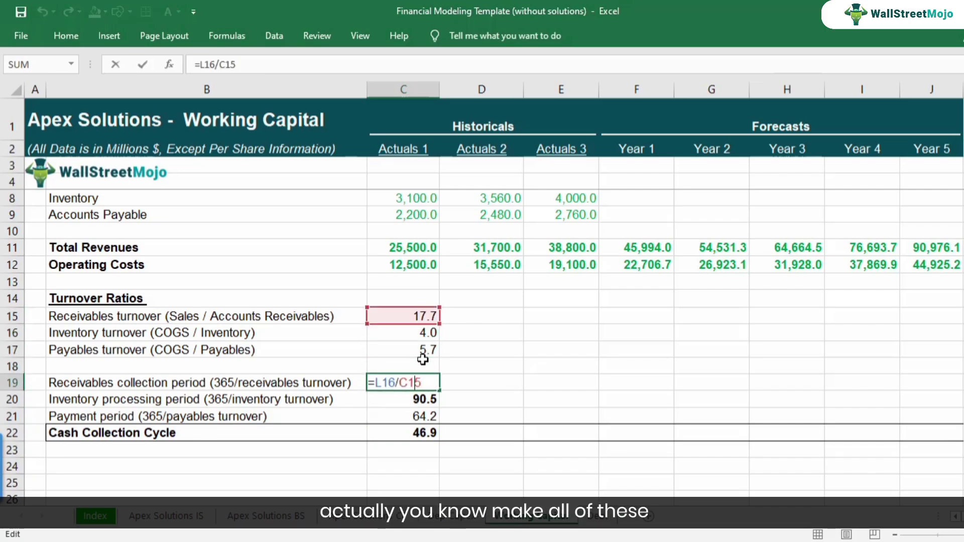
key("Return")
key("F2")
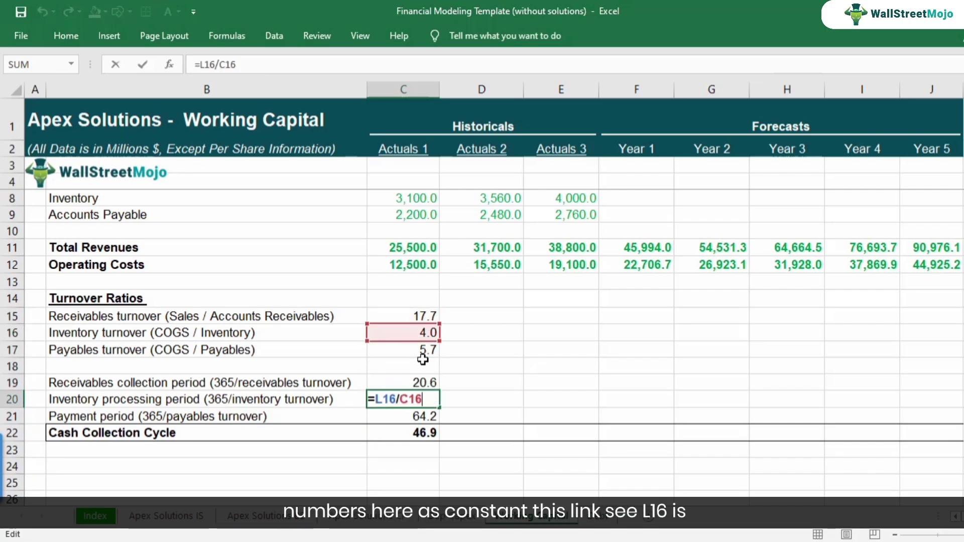
key("Escape")
key("Up")
key("F2")
key("Left")
key("Left")
key("Left")
key("Left")
key("Left")
key("Left")
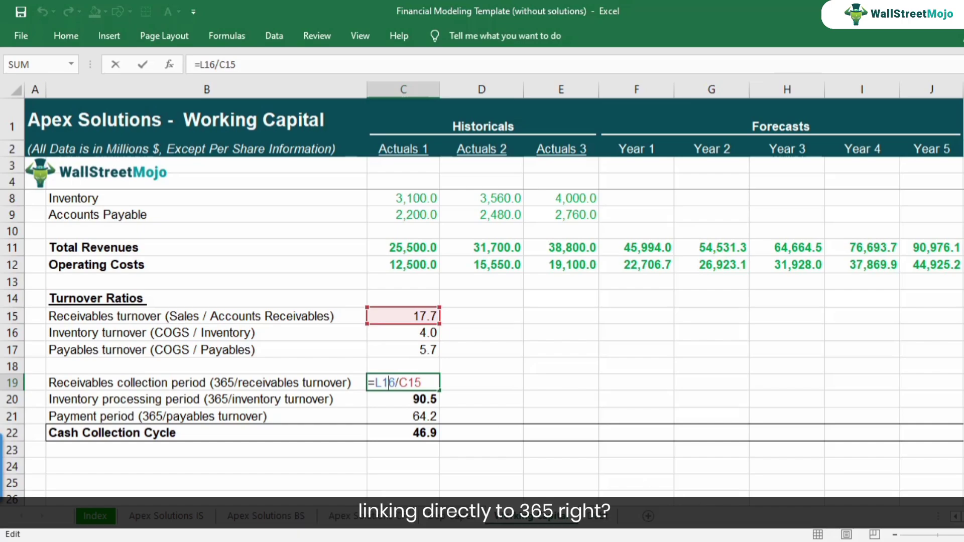
scroll(956, 516, "right", 3)
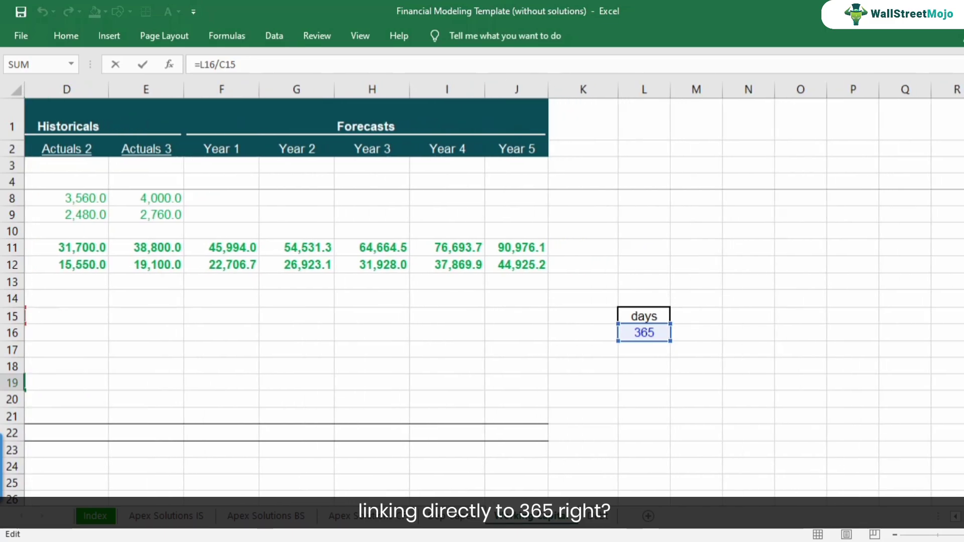
scroll(956, 520, "left", 3)
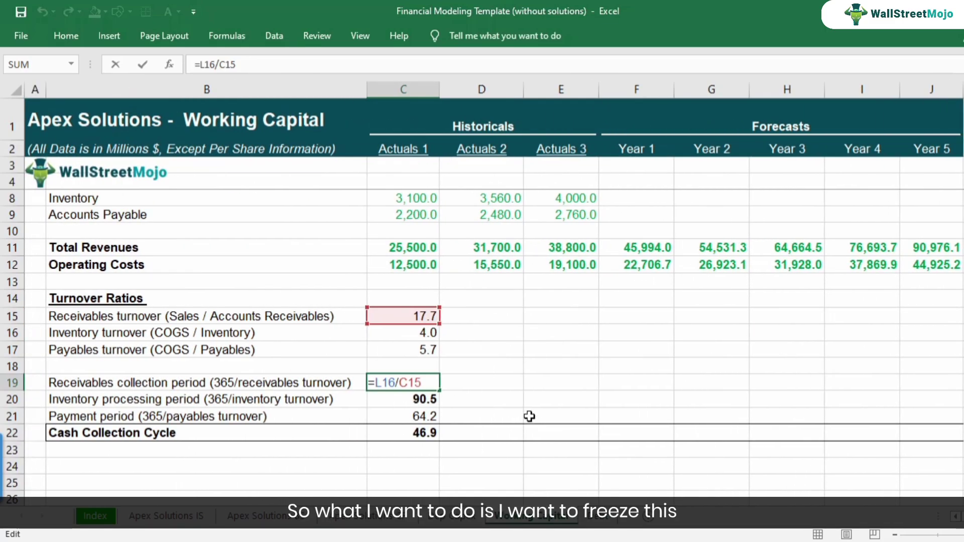
left_click(389, 383)
key("F4")
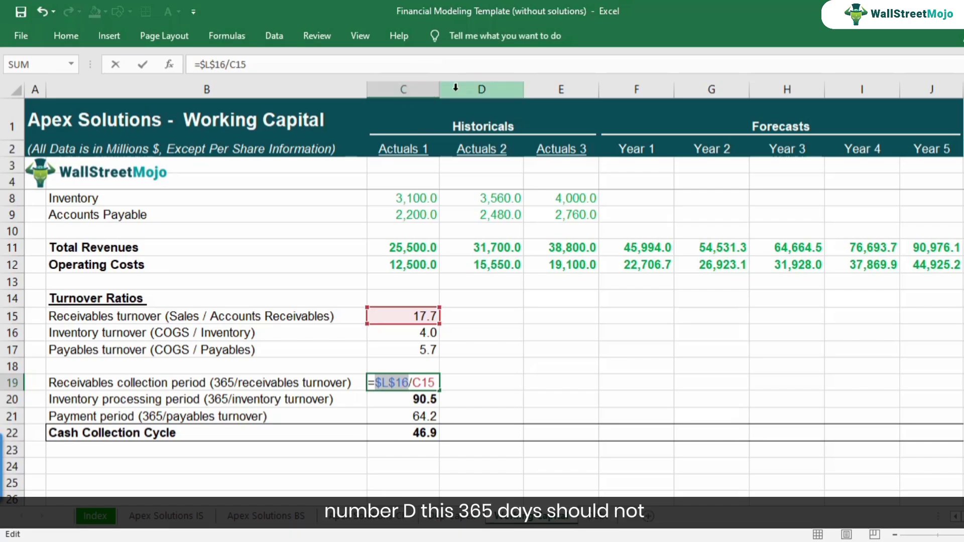
left_click_drag(410, 382, 379, 382)
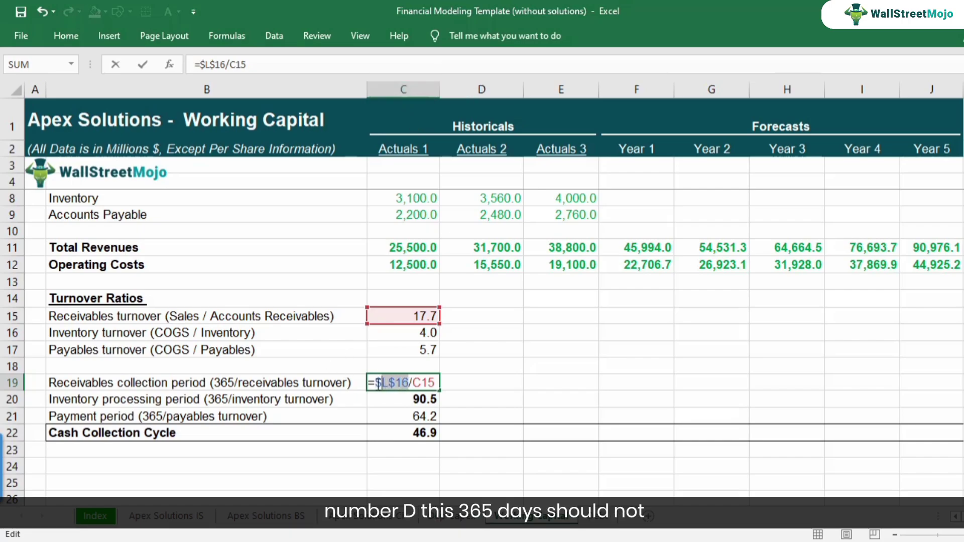
left_click(418, 400)
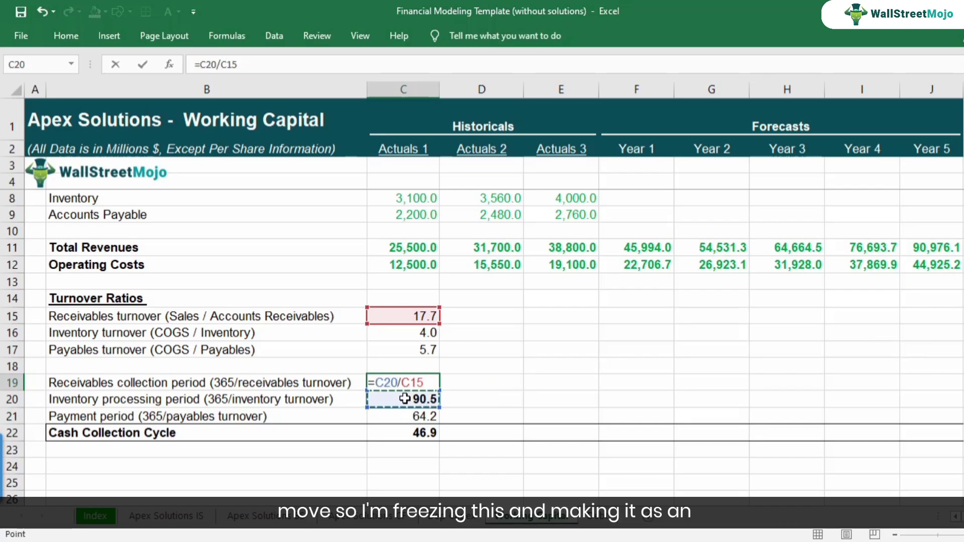
key("Escape")
double_click(416, 383)
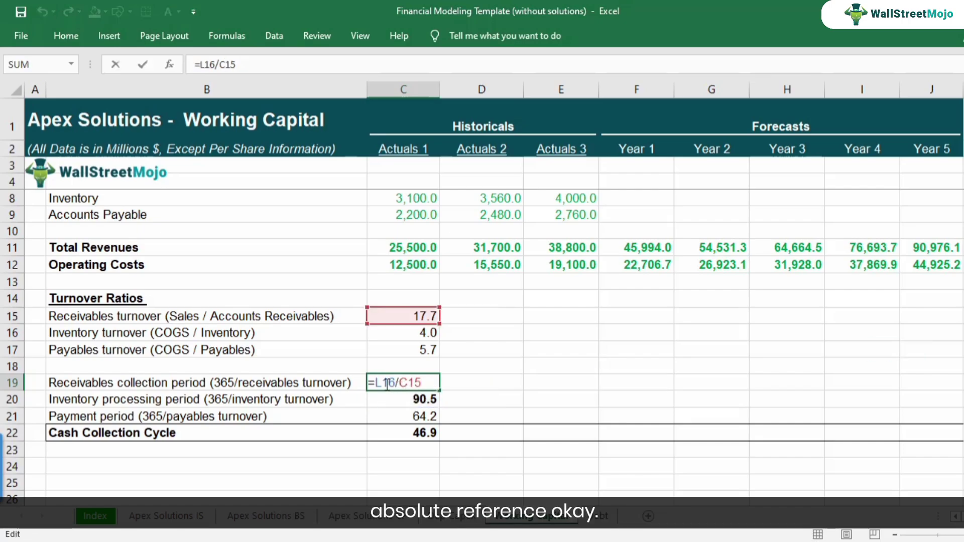
key("F4")
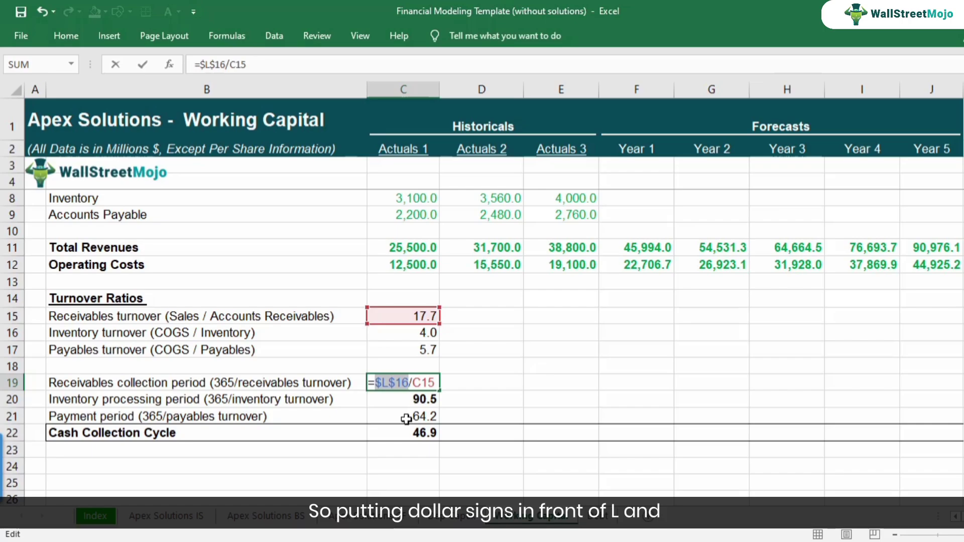
key("Return")
Lock L16 in C20 and C21 as =$L$16/C16 and =$L$16/C17
key("F2")
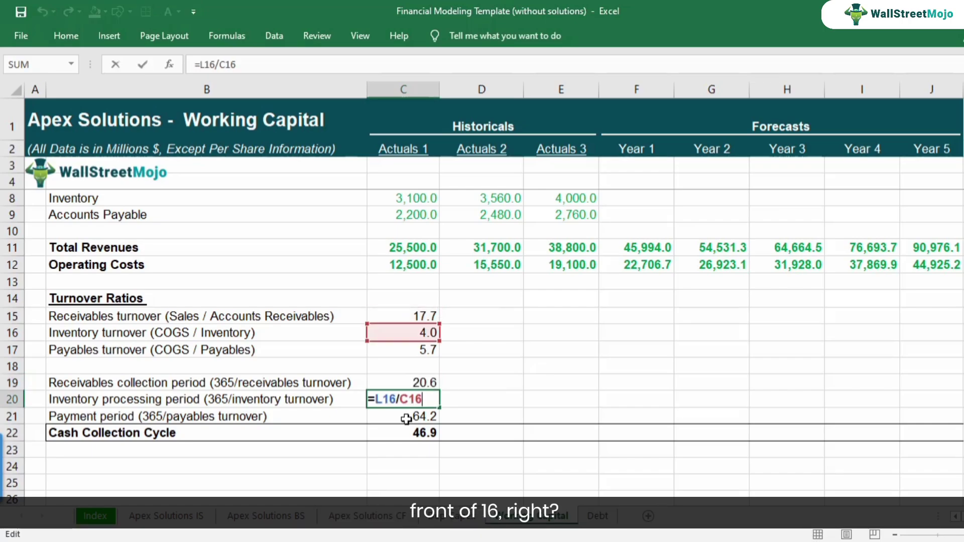
key("Left")
key("Left")
key("F4")
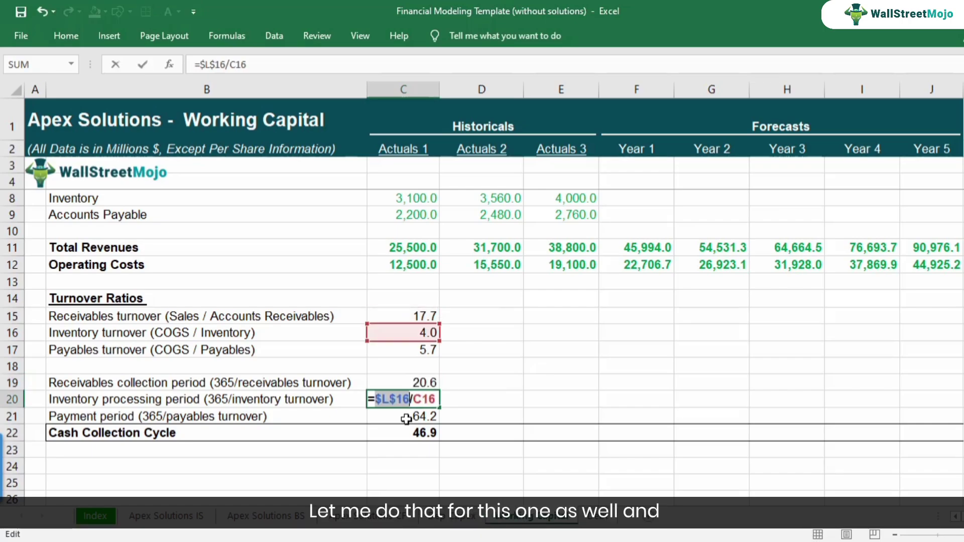
key("Return")
key("F2")
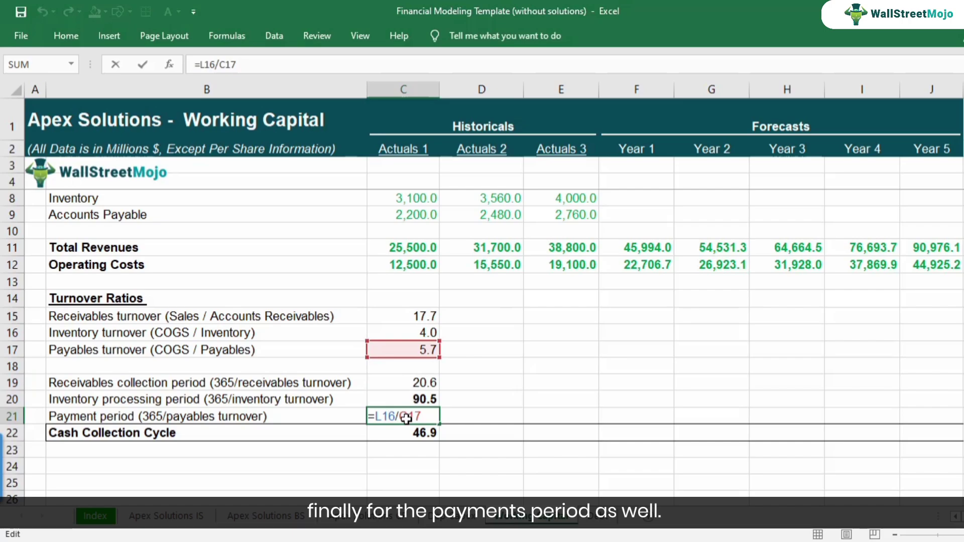
key("F4")
key("Return")
Copy the Actuals 1 formulas in C15:C22 into the Actuals 2 and Actuals 3 columns
key("Up")
key("Up")
key("Up")
key("Up")
key("Up")
key("Up")
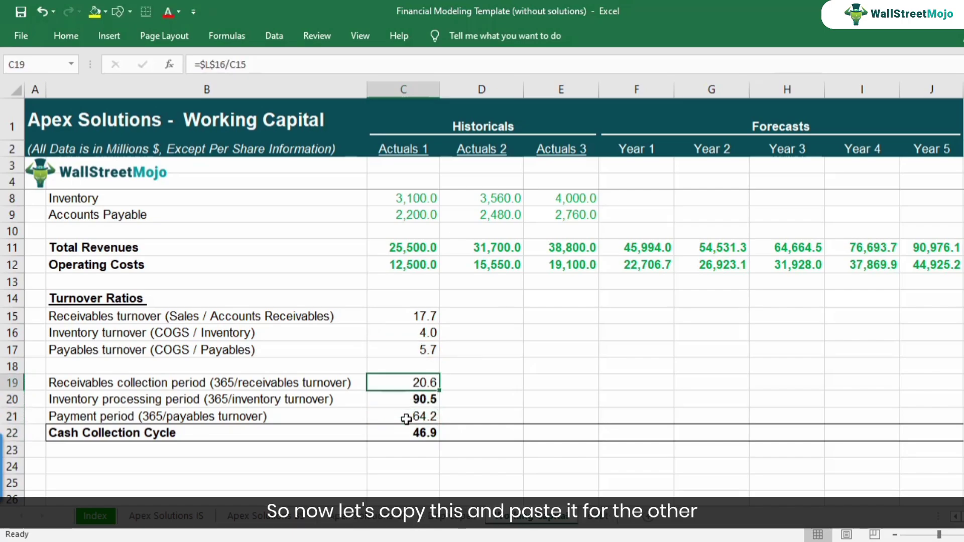
key("Up")
key("shift+Down")
key("shift+Down")
key("shift+Down")
key("shift+Down")
key("shift+Down")
key("shift+Down")
key("shift+Down")
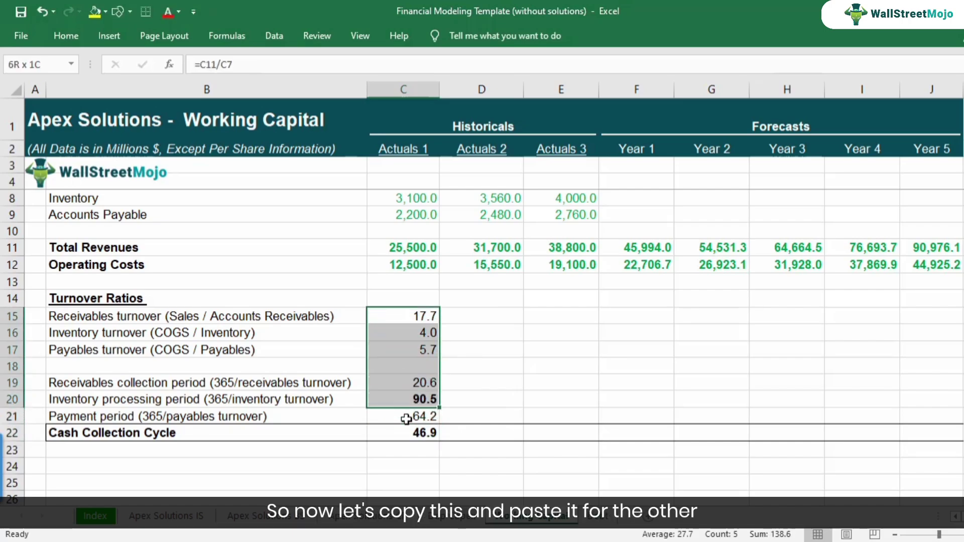
key("ctrl+c")
key("Right")
key("ctrl+v")
key("Right")
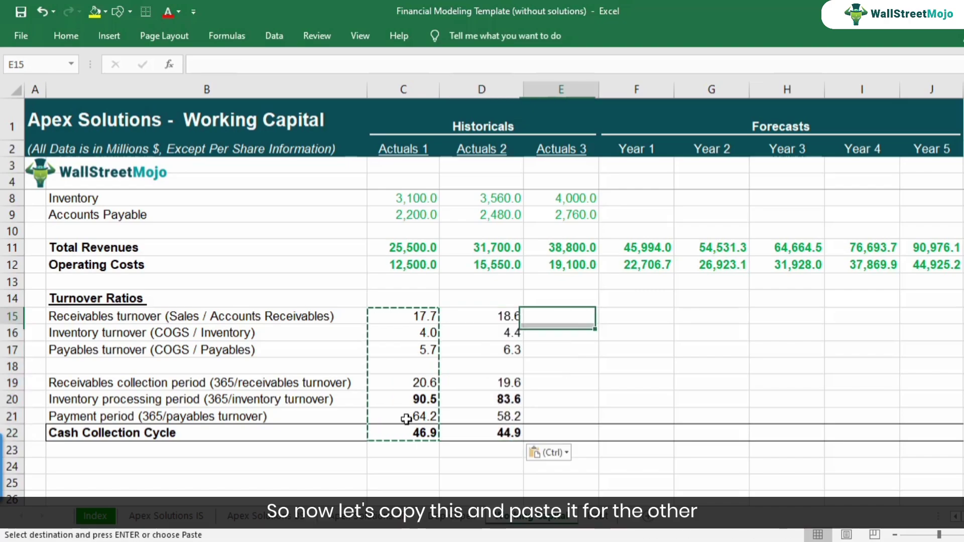
key("ctrl+v")
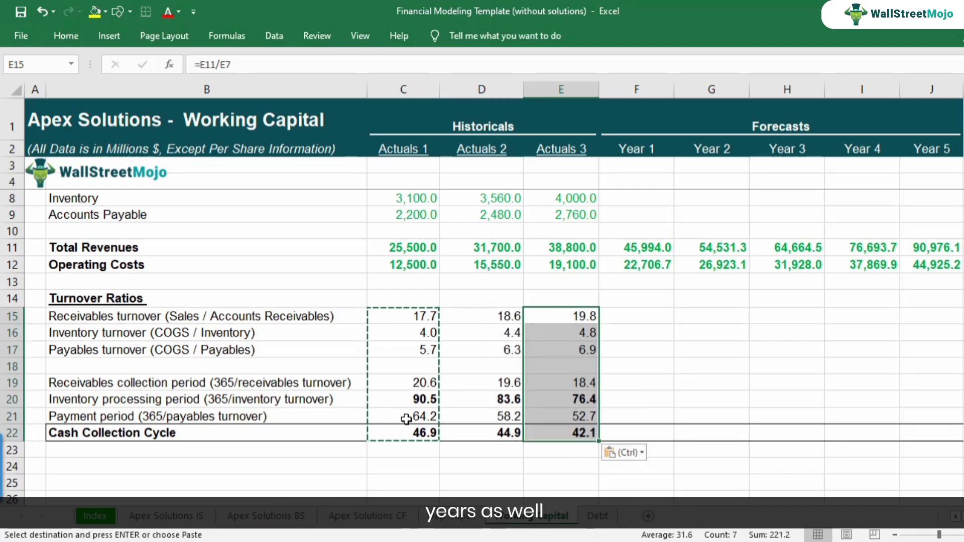
Check the pasted period formulas and the 44.9 and 42.1-day cash collection cycles
key("Left")
key("Left")
key("Right")
key("Right")
key("Down")
key("Down")
key("Down")
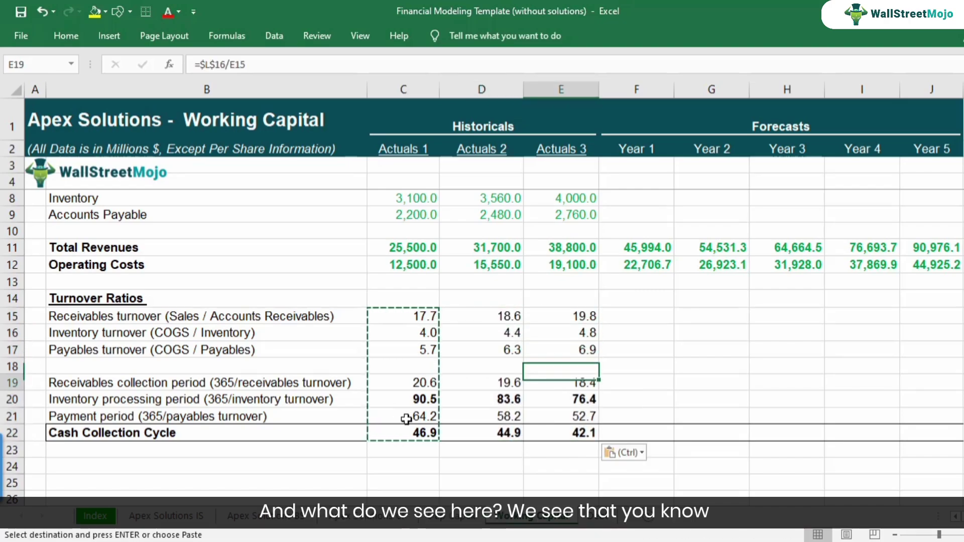
key("Down")
key("Down")
key("Left")
key("Escape")
key("Up")
key("F2")
key("Return")
key("F2")
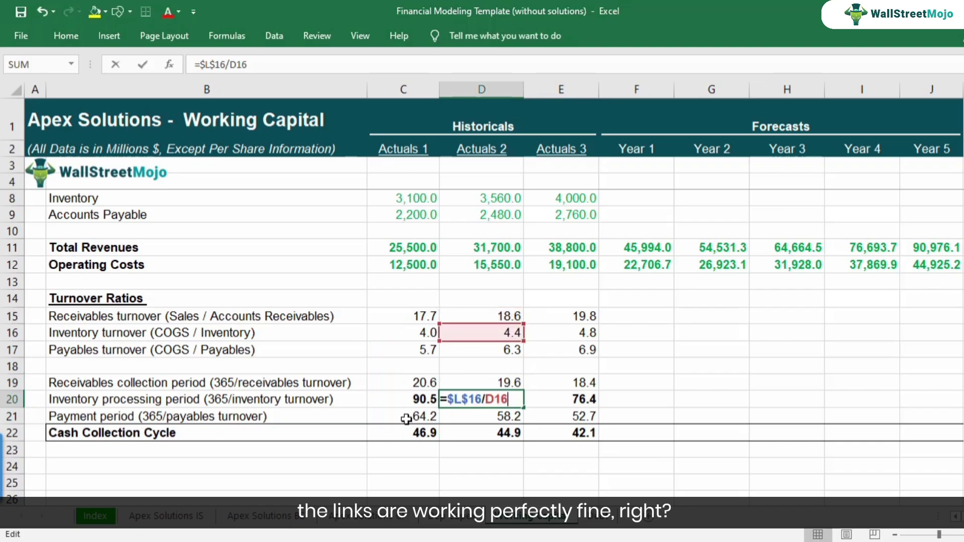
key("Escape")
key("Down")
key("F2")
key("Escape")
key("Left")
key("Down")
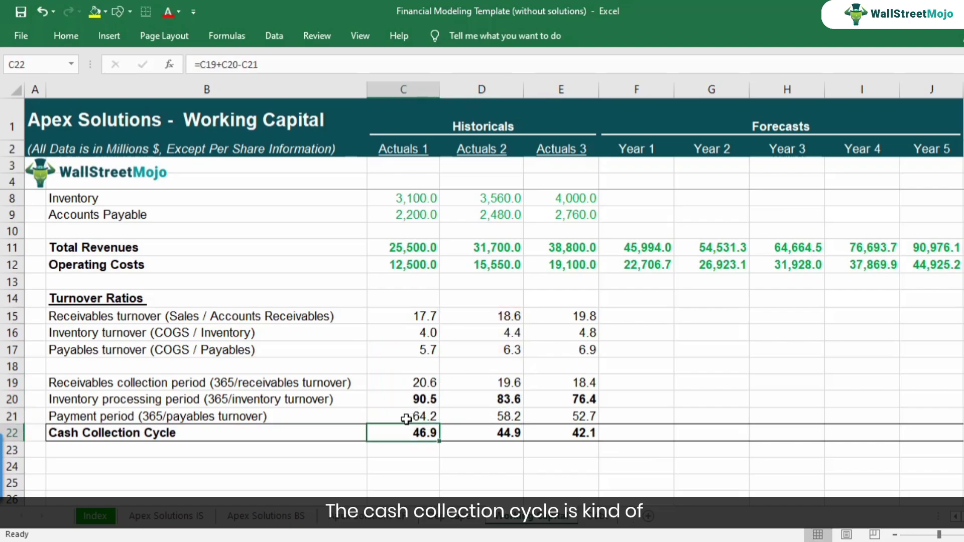
key("F2")
key("Escape")
key("Right")
key("Right")
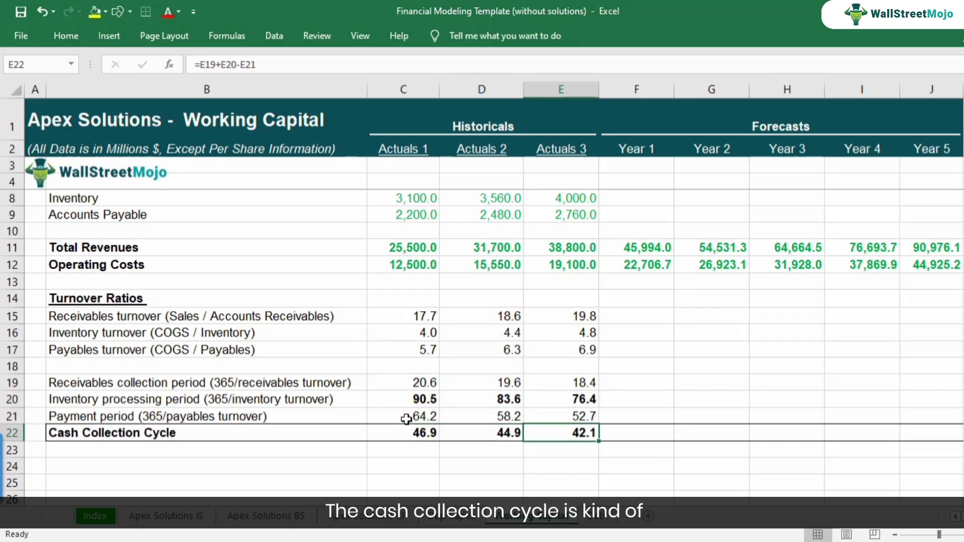
key("Left")
key("Left")
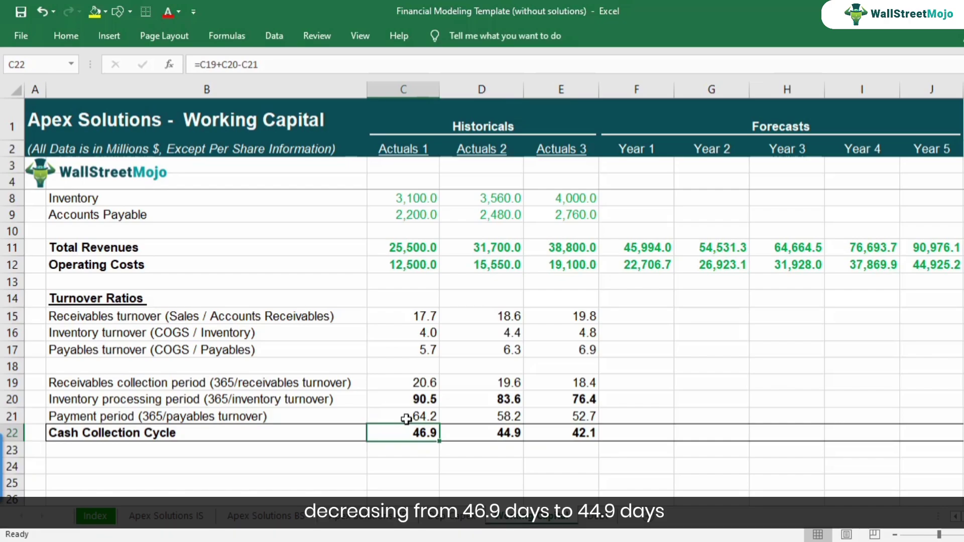
key("Right")
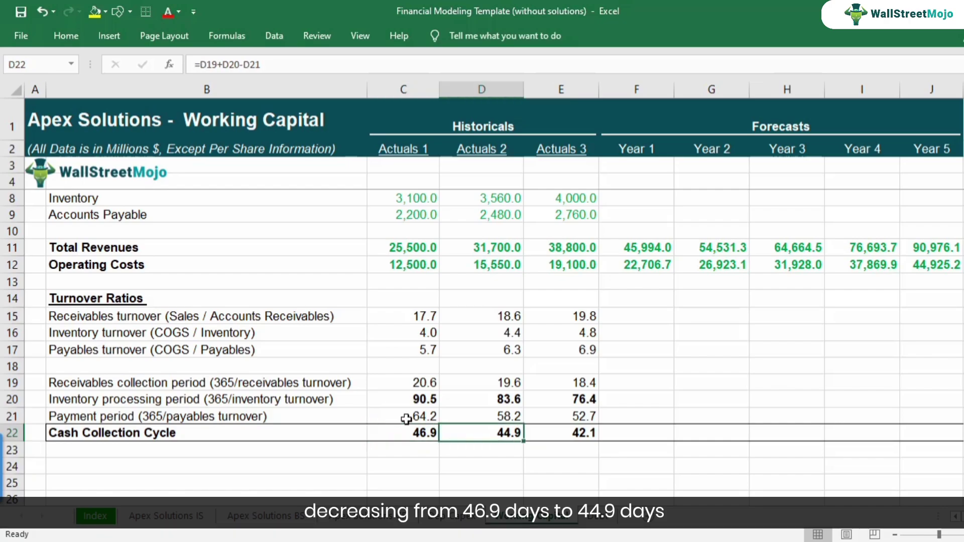
key("Right")
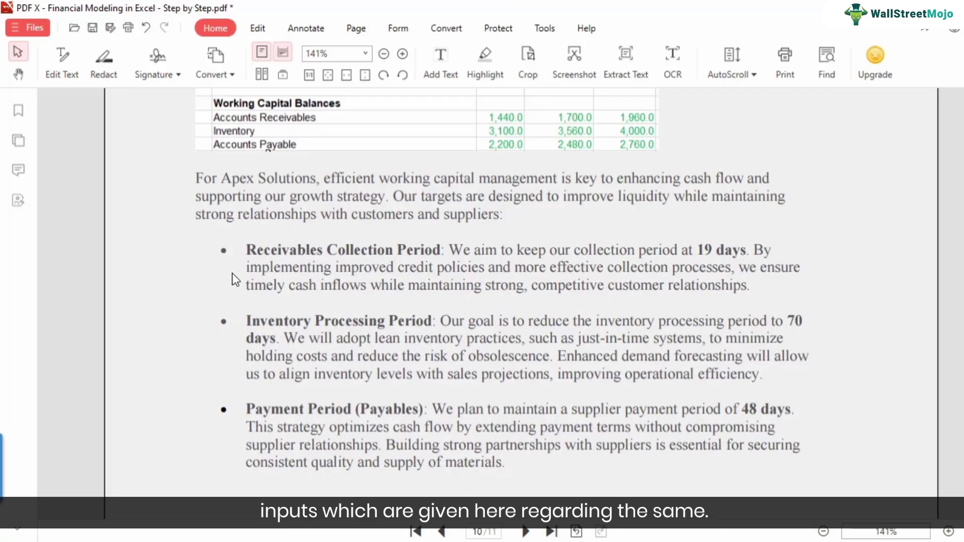
Scroll the PDF to the collection, inventory and payment period targets
scroll(236, 280, "up", 4)
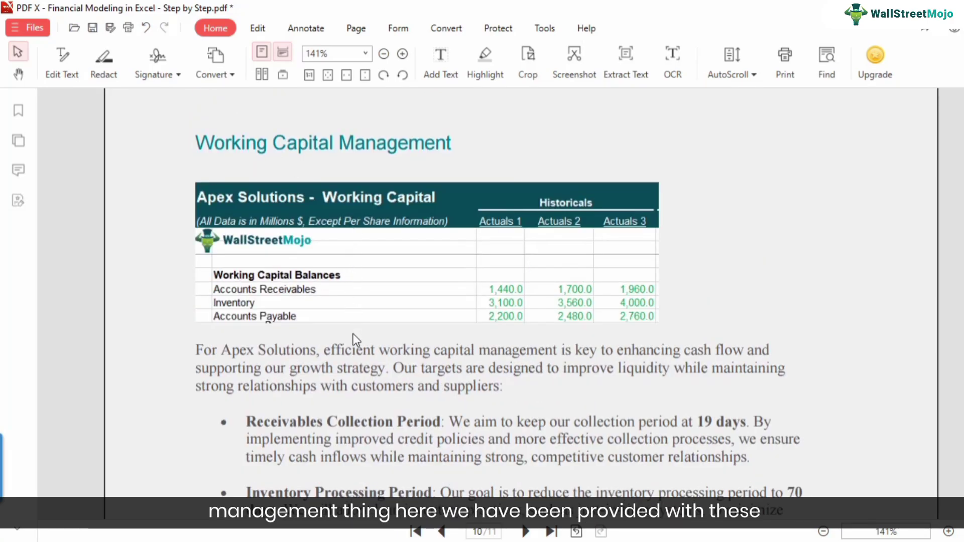
scroll(352, 352, "down", 3)
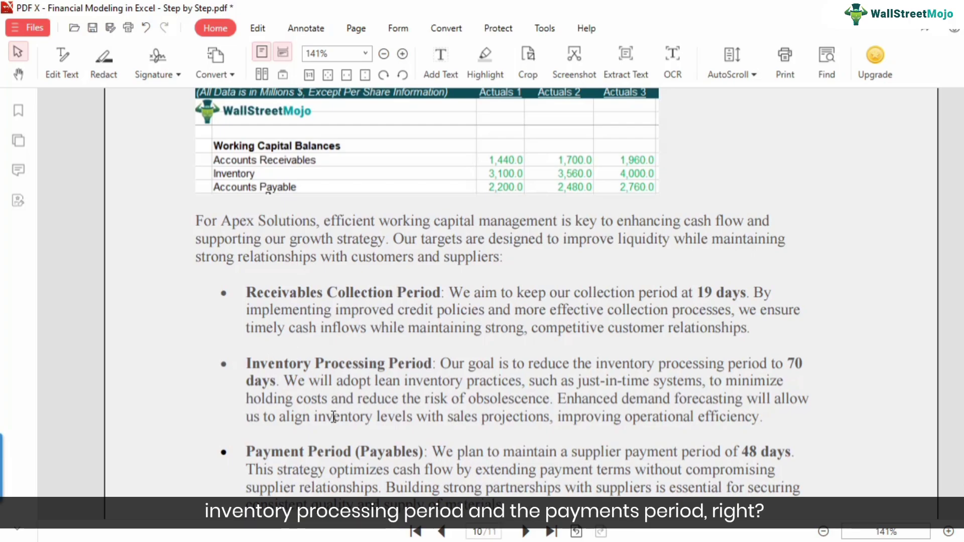
scroll(334, 417, "down", 1)
scroll(466, 338, "up", 1)
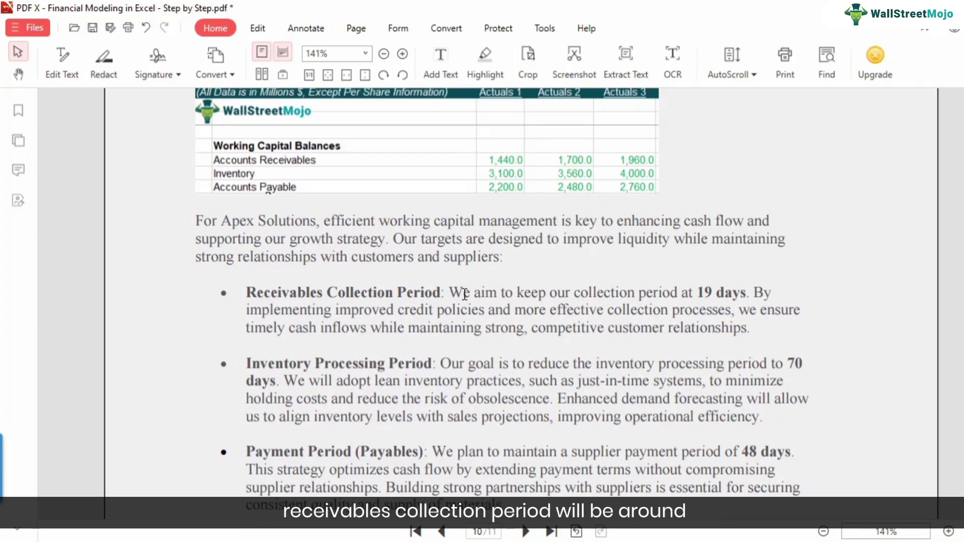
Highlight the 19 days, 70 days and 48 days targets in yellow
left_click_drag(701, 293, 747, 294)
left_click(822, 343)
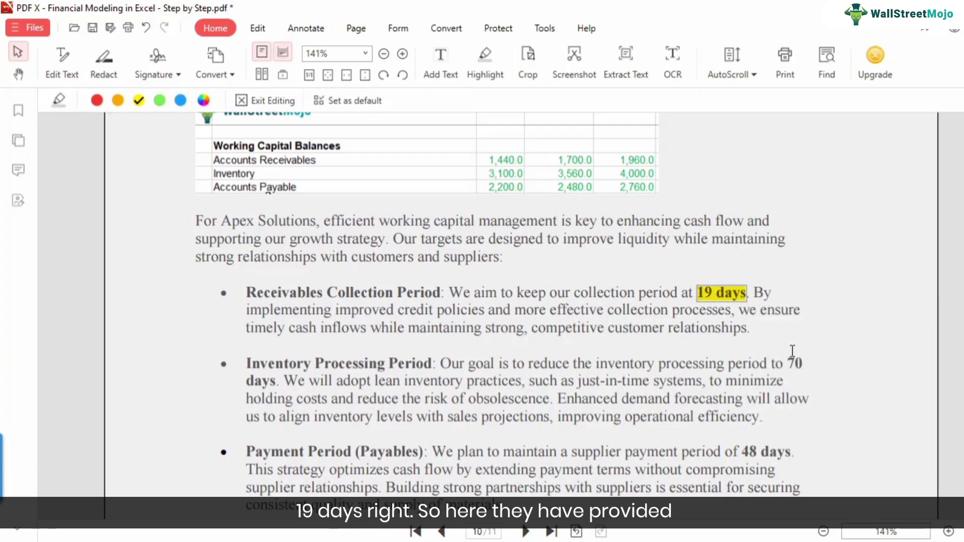
left_click_drag(788, 362, 279, 386)
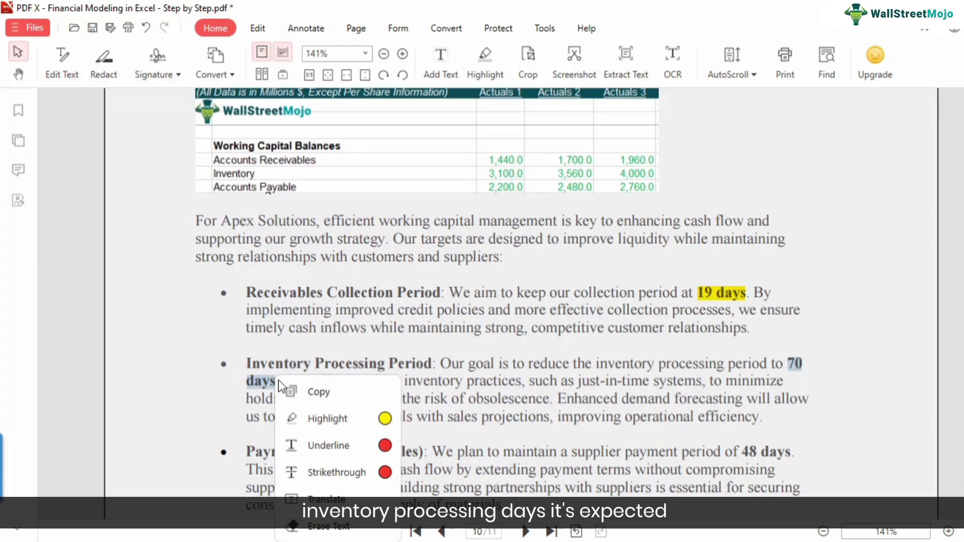
left_click(385, 418)
left_click(410, 391)
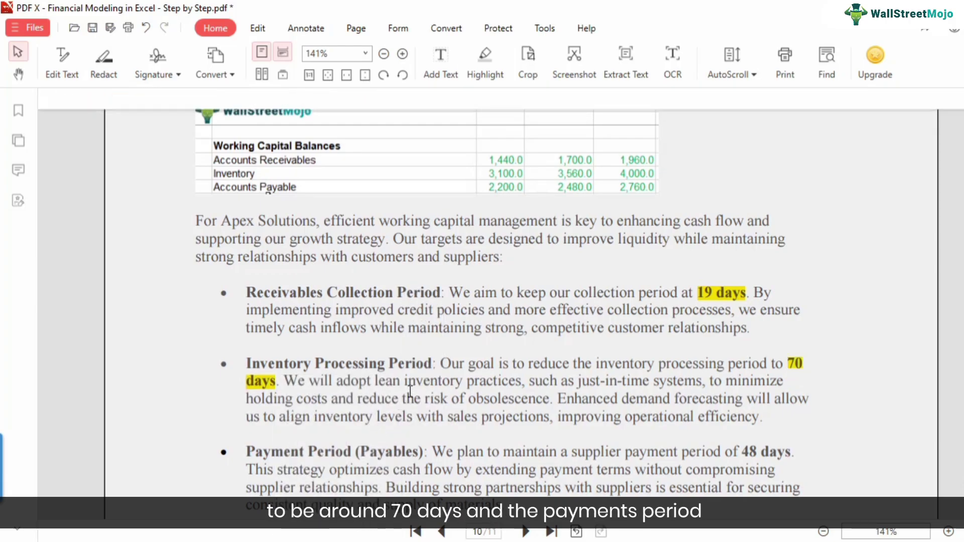
scroll(476, 395, "down", 1)
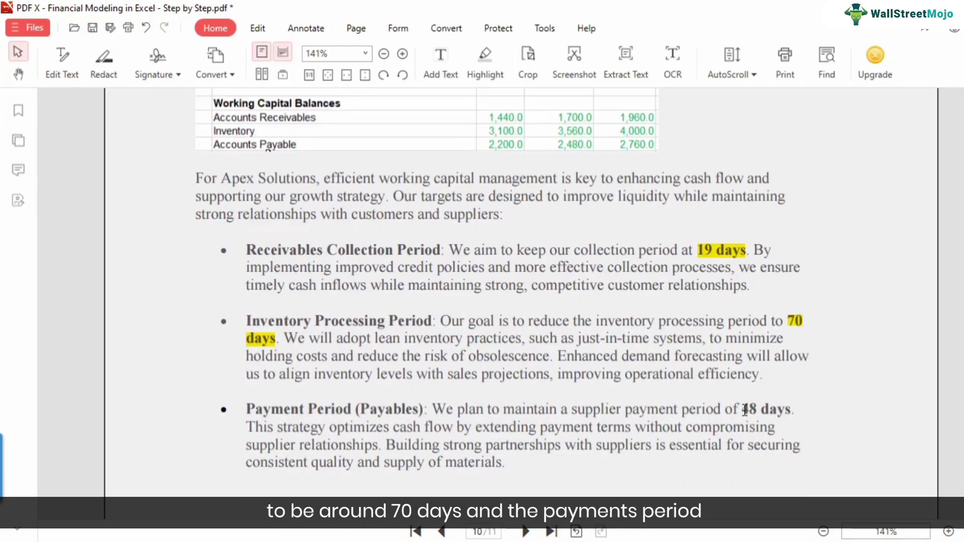
left_click_drag(746, 410, 797, 411)
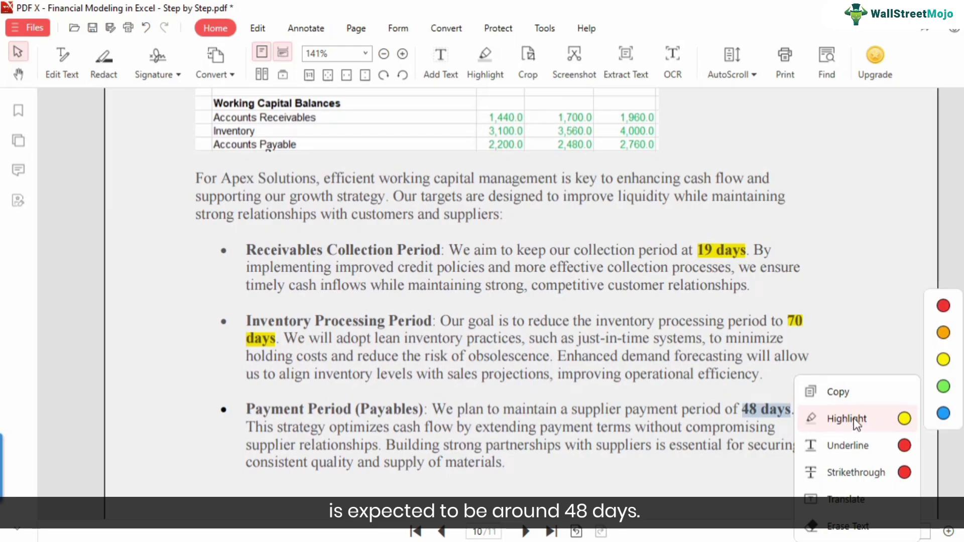
left_click(856, 421)
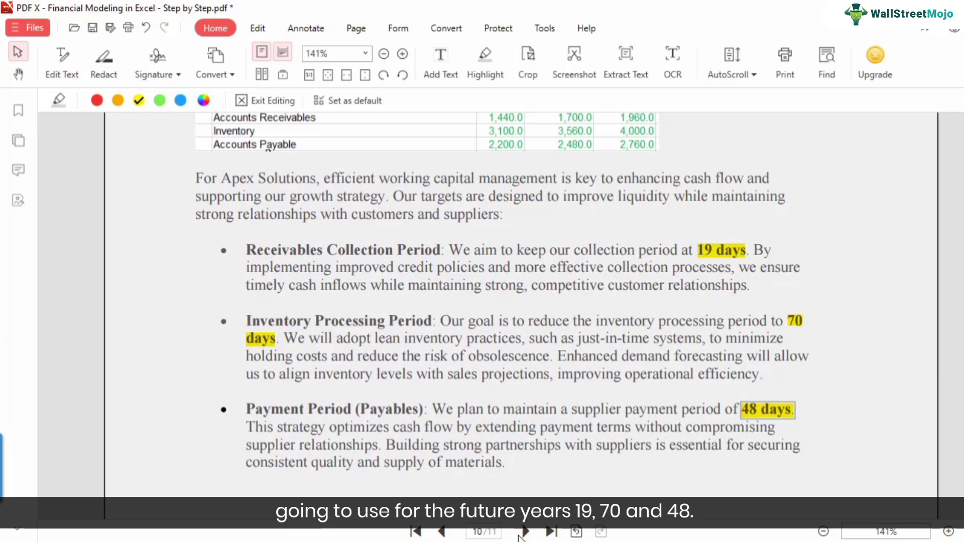
Enter Year 1 periods of 19, 70 and 48 days in F19:F21
mouse_move(520, 537)
left_click(565, 478)
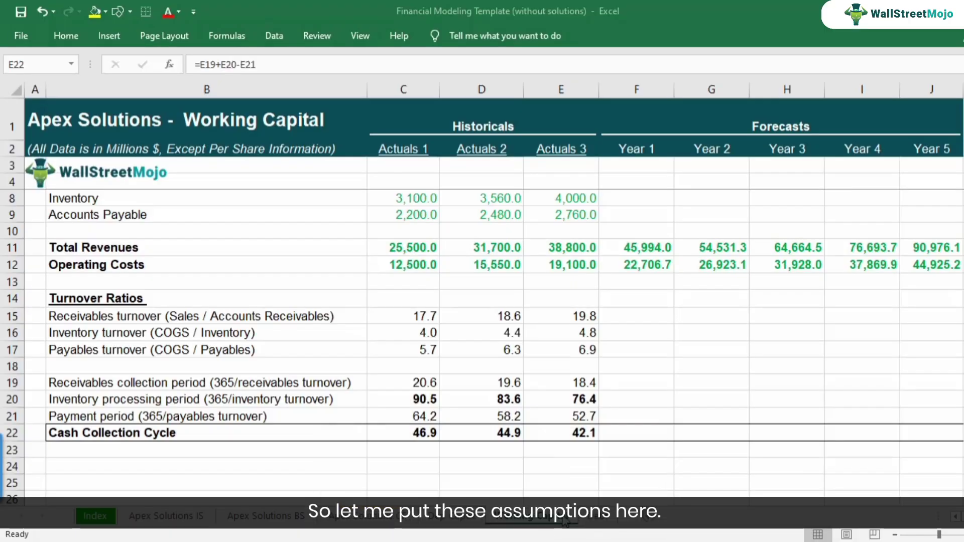
left_click(625, 383)
type("19")
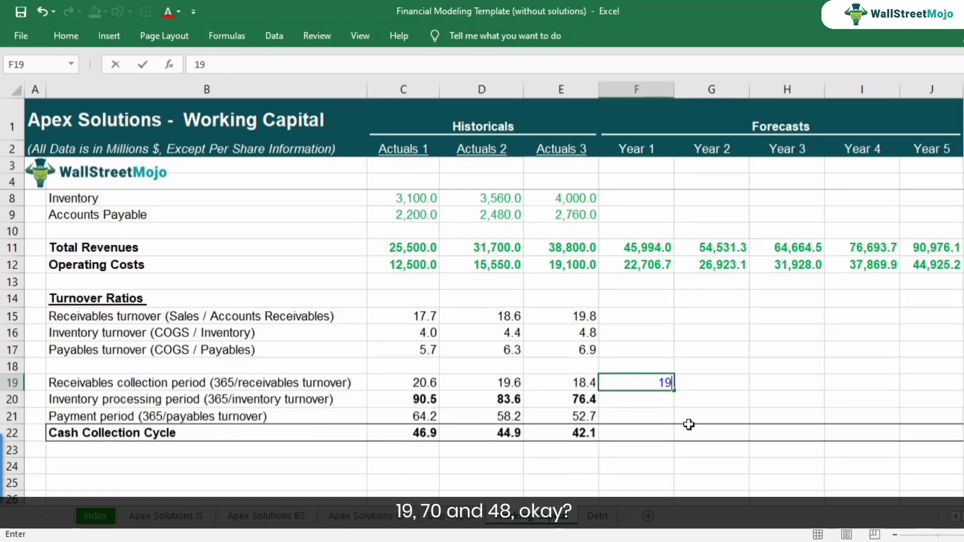
key("Return")
type("70")
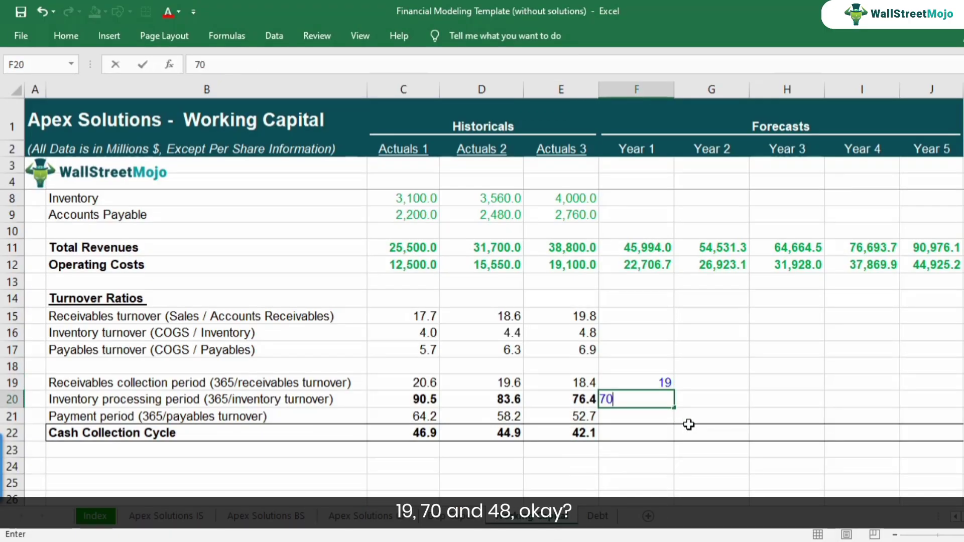
key("Return")
type("48")
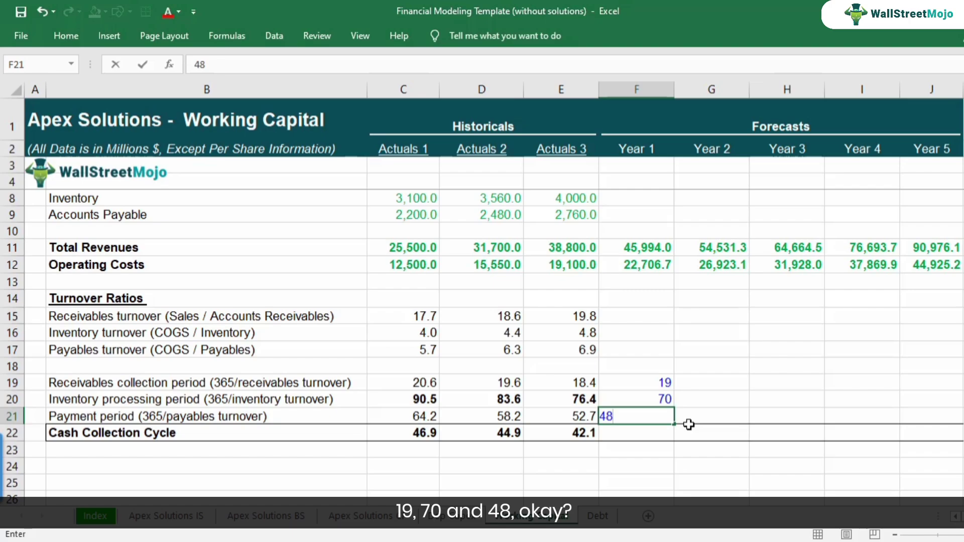
key("Return")
Copy E22's cash collection cycle formula into F22 as =F19+F20-F21
key("Left")
key("F2")
key("ctrl+c")
key("Right")
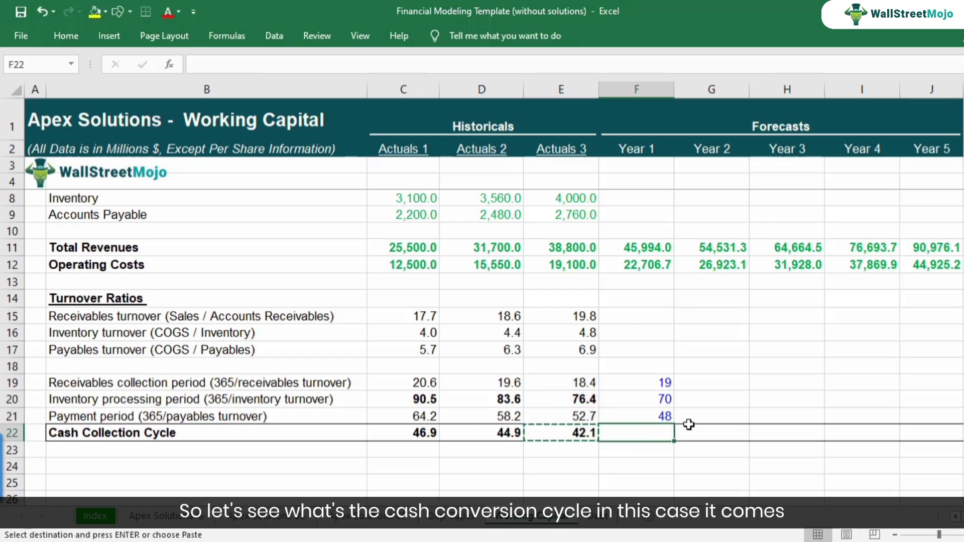
key("ctrl+v")
key("F2")
key("Escape")
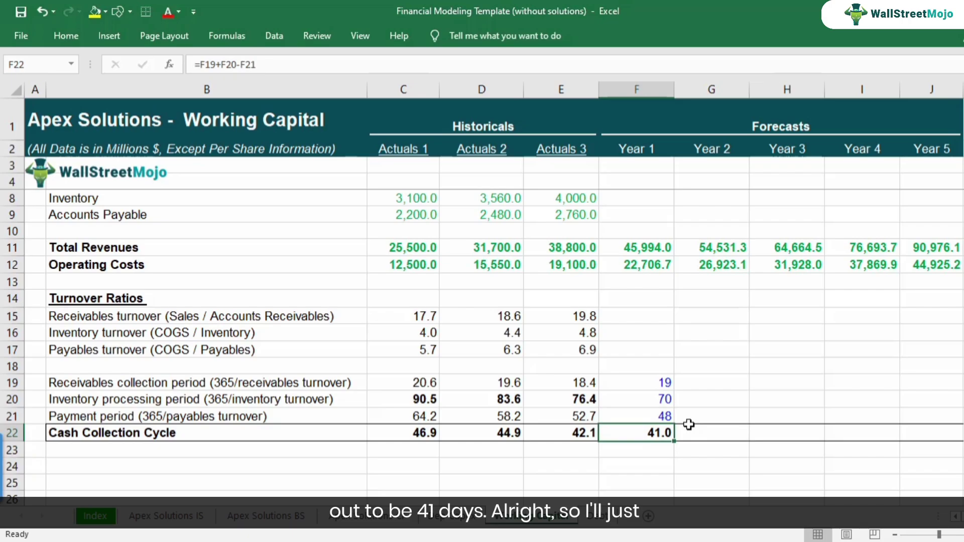
Copy F19:F22 across Years 2–5, each showing a 41.0-day cash collection cycle
key("Up")
key("Up")
key("Up")
key("shift+Down")
key("shift+Down")
key("shift+Down")
key("ctrl+c")
key("shift+Right")
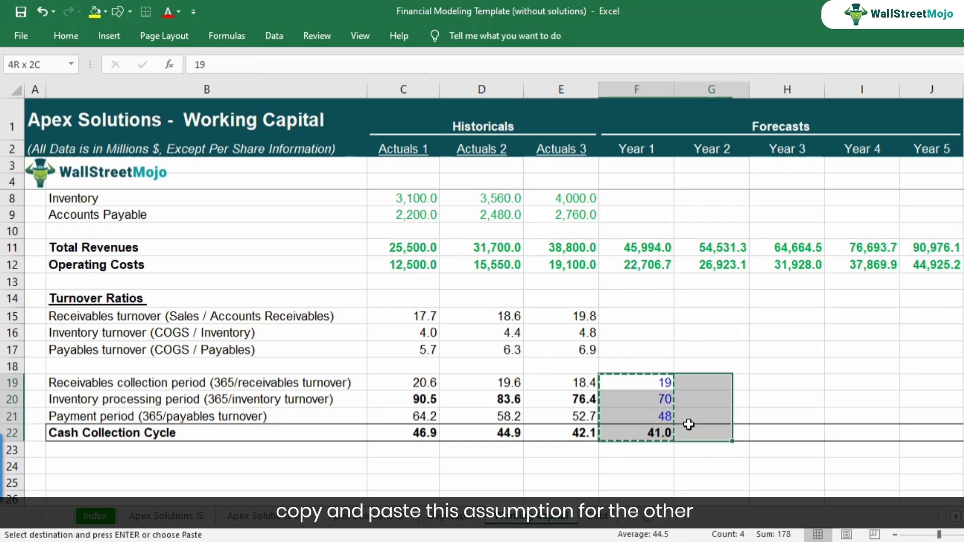
key("shift+Right")
key("shift+Right")
key("shift+Right")
key("ctrl+v")
key("Right")
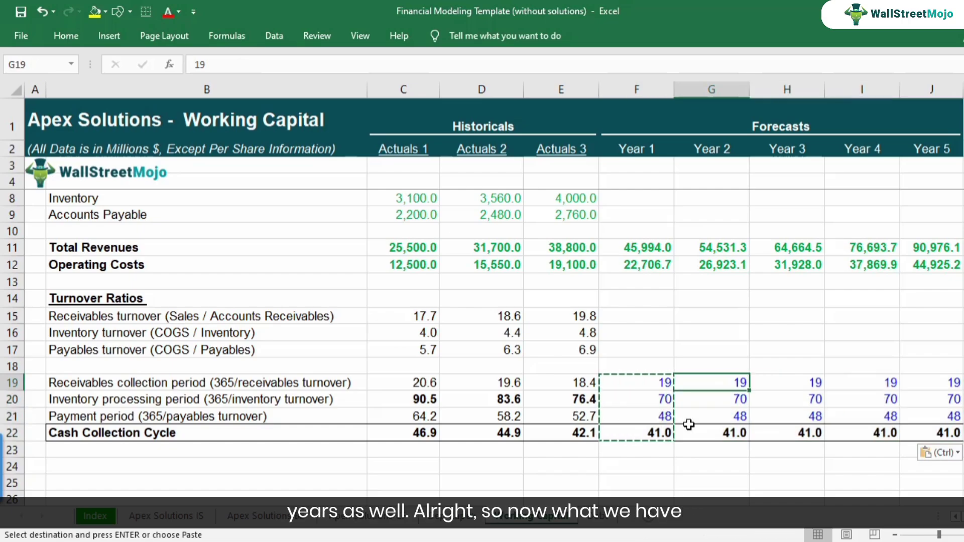
key("Right")
key("Right")
key("Right")
key("Left")
key("Left")
key("Left")
key("Left")
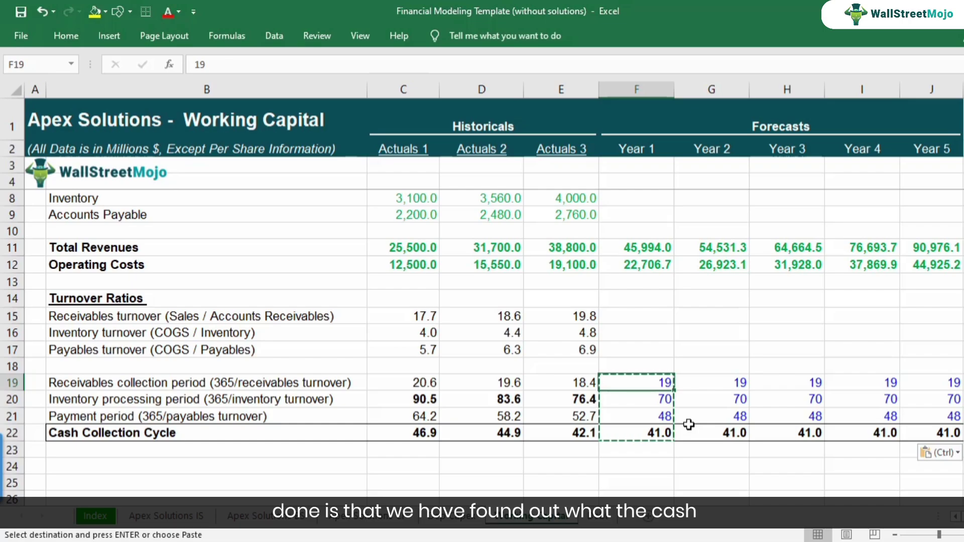
key("Down")
key("Down")
key("Down")
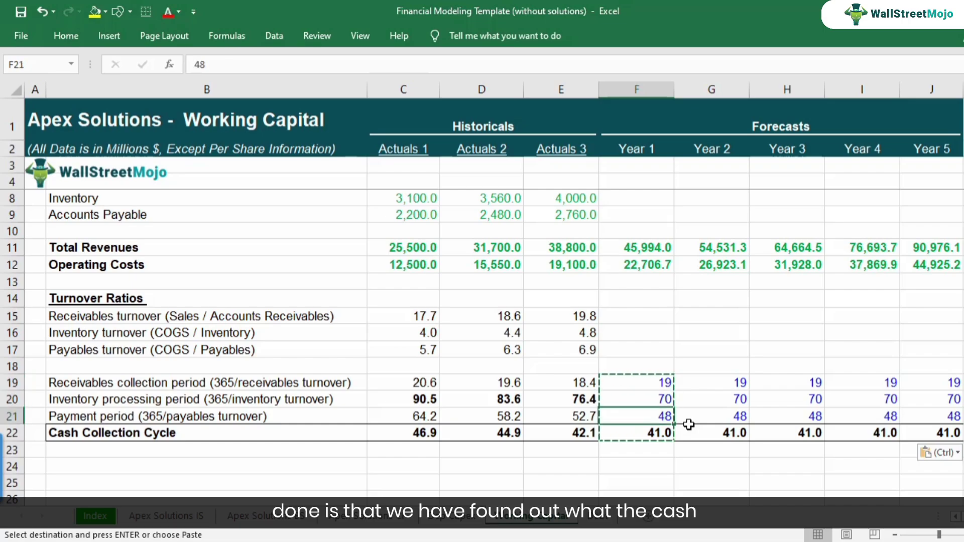
key("Right")
key("Right")
key("Right")
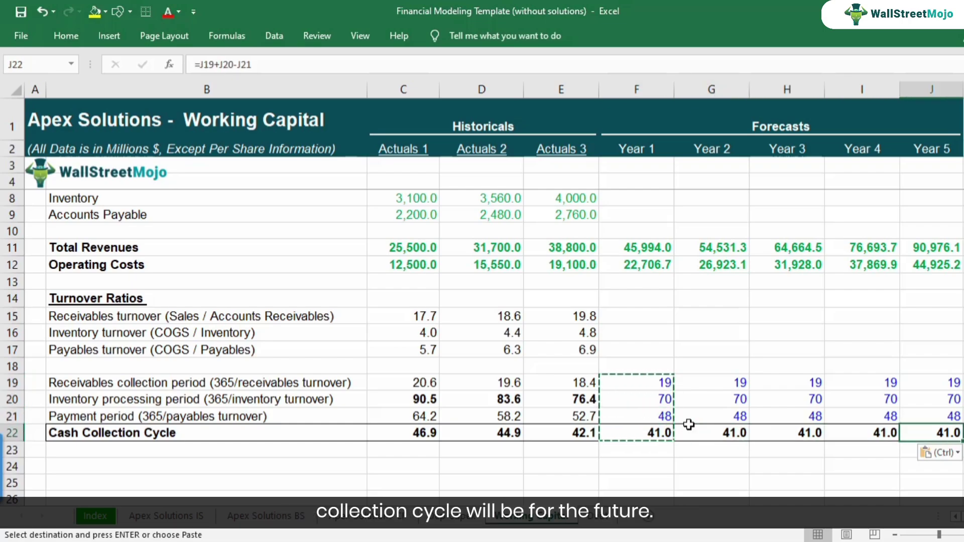
key("Left")
key("Left")
key("Left")
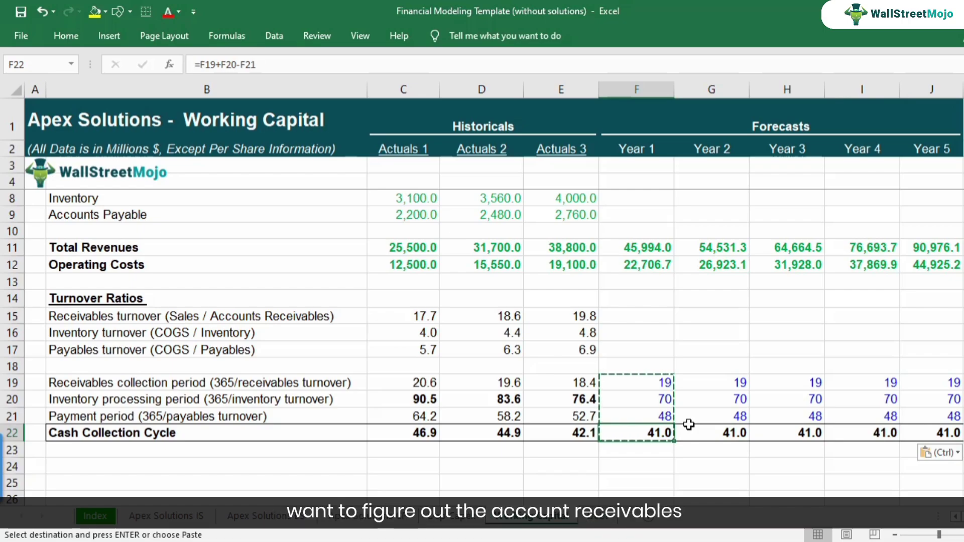
scroll(677, 370, "up", 1)
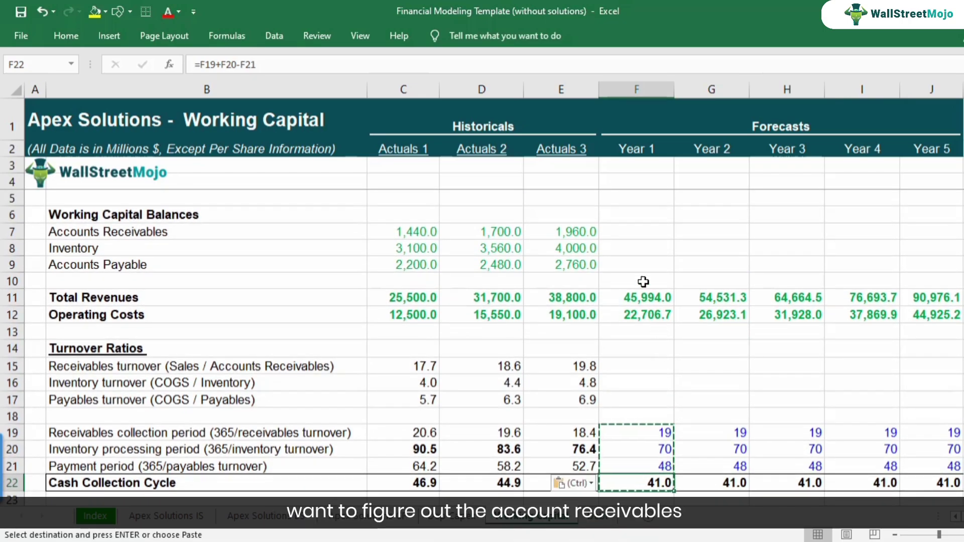
left_click(644, 229)
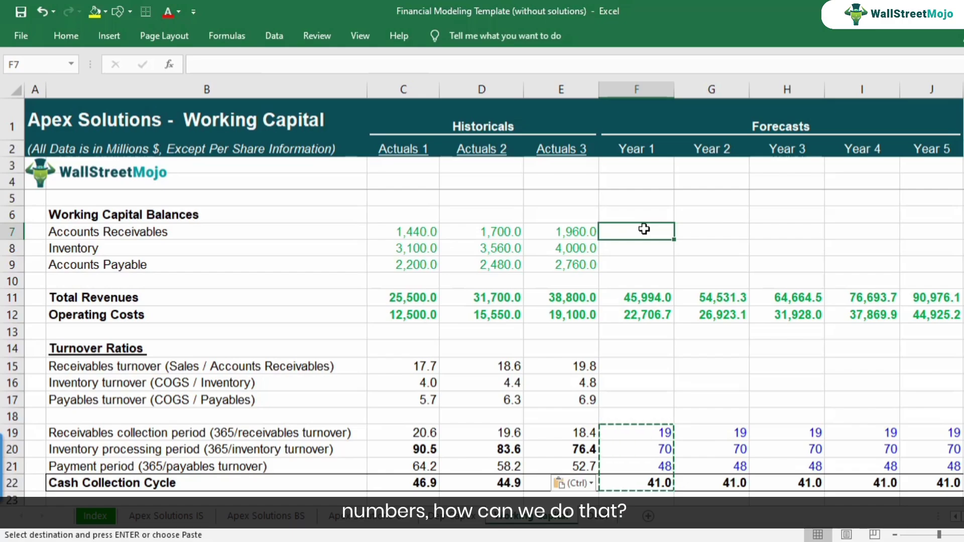
left_click(639, 434)
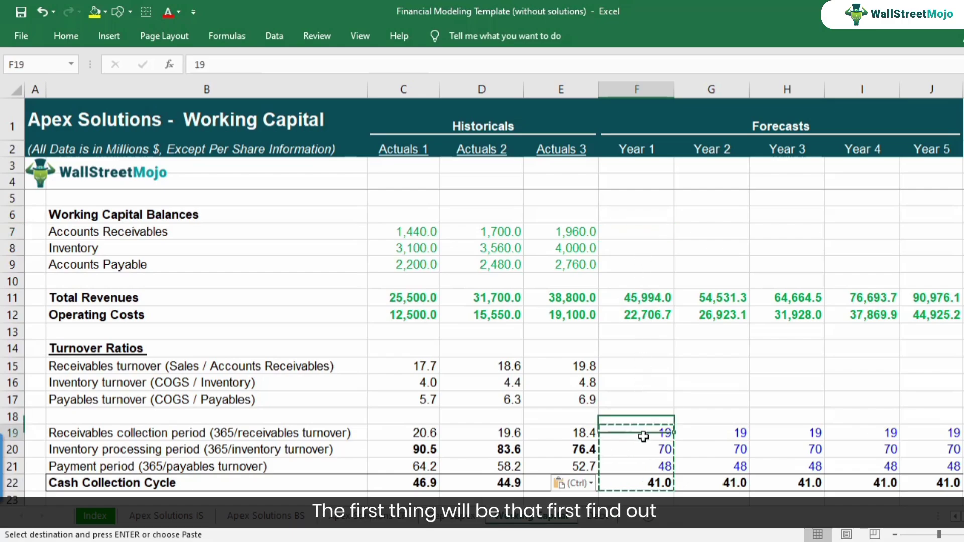
key("Escape")
left_click(637, 363)
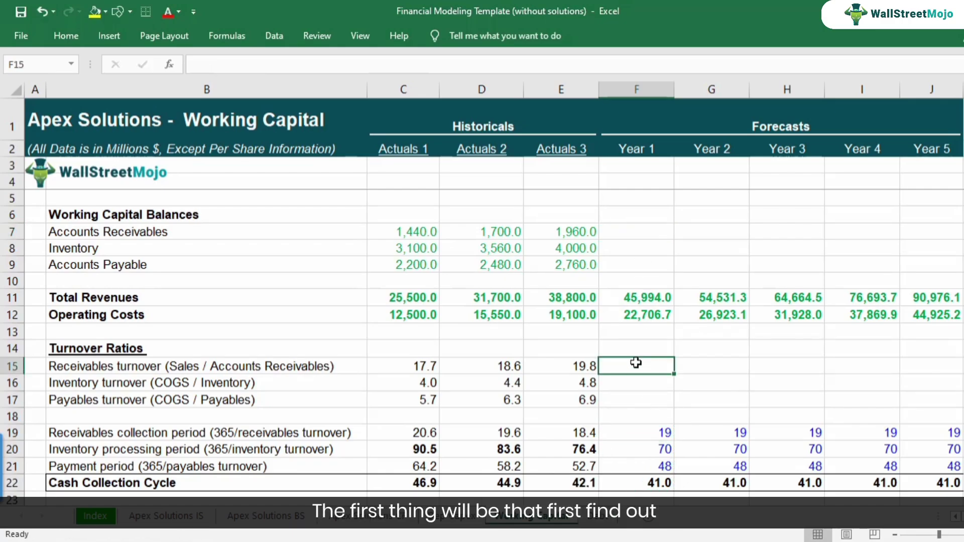
left_click(634, 384)
left_click(631, 402)
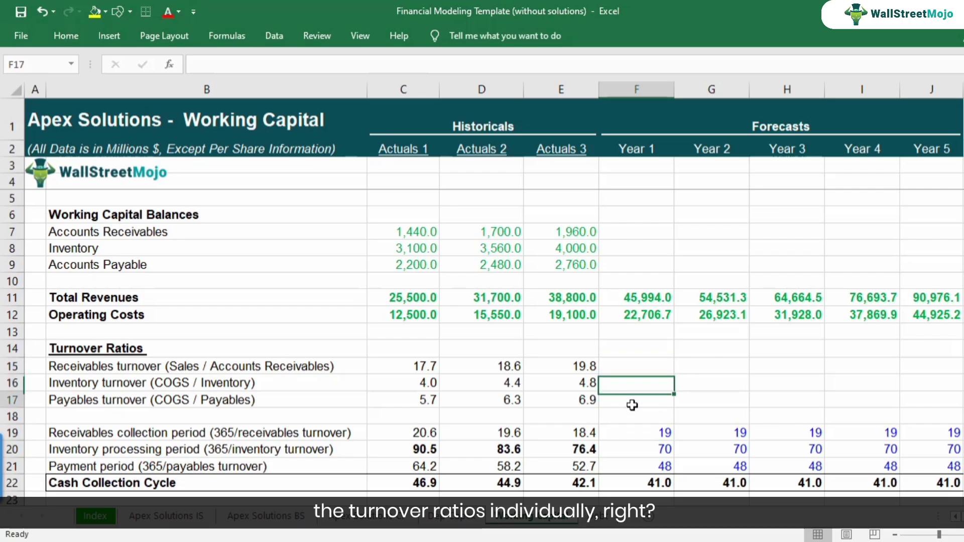
left_click(629, 369)
left_click(632, 385)
left_click(630, 412)
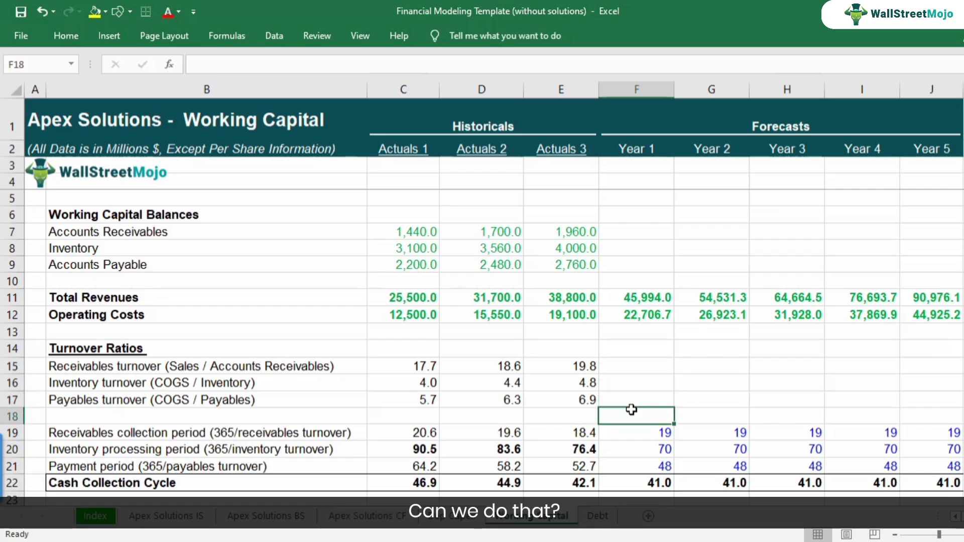
left_click(639, 370)
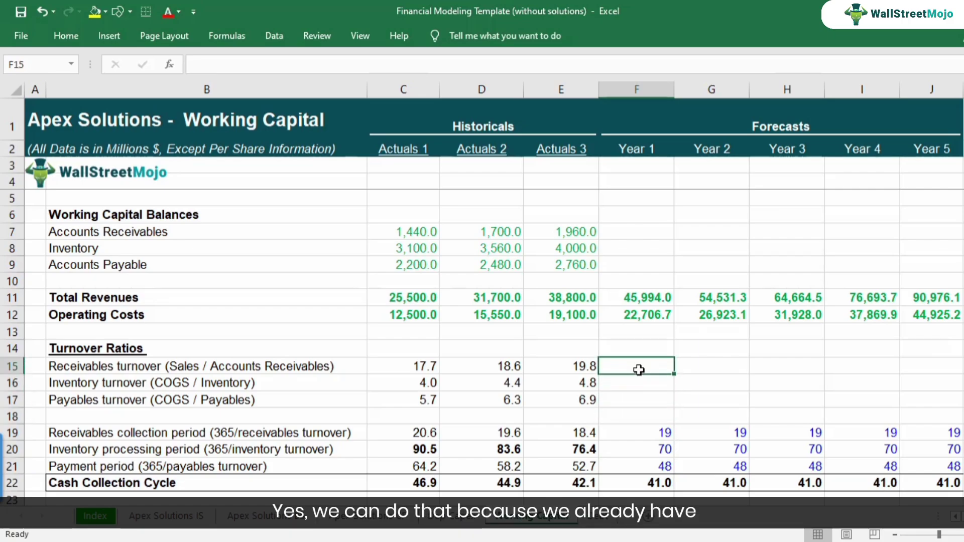
left_click(650, 431)
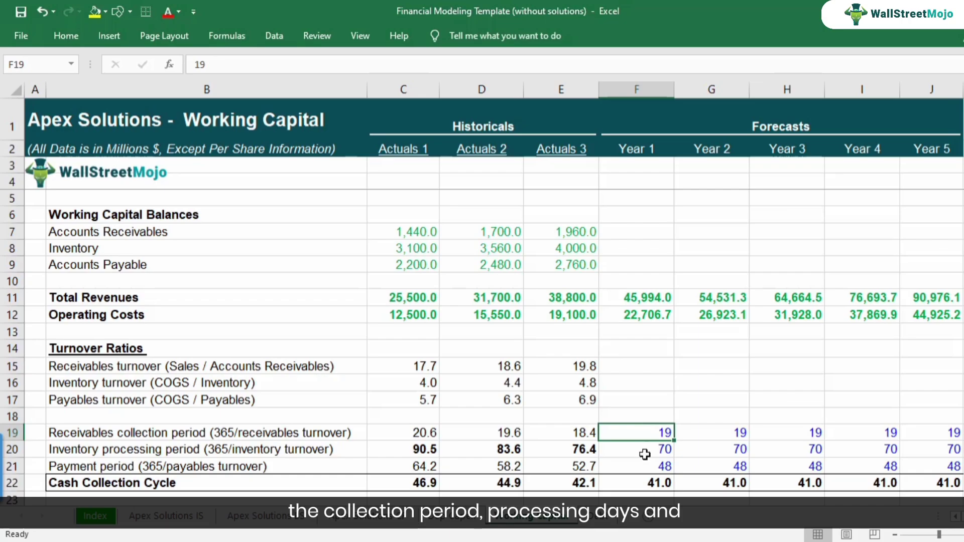
Point out the Year 1 periods (70 and 48 days), then start and abandon an F15 formula
left_click(645, 454)
left_click(647, 470)
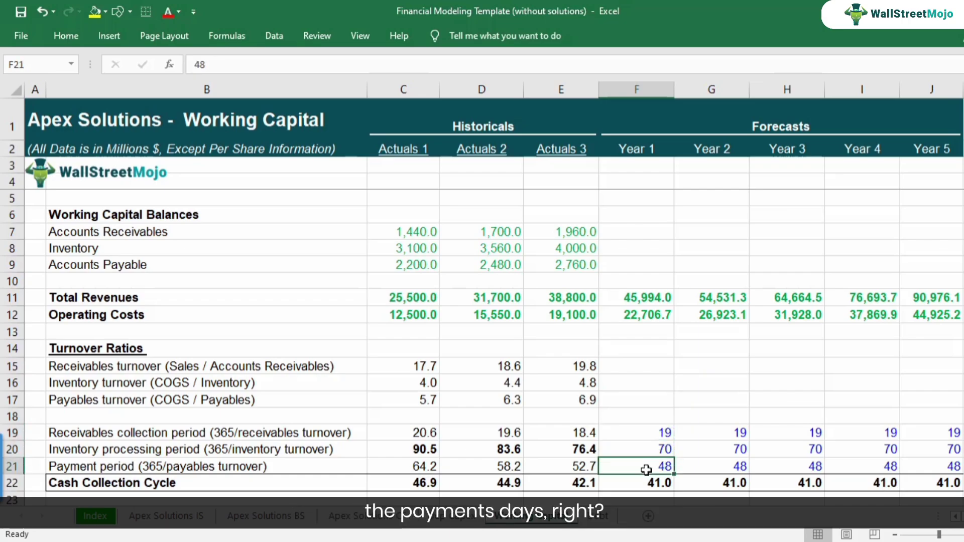
left_click(643, 370)
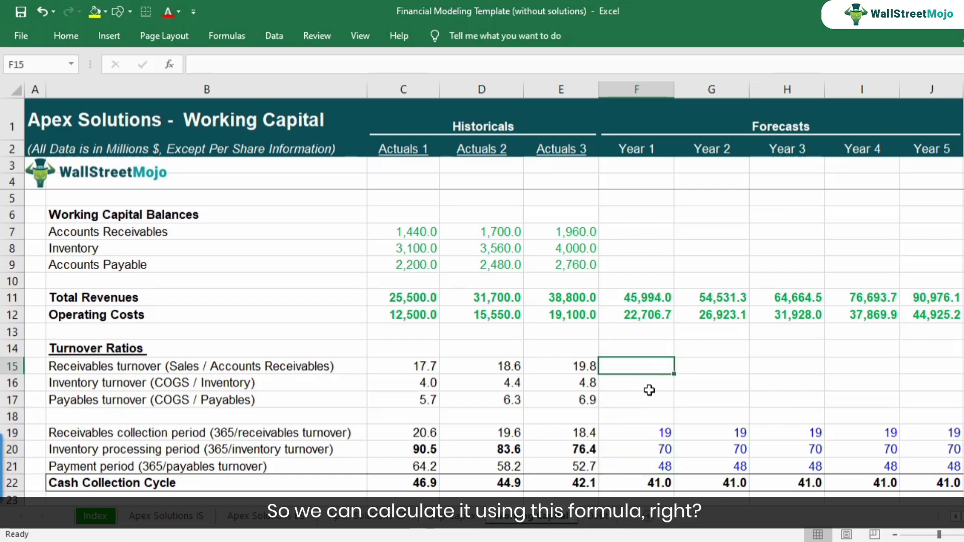
type("=")
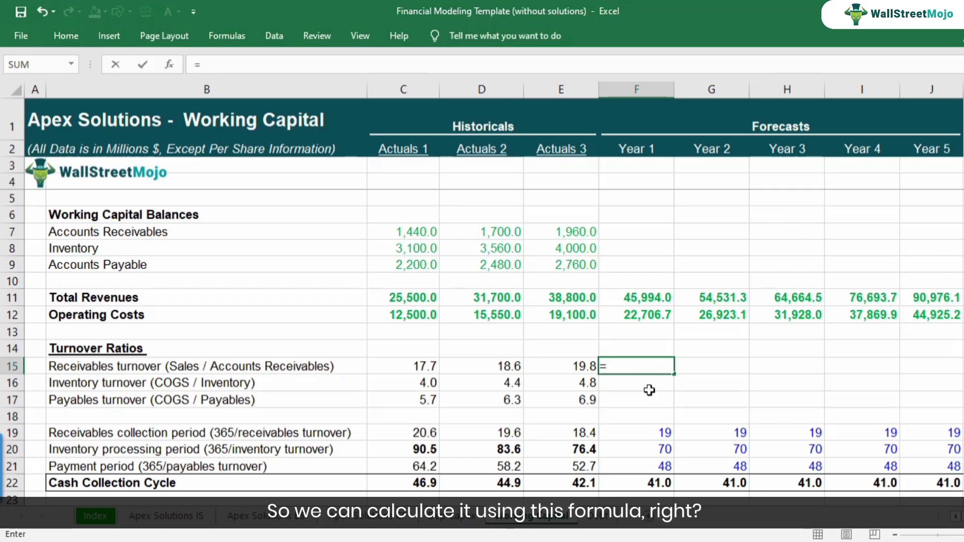
key("Right")
key("Right")
key("Right")
key("Right")
key("Right")
key("Right")
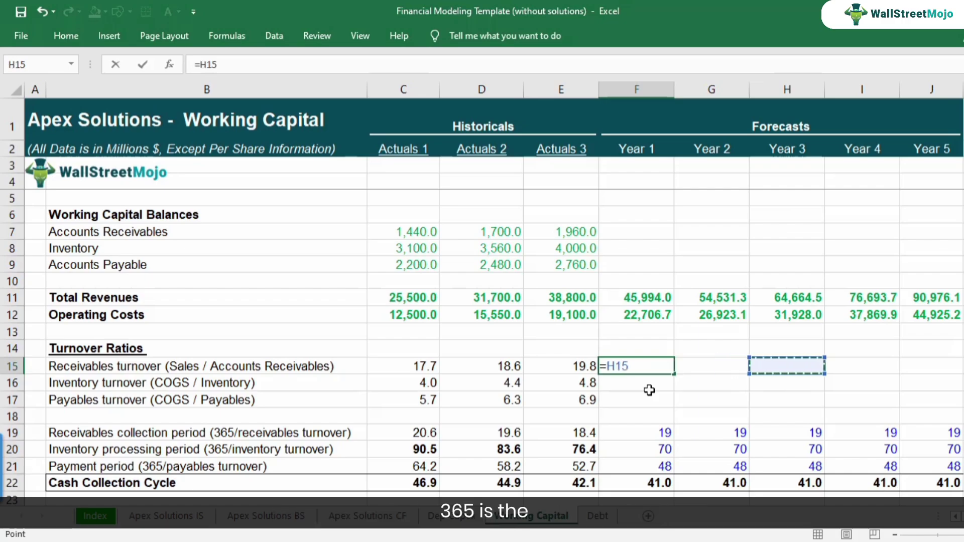
key("Down")
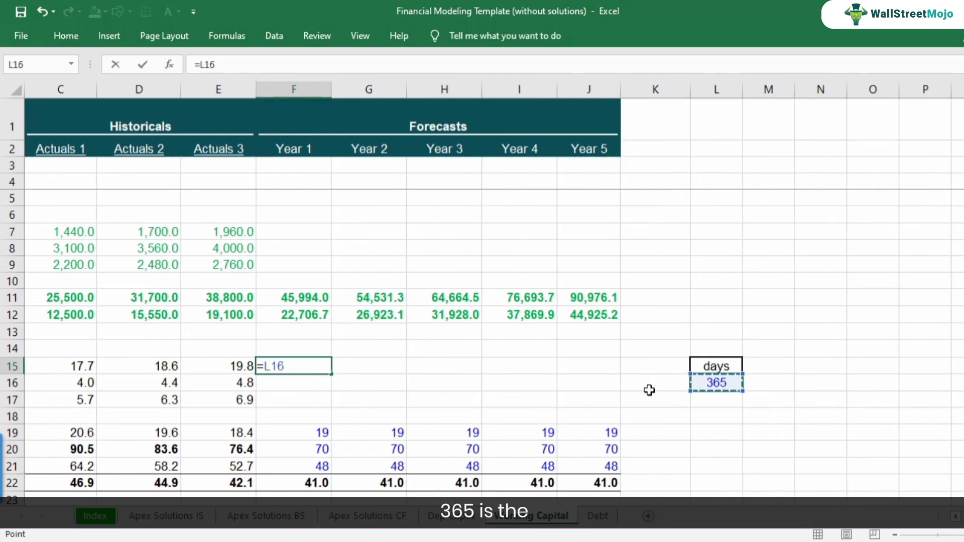
key("F4")
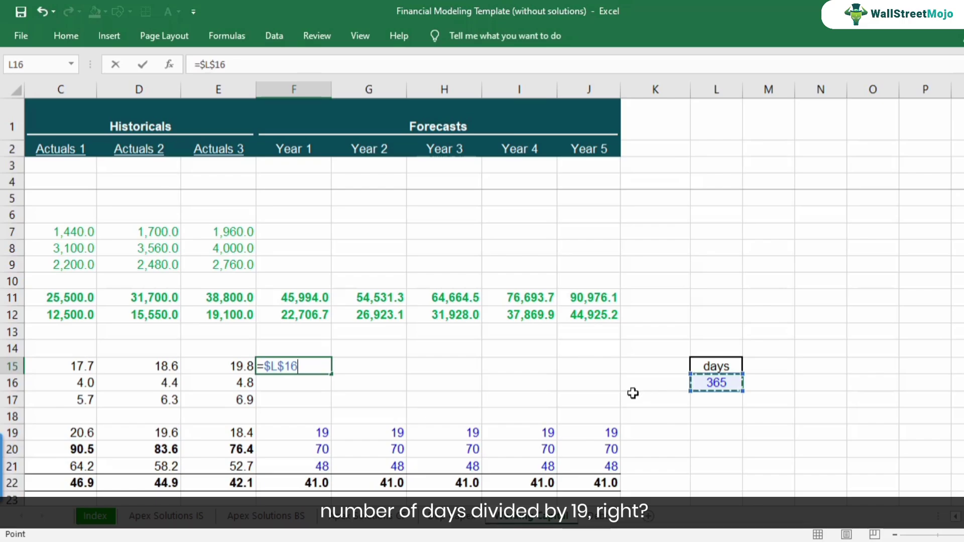
left_click(298, 435)
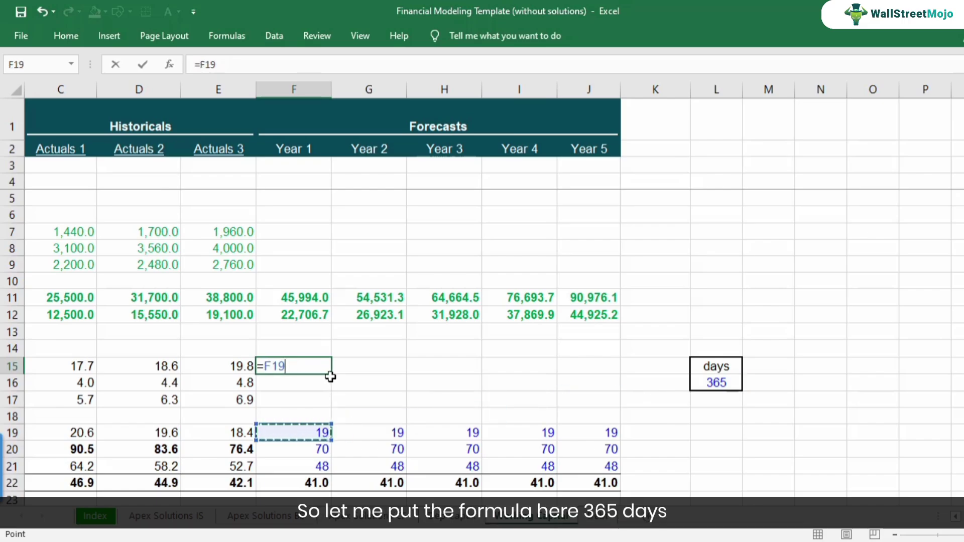
key("Escape")
Enter =$L$16/F19 in F15 for a Year 1 receivables turnover of 19.2 and review it
type("=")
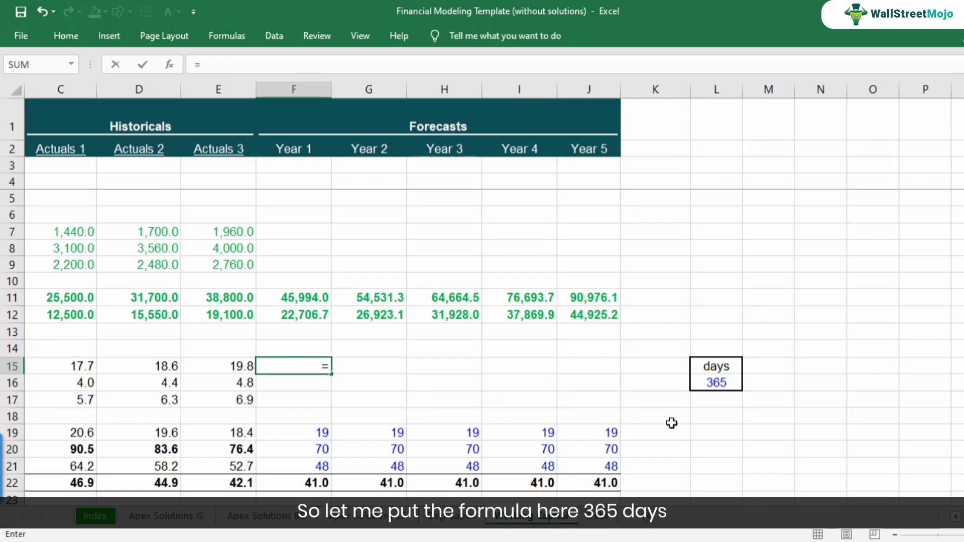
left_click(714, 385)
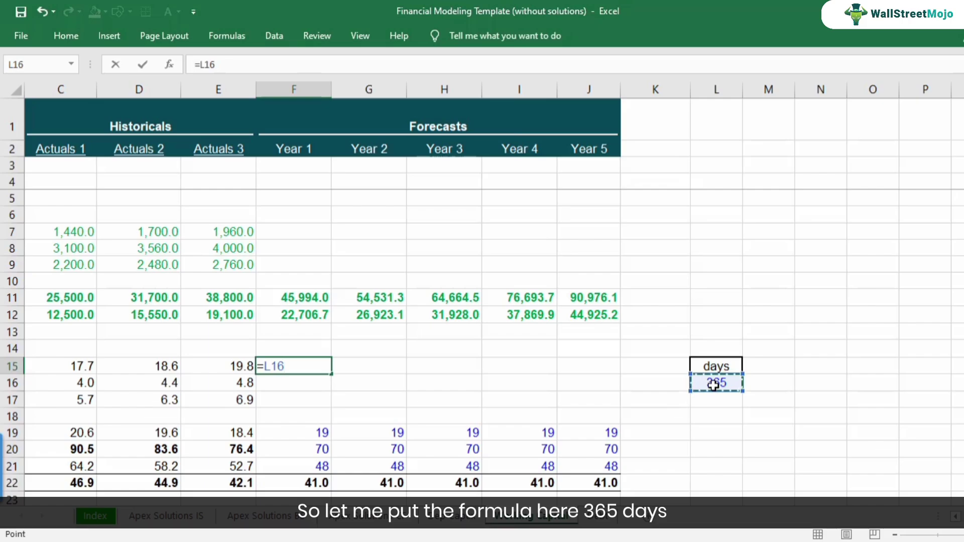
key("F4")
type("/")
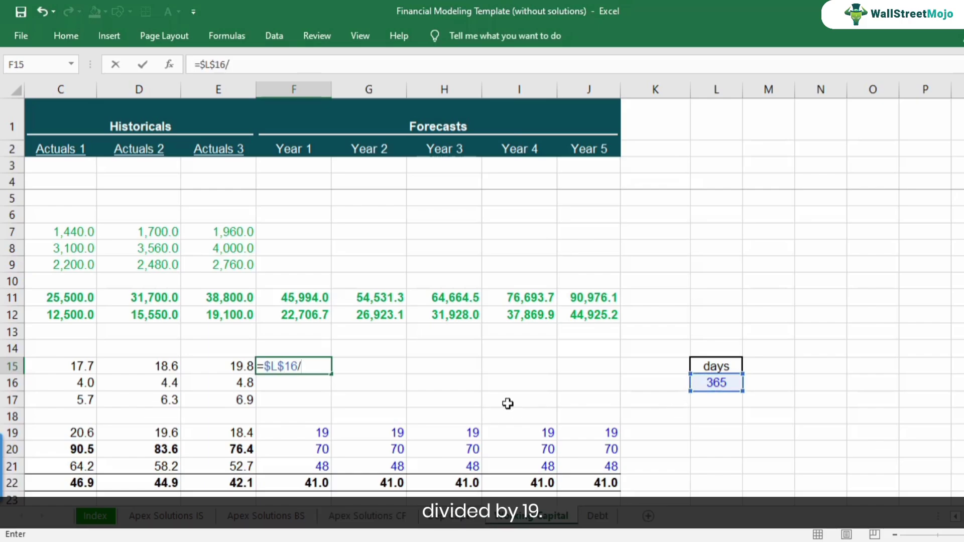
left_click(321, 434)
key("Return")
key("Up")
key("Up")
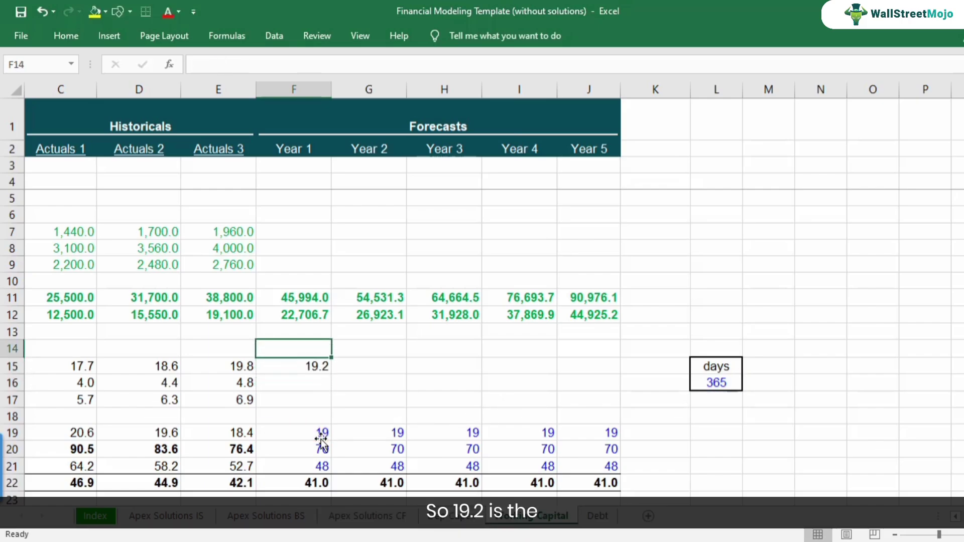
key("Left")
key("Left")
key("Left")
key("Left")
key("Right")
key("Right")
key("Right")
key("Right")
key("Down")
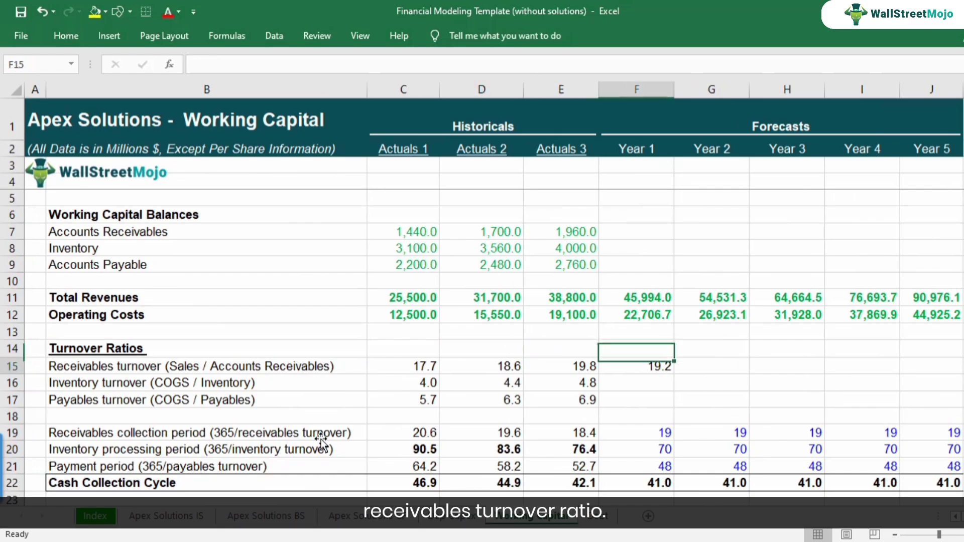
key("F2")
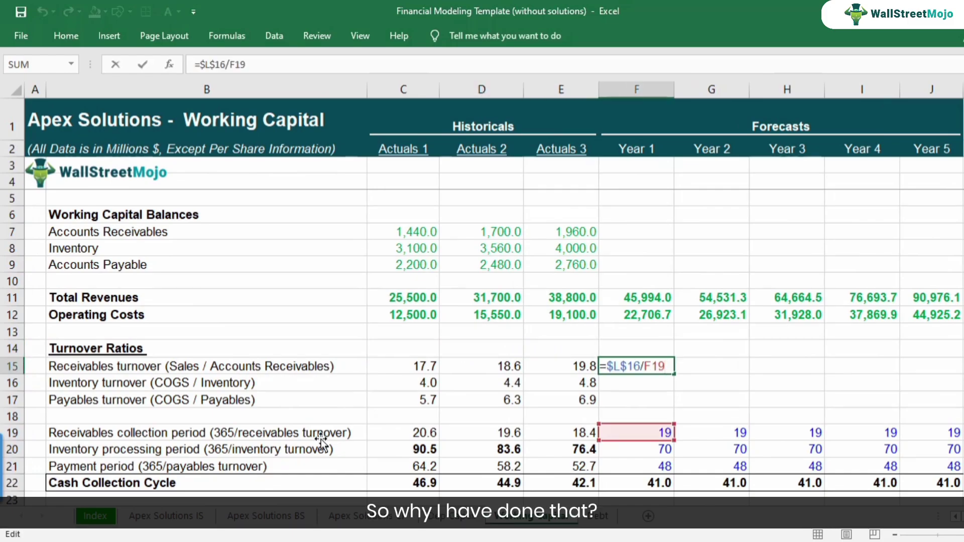
key("Escape")
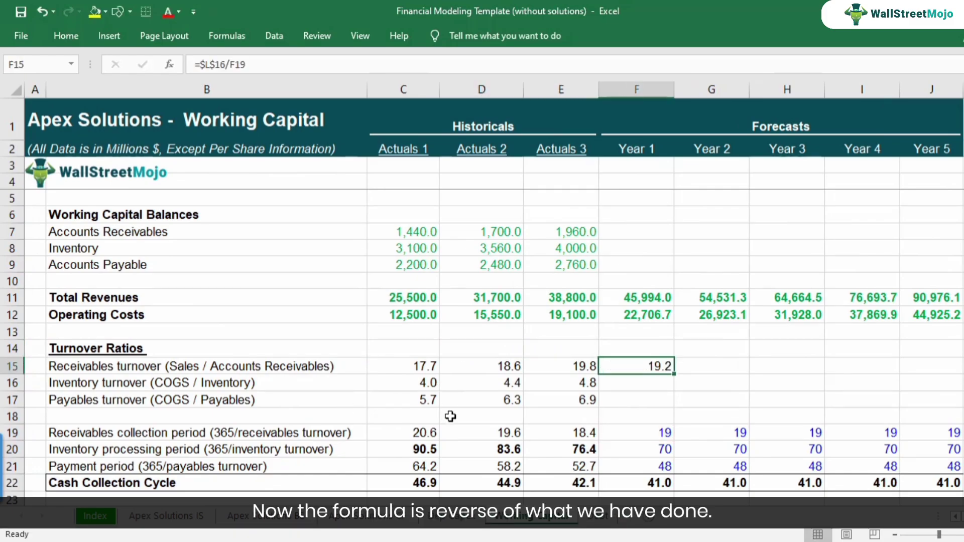
left_click(632, 433)
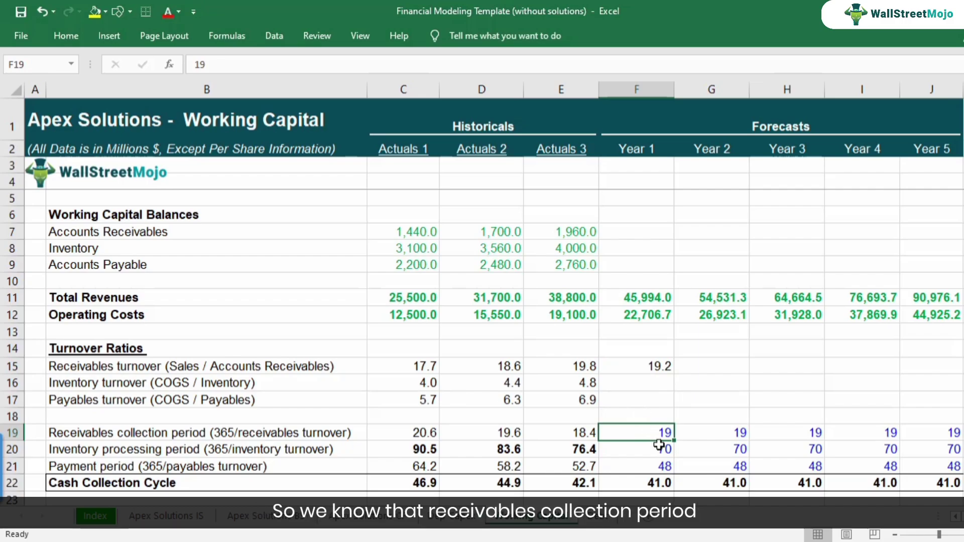
key("ctrl+b")
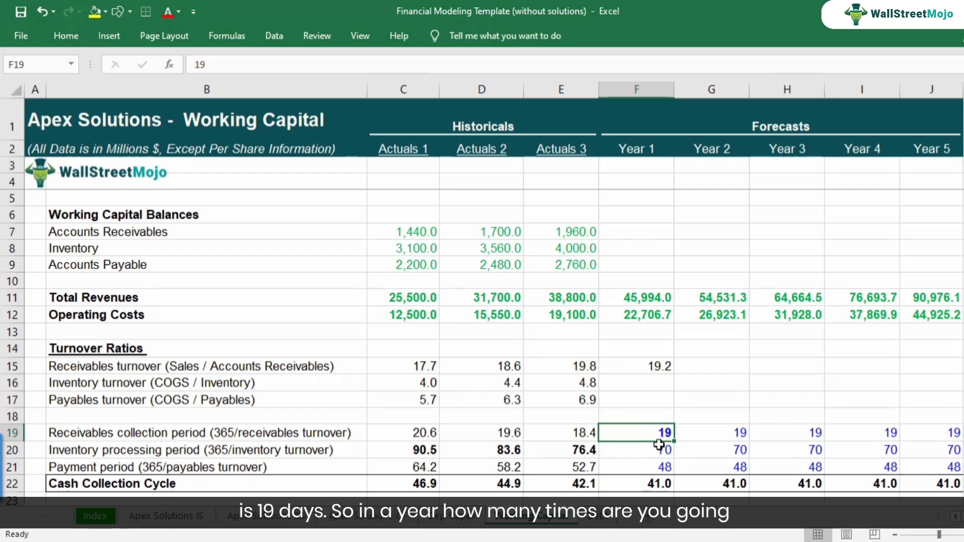
key("ctrl+z")
key("Up")
key("Up")
key("Up")
key("Up")
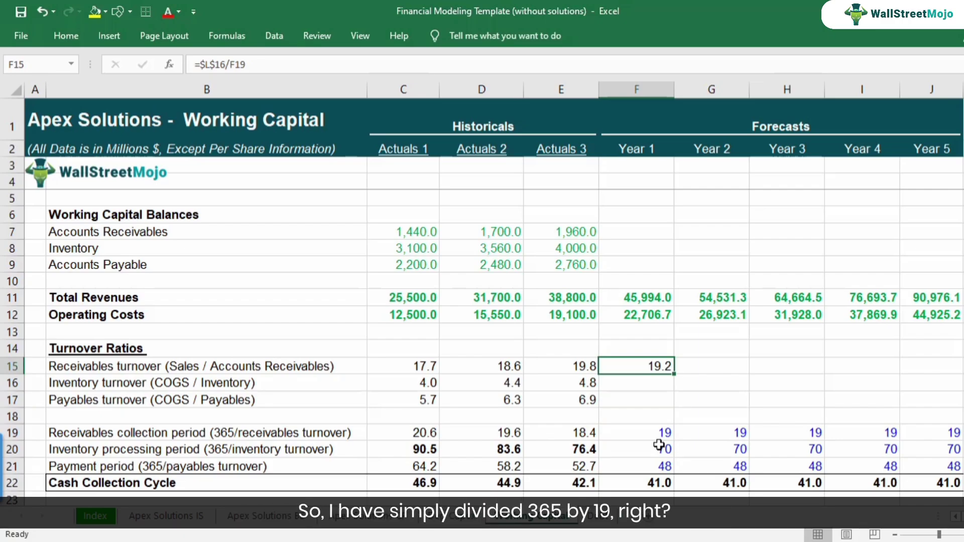
key("F2")
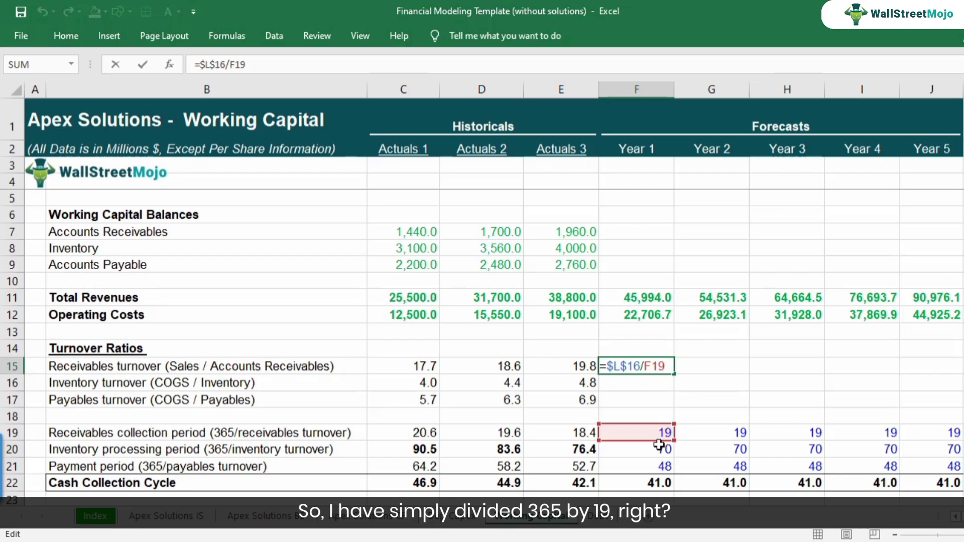
key("Escape")
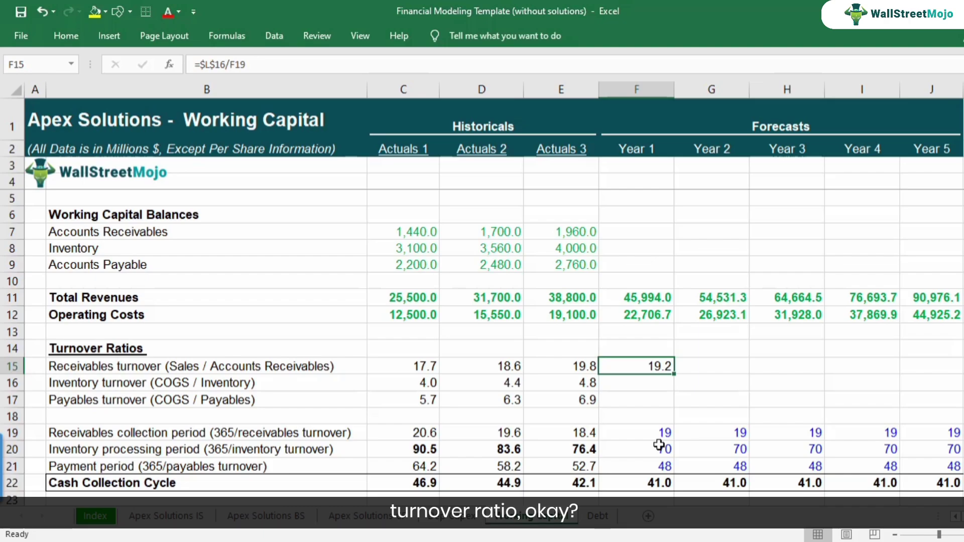
key("Down")
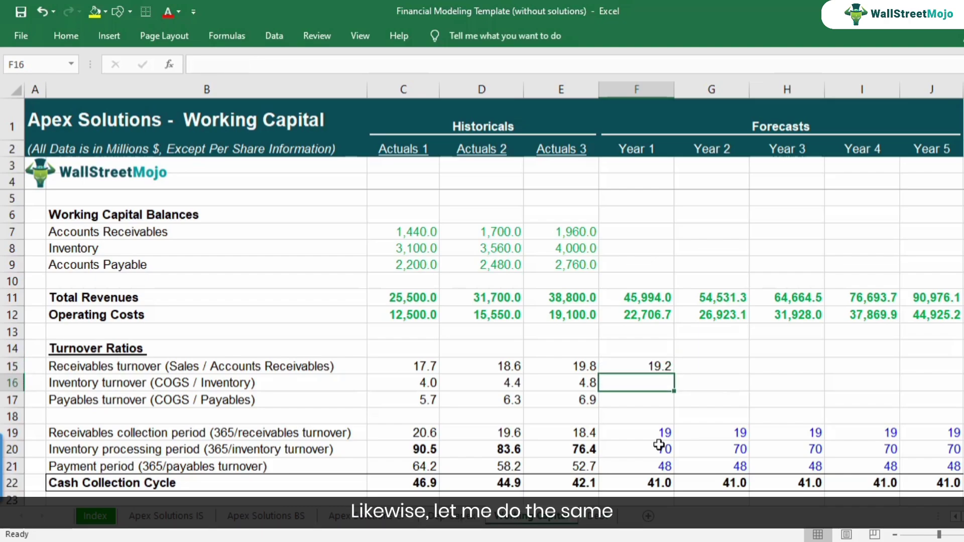
Enter =$L$16/F20 in F16 for a Year 1 inventory turnover of 5.2
type("=")
key("Right")
key("Right")
key("Right")
key("Right")
key("Right")
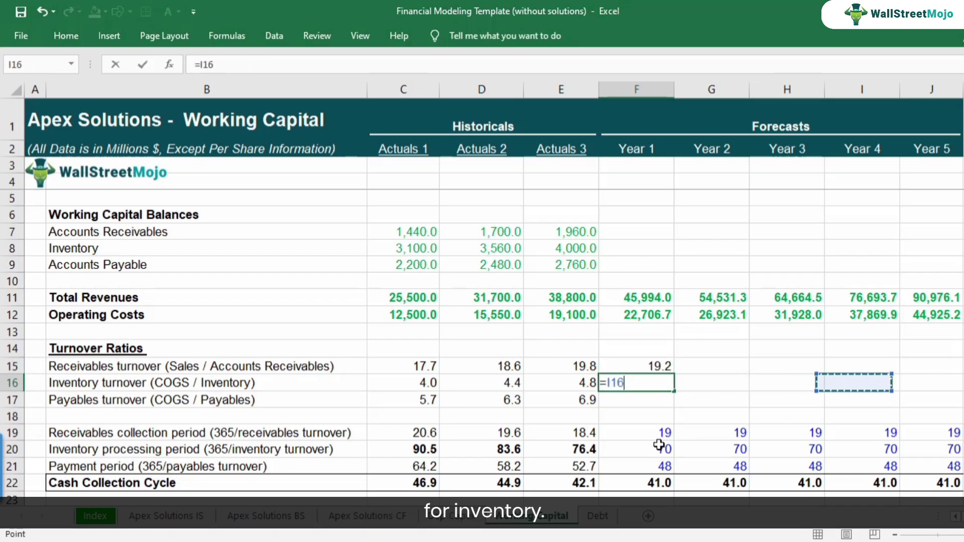
key("Right")
key("F4")
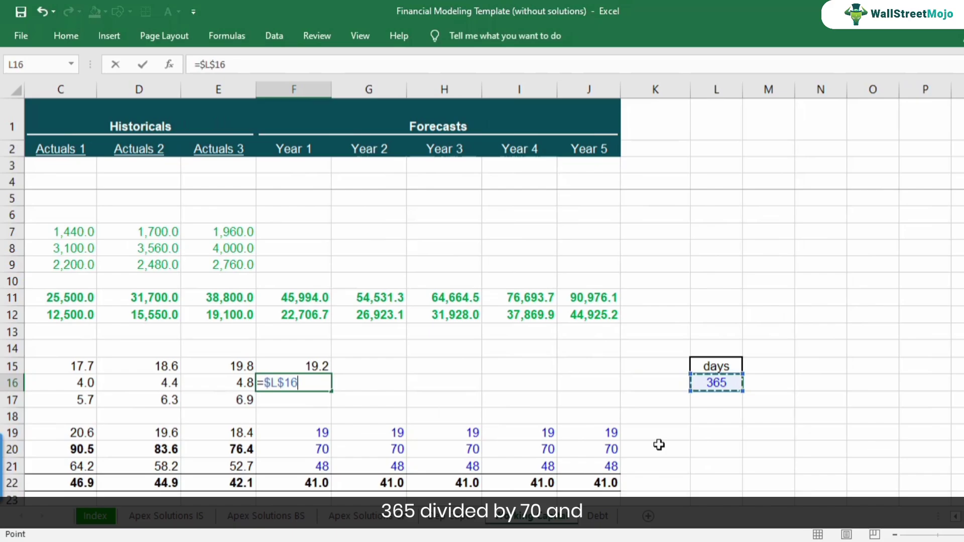
type("/")
left_click(302, 444)
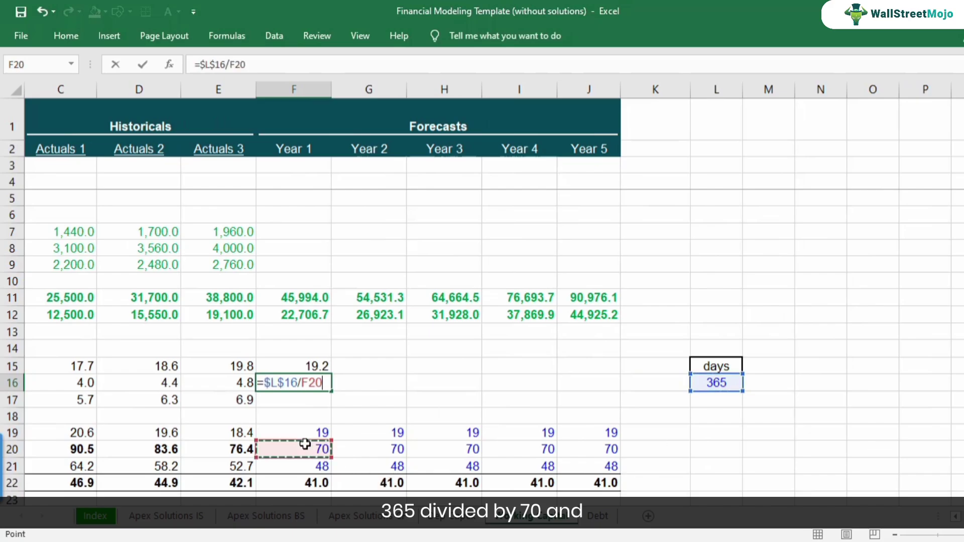
key("Return")
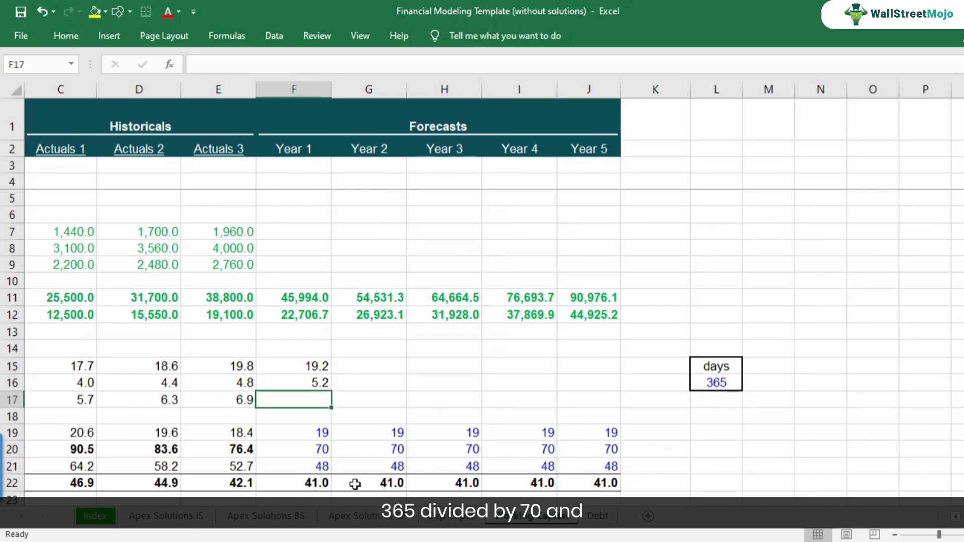
Enter =$L$16/F21 in F17 for a Year 1 payables turnover of 7.6
type("=")
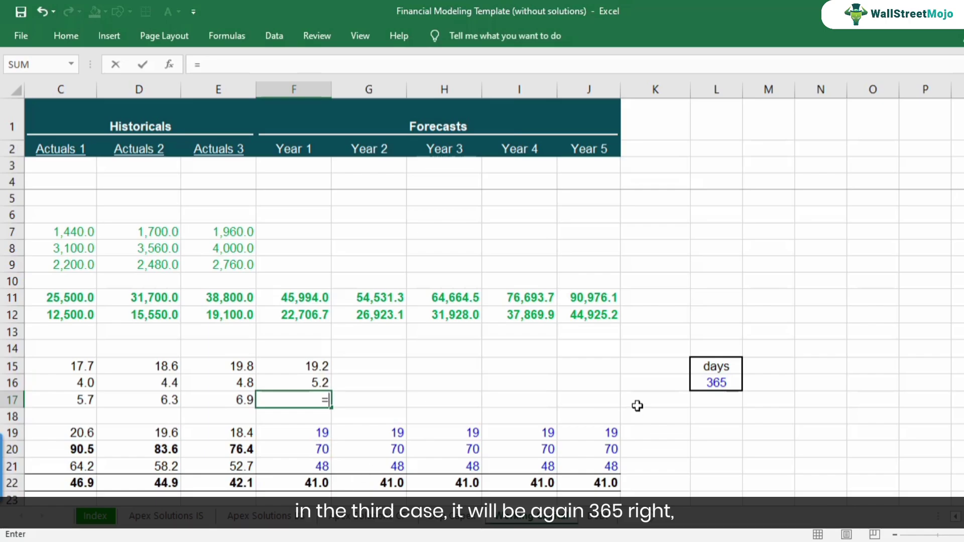
left_click(699, 388)
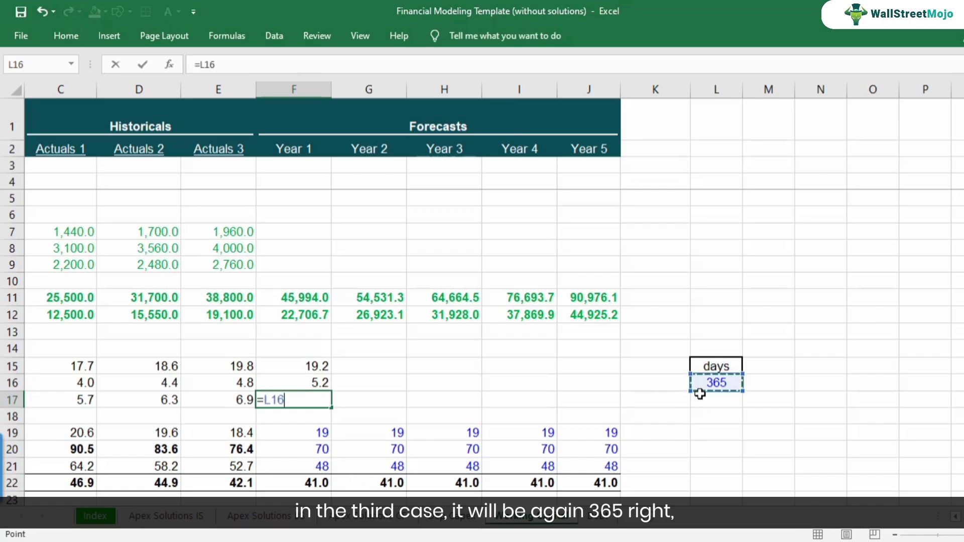
key("F4")
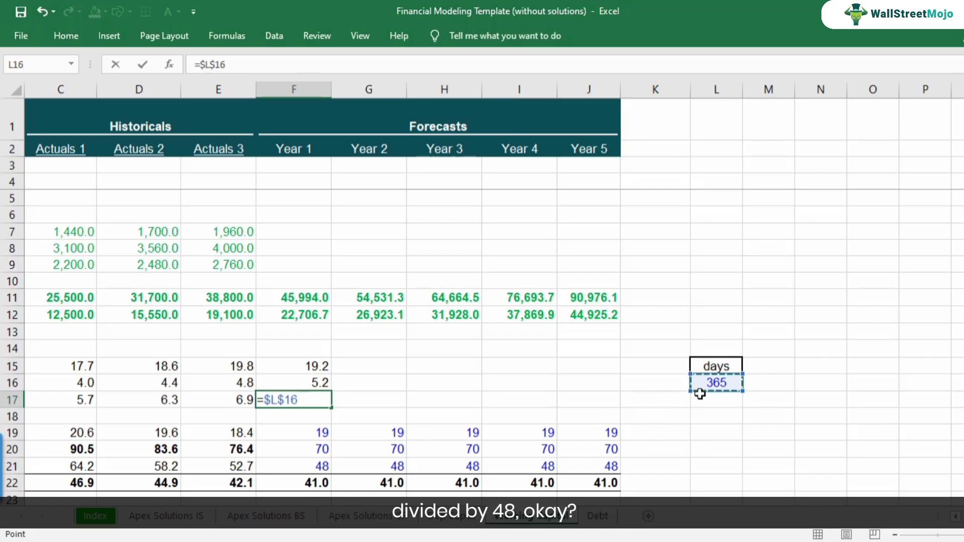
type("/")
left_click(321, 466)
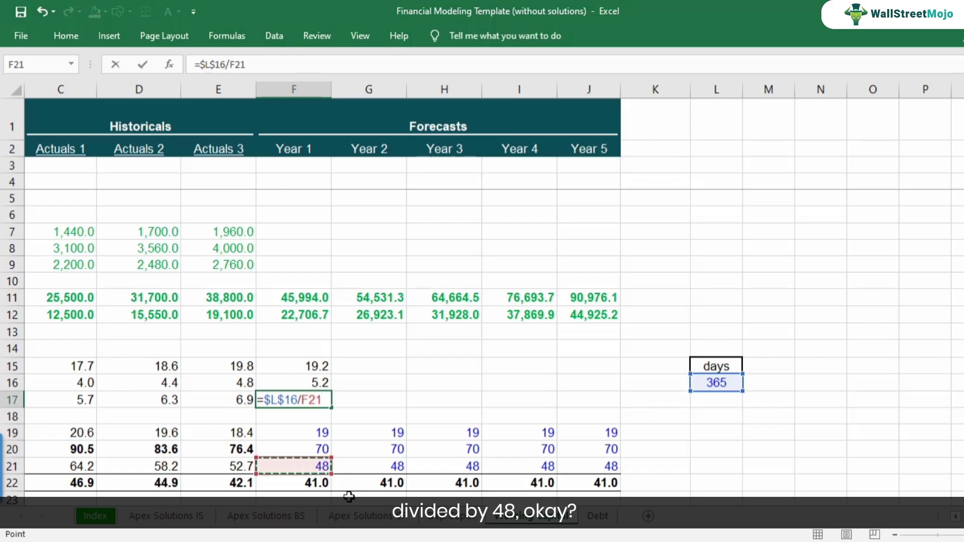
key("Return")
Review the F16 and F17 formulas, then start selecting the Year 1 ratios from F15
key("Up")
key("Up")
key("Left")
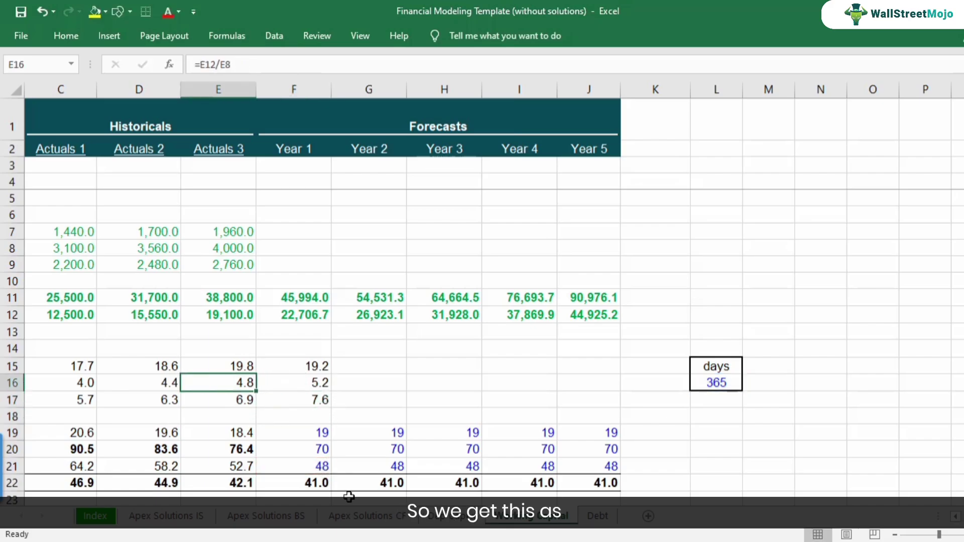
key("Left")
key("Left")
key("Left")
key("Left")
key("Right")
key("Right")
key("Right")
key("Right")
key("Right")
key("F2")
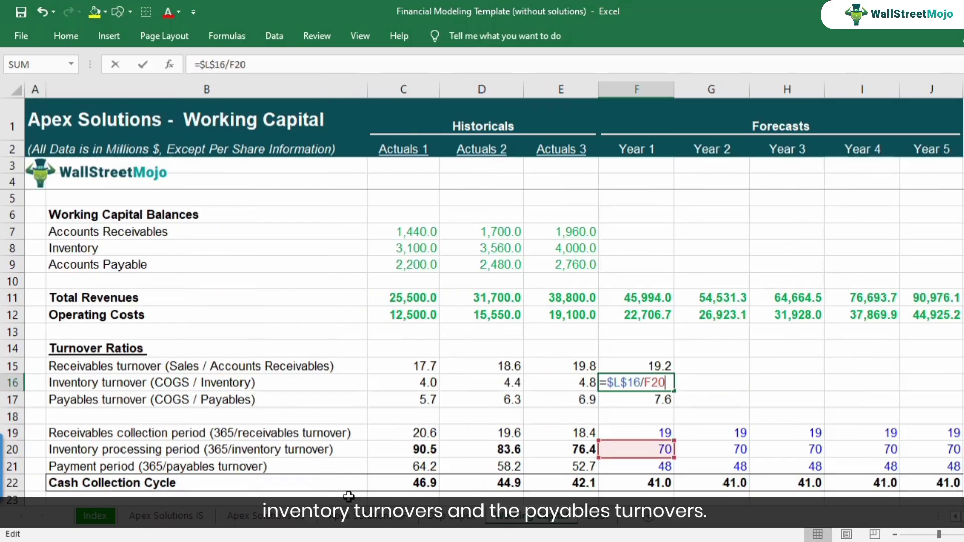
key("Escape")
key("Down")
key("F2")
key("Escape")
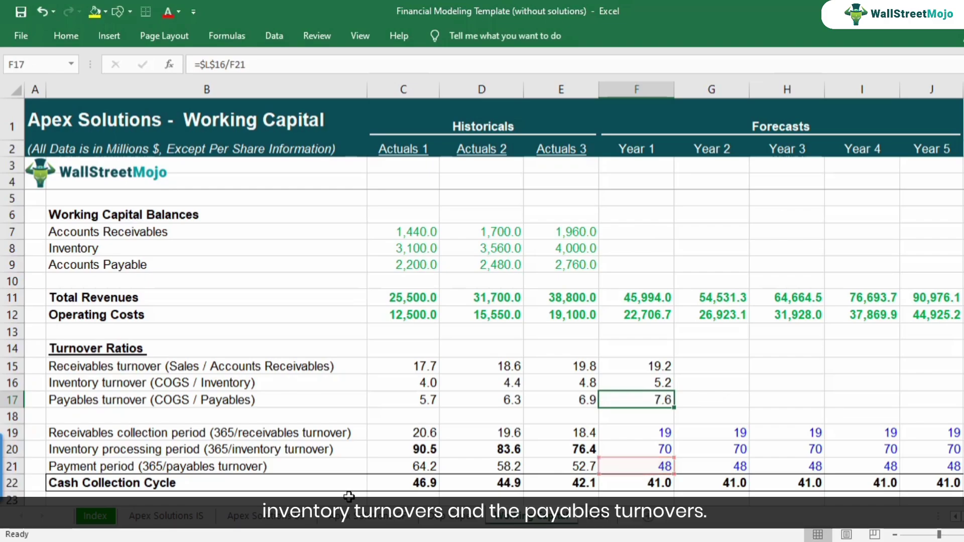
key("Up")
key("Up")
key("shift+Down")
key("shift+Down")
Copy the three Year 1 turnover formulas into Years 2–5 (F15:J17)
key("ctrl+c")
key("shift+Right")
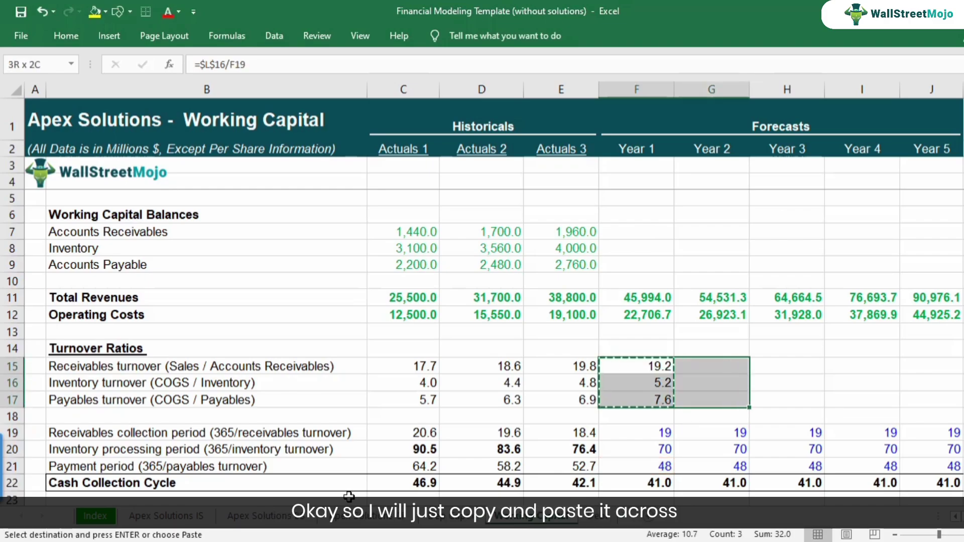
key("shift+Right")
key("shift+Right")
key("shift+Right")
key("ctrl+v")
key("Right")
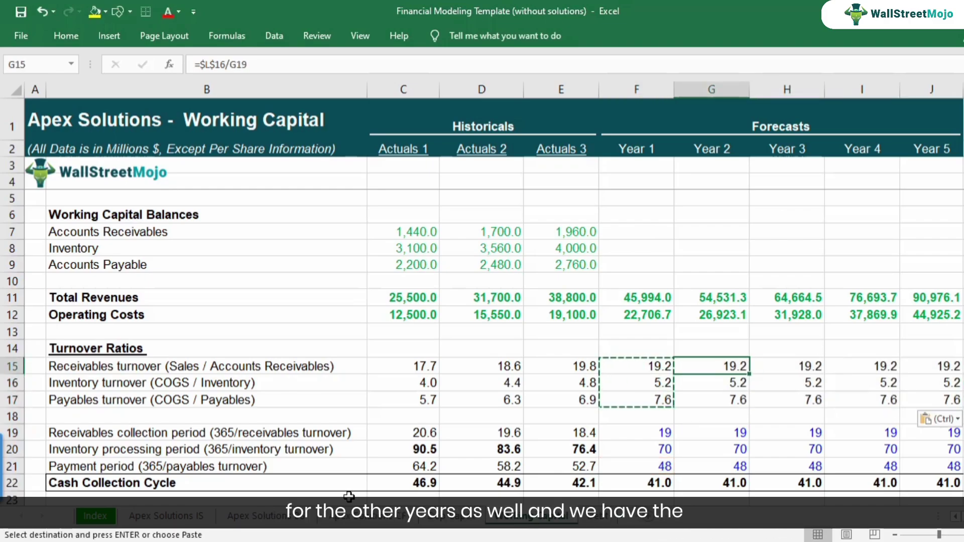
key("Escape")
Step through the pasted cells and recheck the Year 1 turnover formulas in F15–F17
key("Right")
key("Right")
key("Left")
key("Left")
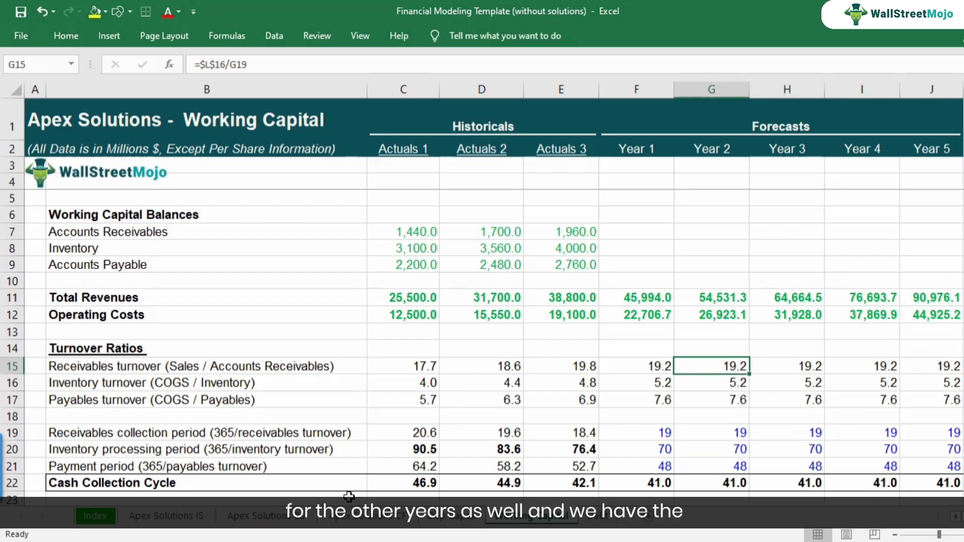
key("Left")
key("Left")
key("Right")
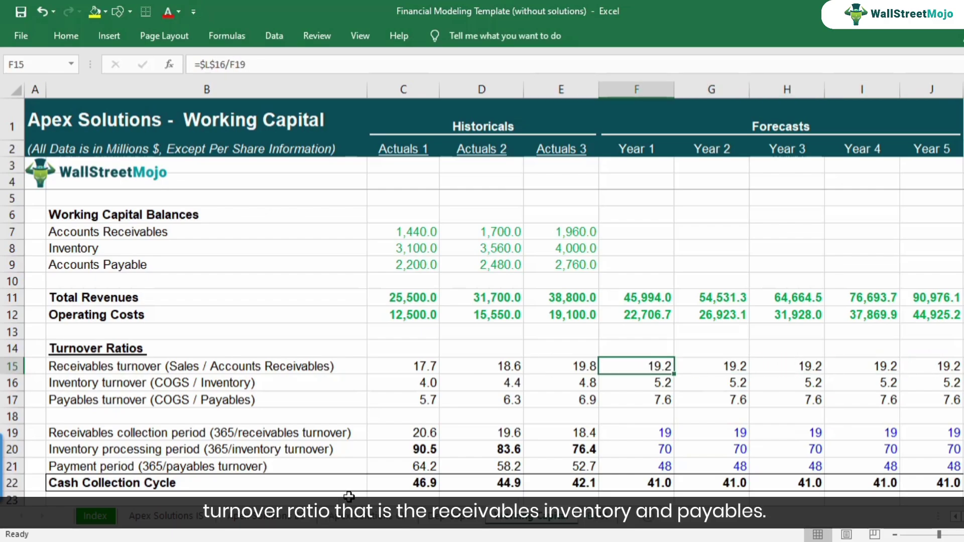
key("Down")
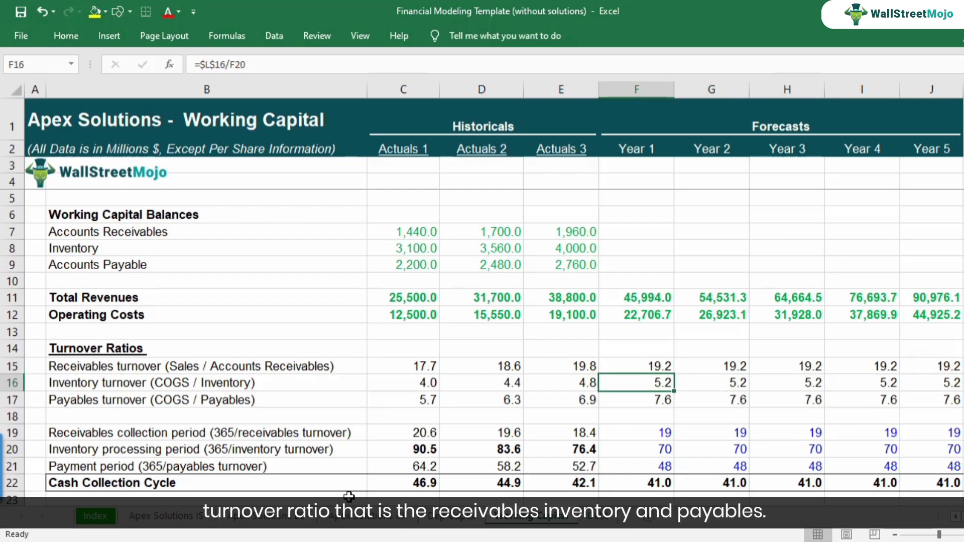
key("Down")
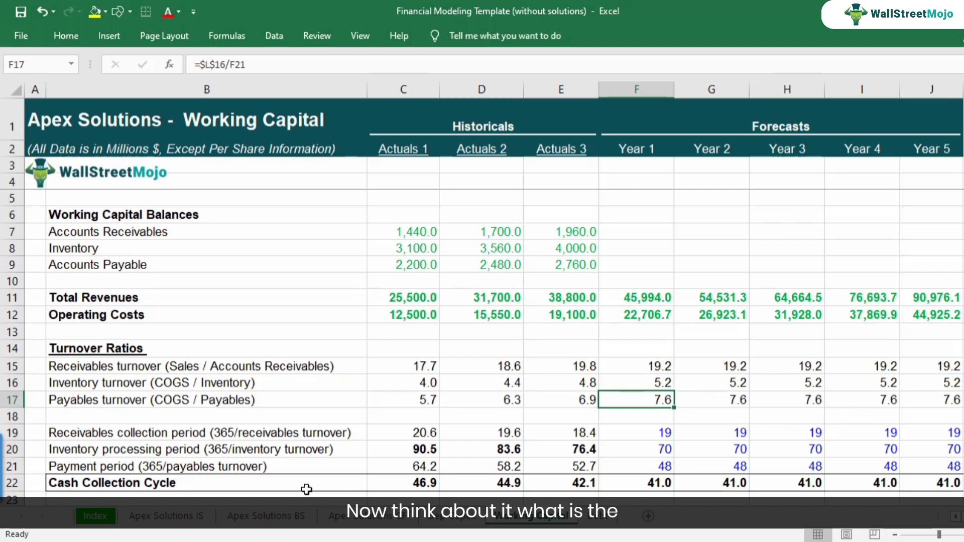
Inspect the B15 receivables turnover label and the Year 1 total revenues of 45,994.0
left_click(112, 371)
key("F2")
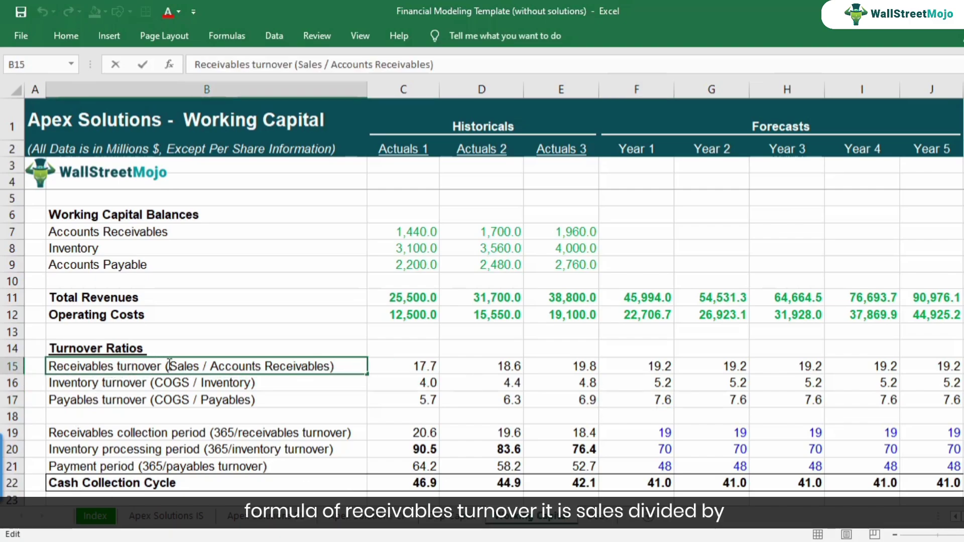
left_click_drag(165, 366, 337, 371)
left_click(215, 367)
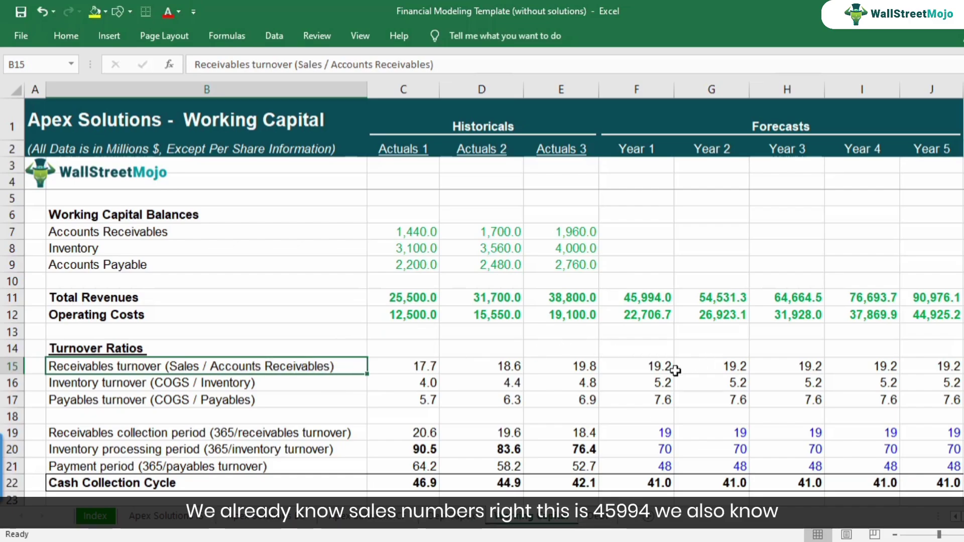
left_click(654, 371)
left_click(644, 300)
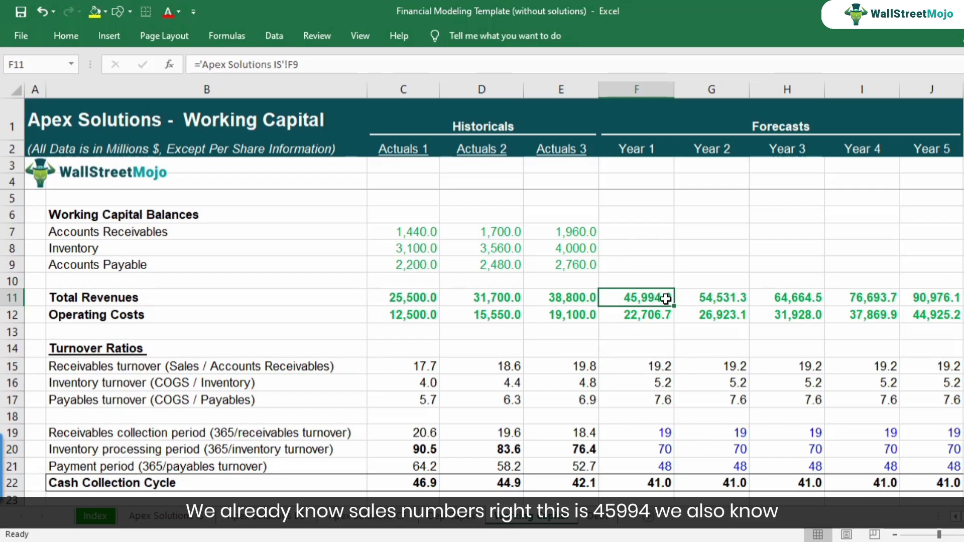
Insert an equals sign after 'turnover' in the B15 label
left_click(156, 368)
double_click(162, 365)
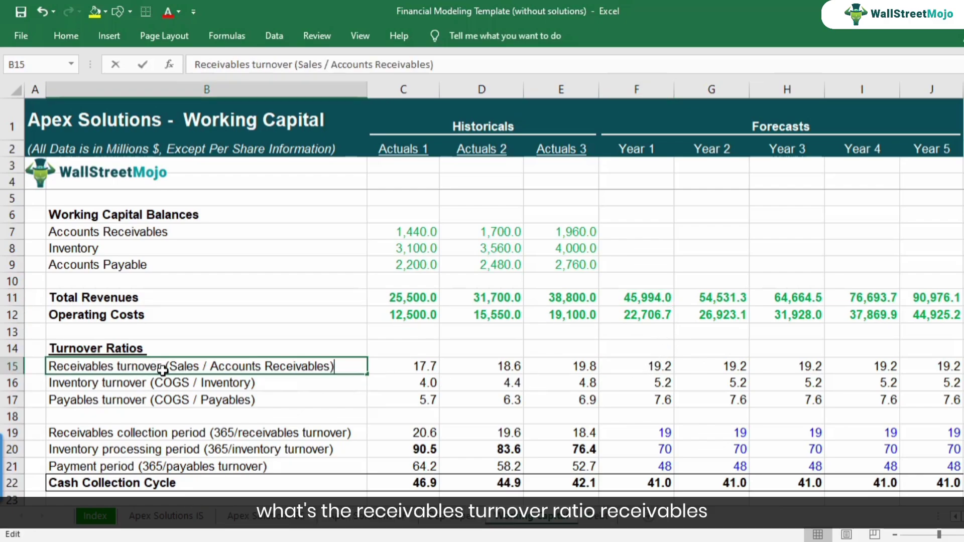
type("=")
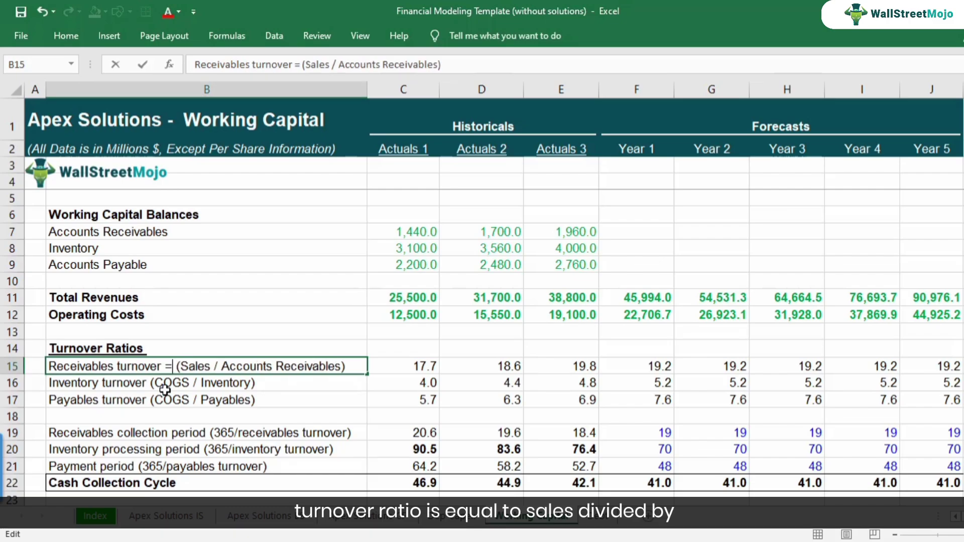
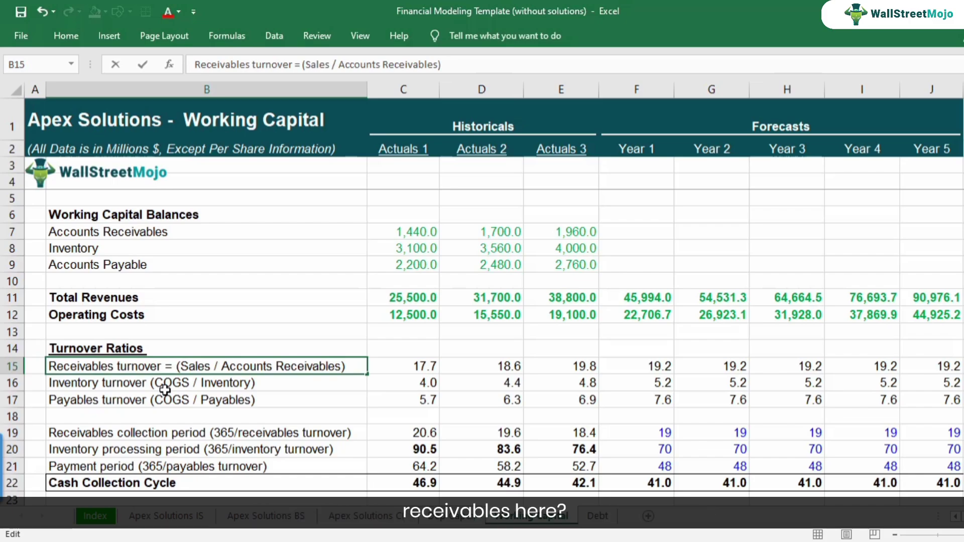
Copy the receivables turnover definition text from B15 into cell B27
key("Return")
left_click(627, 232)
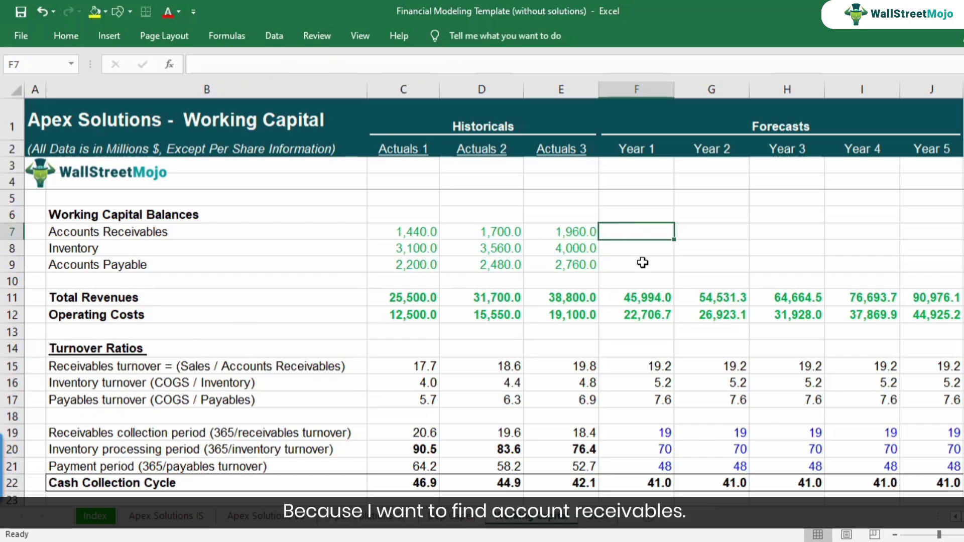
double_click(220, 366)
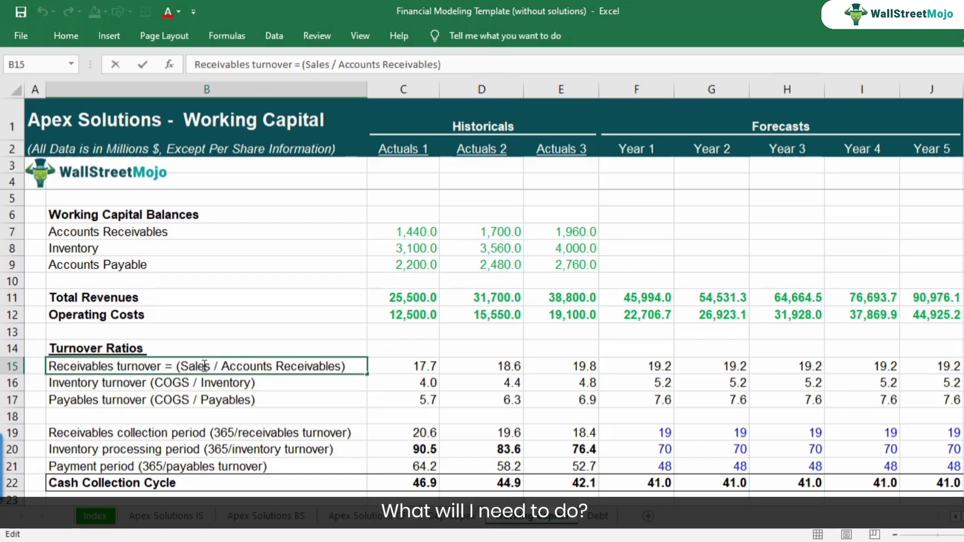
left_click_drag(350, 366, 23, 362)
key("ctrl+c")
key("Escape")
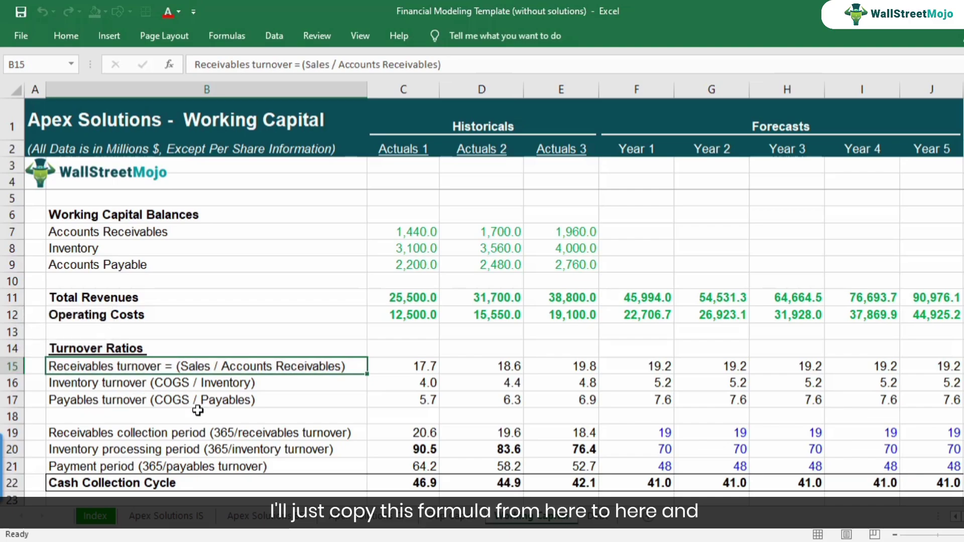
scroll(176, 418, "down", 2)
scroll(176, 418, "down", 1)
left_click(176, 418)
key("ctrl+v")
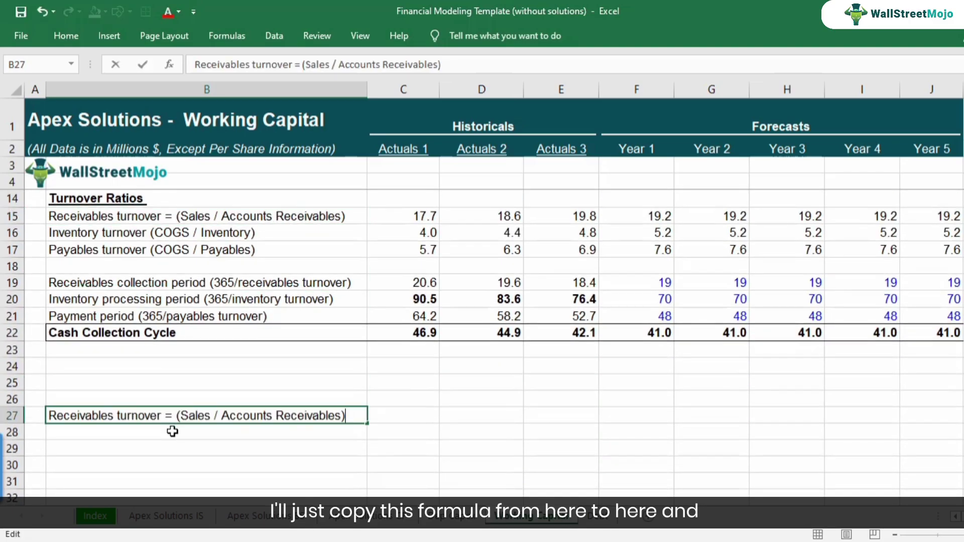
Start B29 with 'Accounts Receivables =', copying the words from B27
left_click(173, 431)
key("Down")
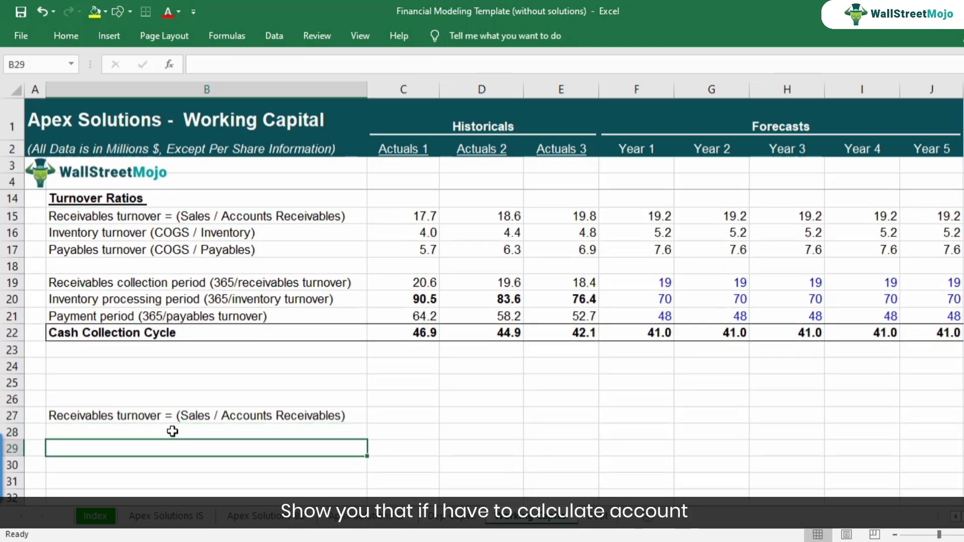
left_click(213, 415)
key("F2")
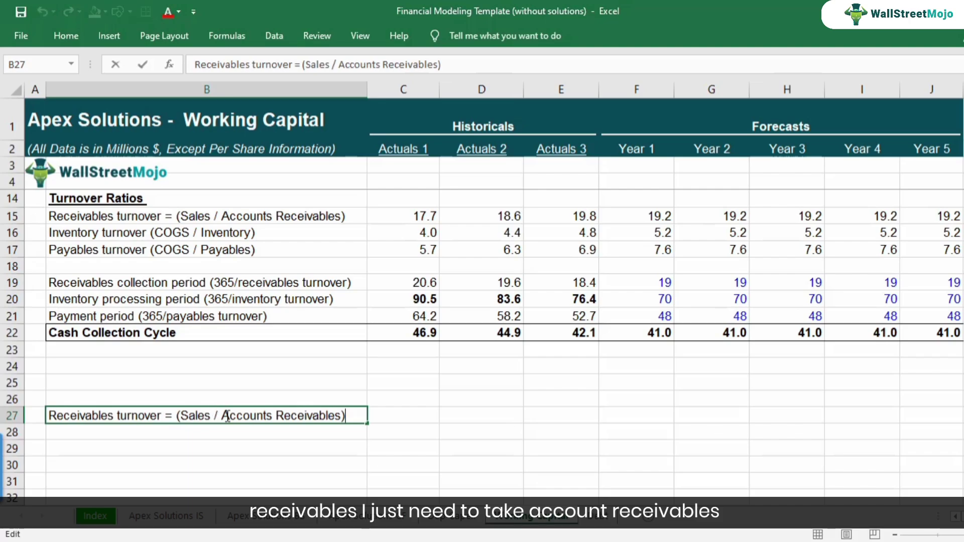
left_click_drag(222, 417, 348, 416)
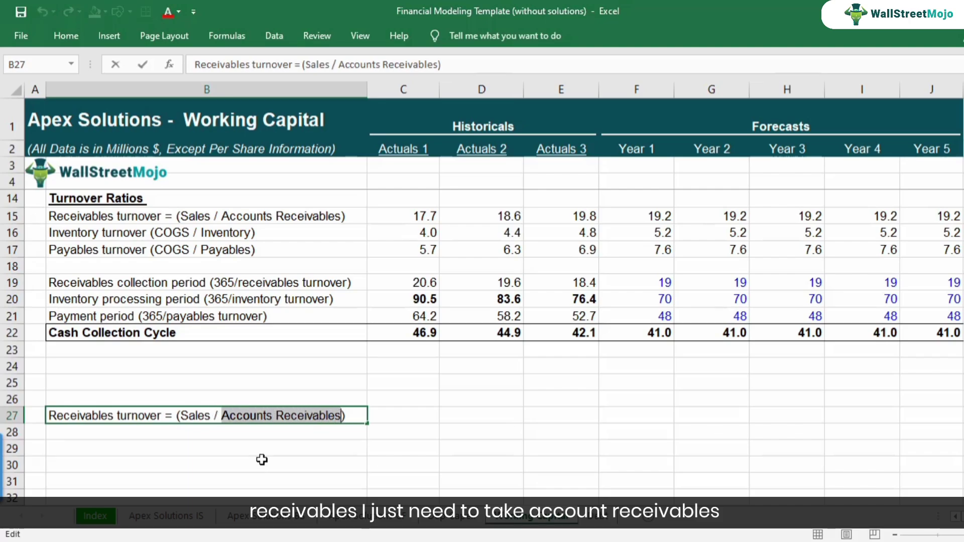
key("ctrl+c")
left_click(125, 449)
key("F2")
key("ctrl+v")
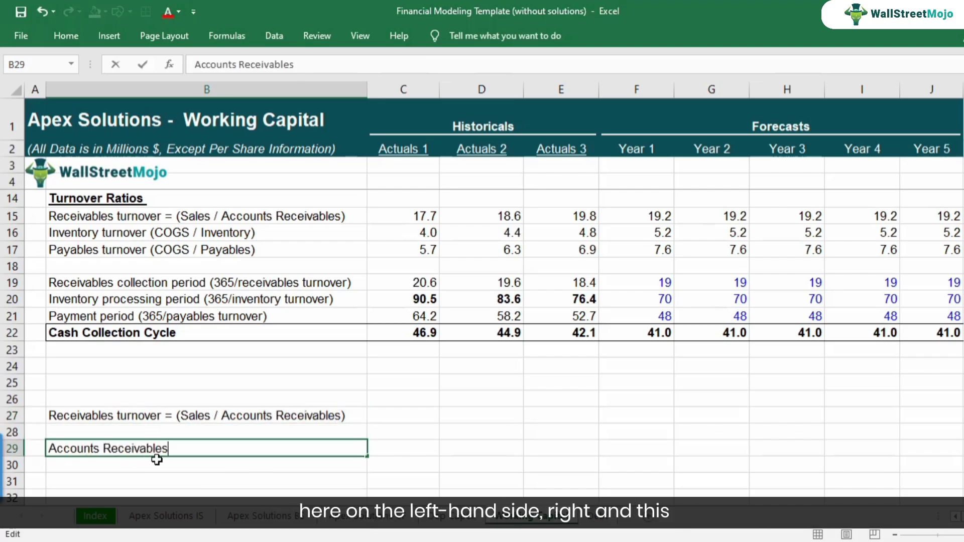
type("=")
key("Return")
Append '(Sales /' from the B27 definition to the text in B29
key("Up")
key("Up")
key("Up")
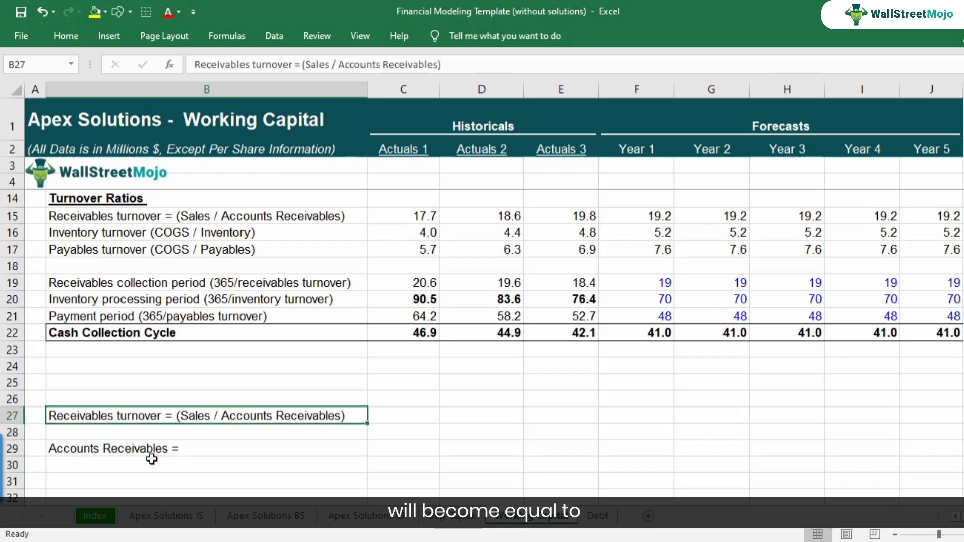
double_click(160, 416)
left_click_drag(161, 416, 48, 415)
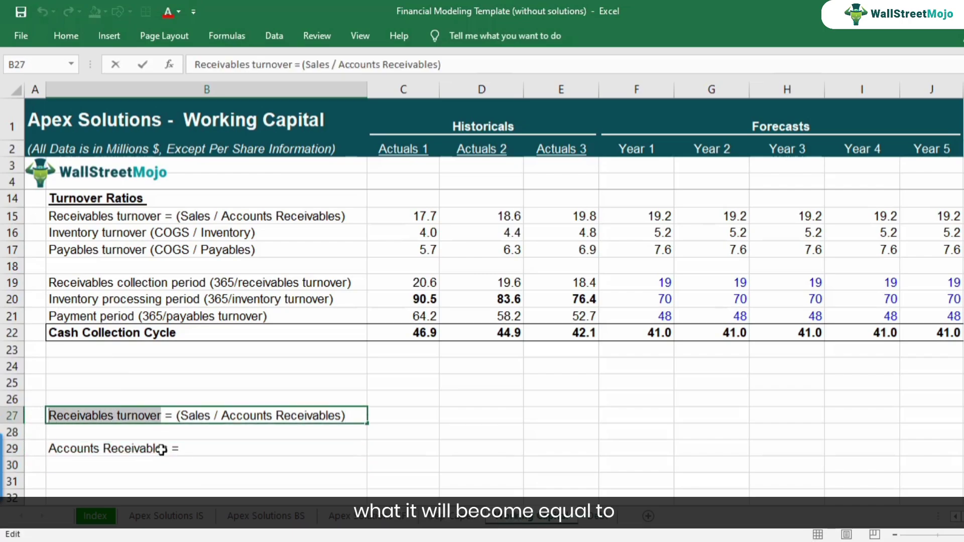
key("Escape")
double_click(210, 416)
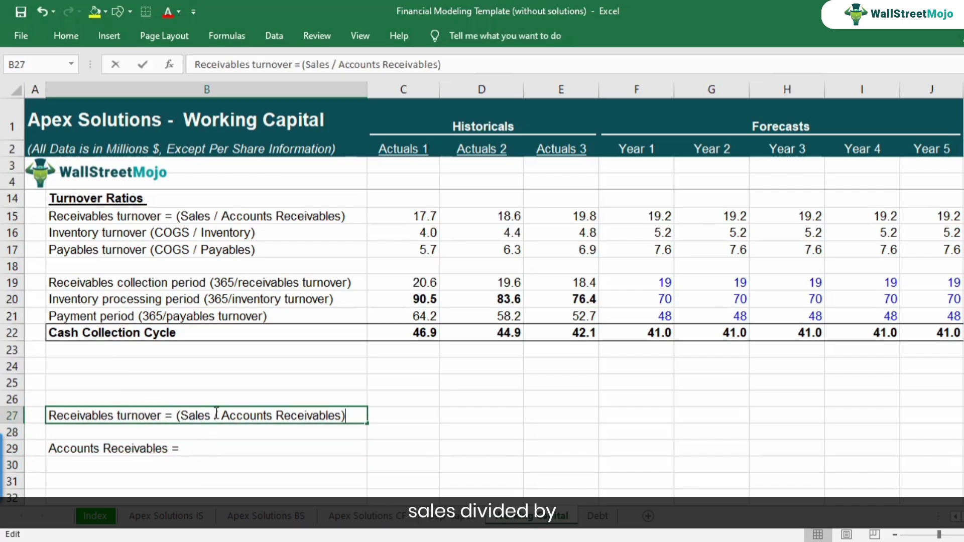
left_click_drag(218, 415, 176, 419)
key("ctrl+c")
left_click(204, 445)
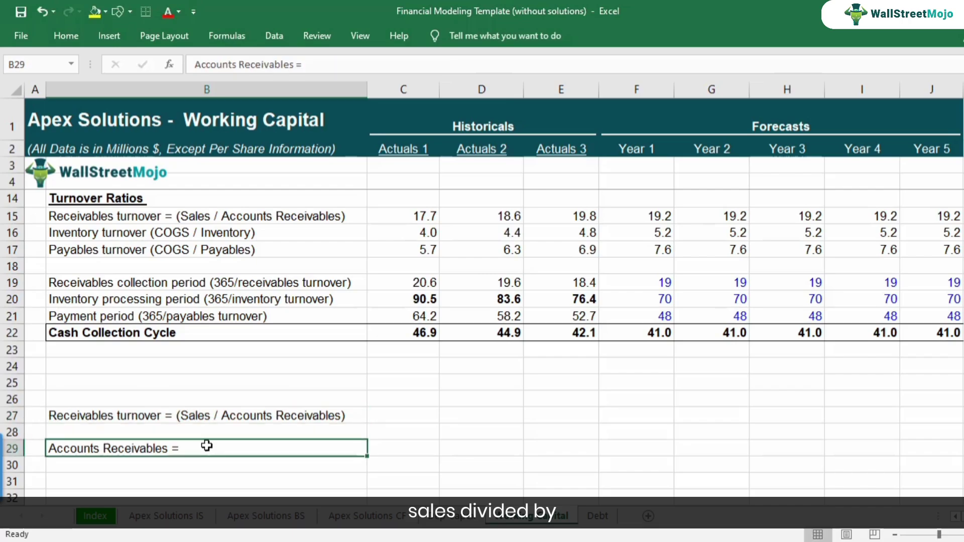
key("F2")
key("ctrl+v")
left_click(228, 466)
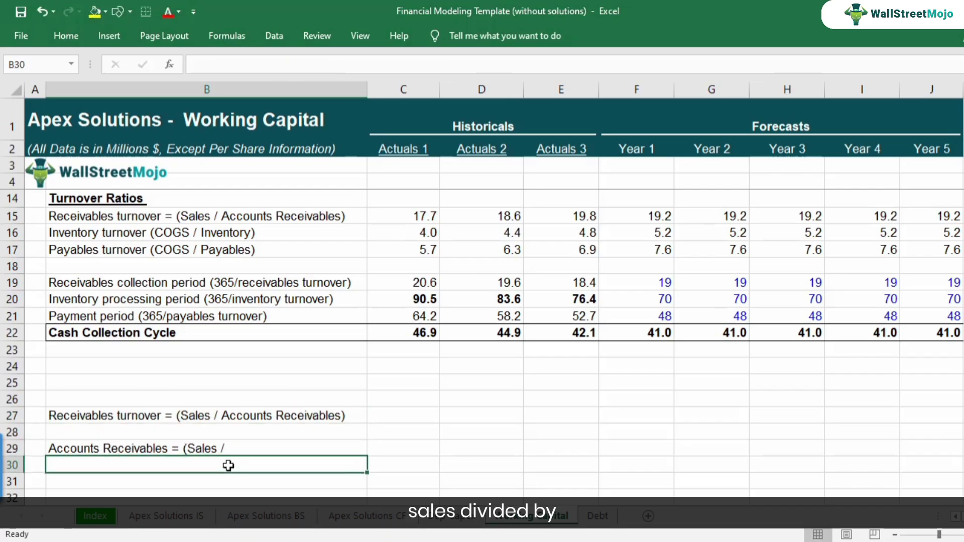
Finish B29 by appending 'Receivables turnover' copied from B27
key("Up")
key("Up")
key("Up")
key("F2")
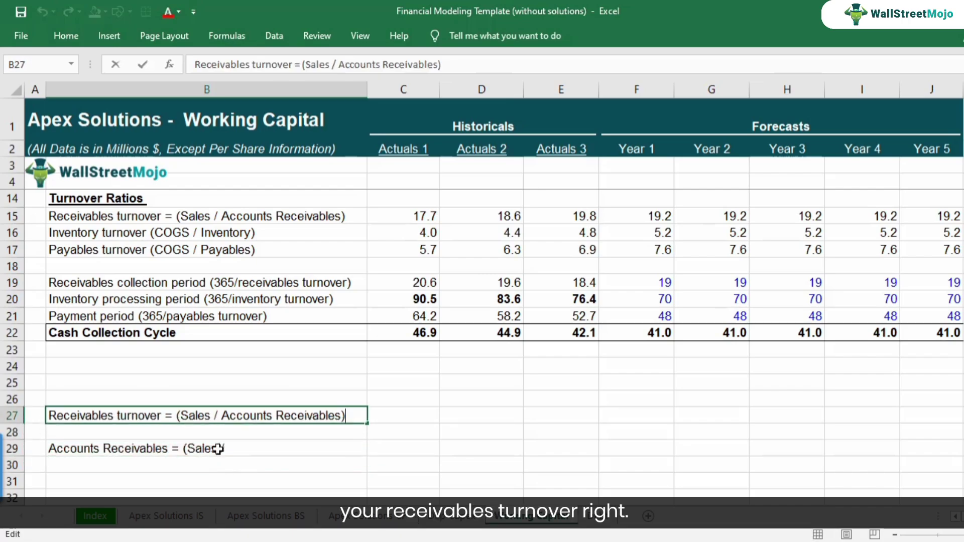
left_click_drag(167, 407, 48, 415)
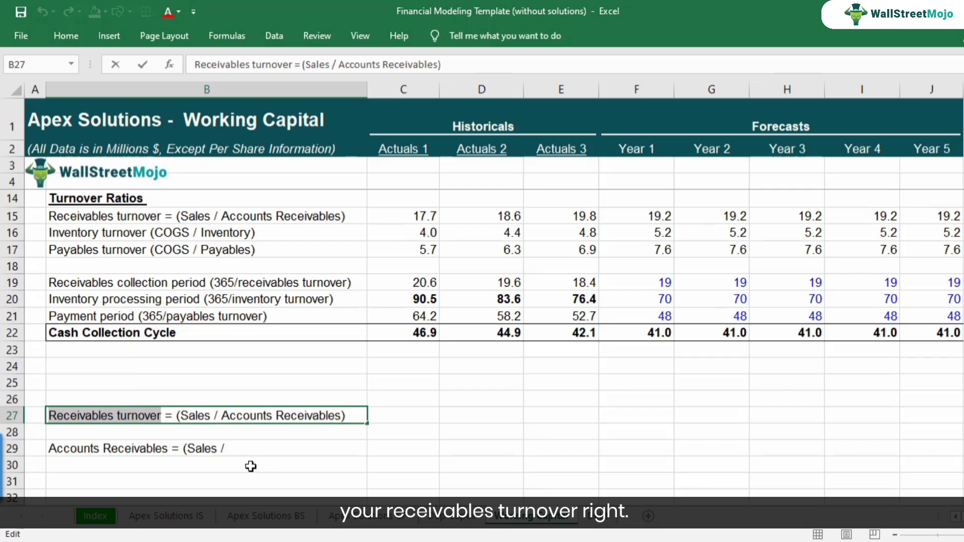
left_click(265, 447)
double_click(264, 447)
key("ctrl+v")
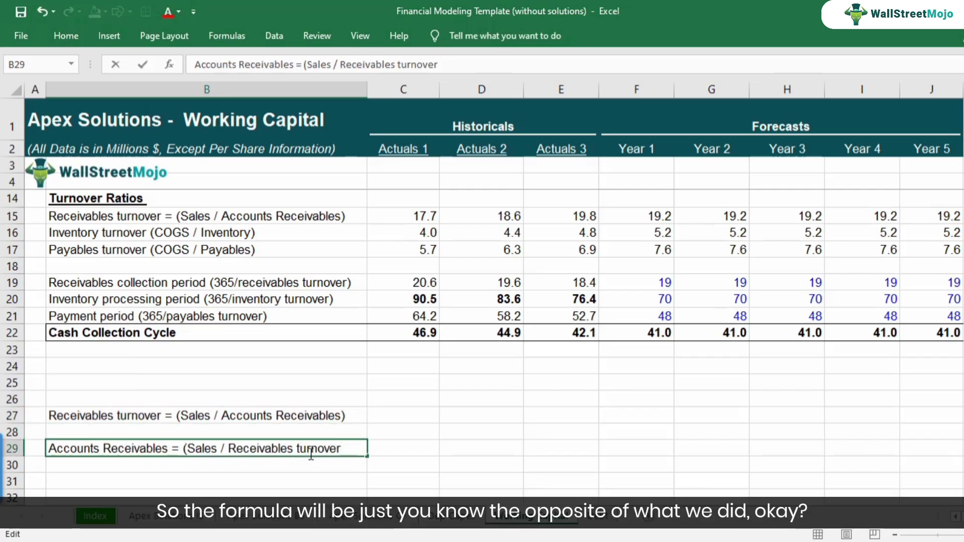
key("Return")
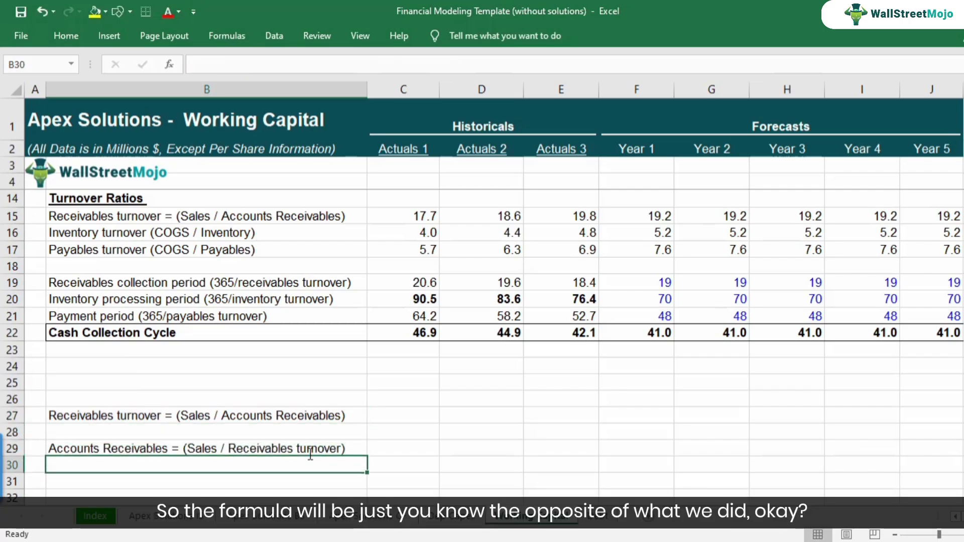
left_click(306, 451)
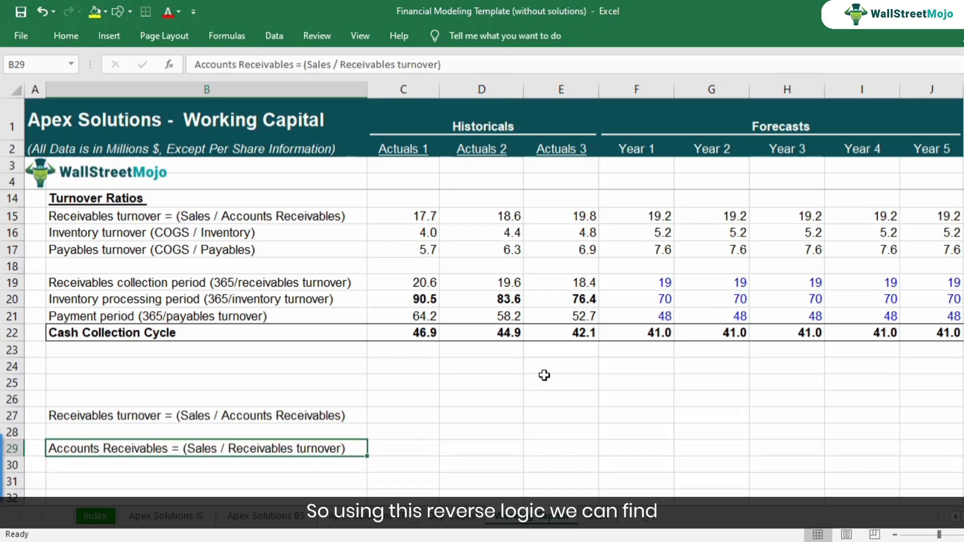
scroll(669, 372, "up", 3)
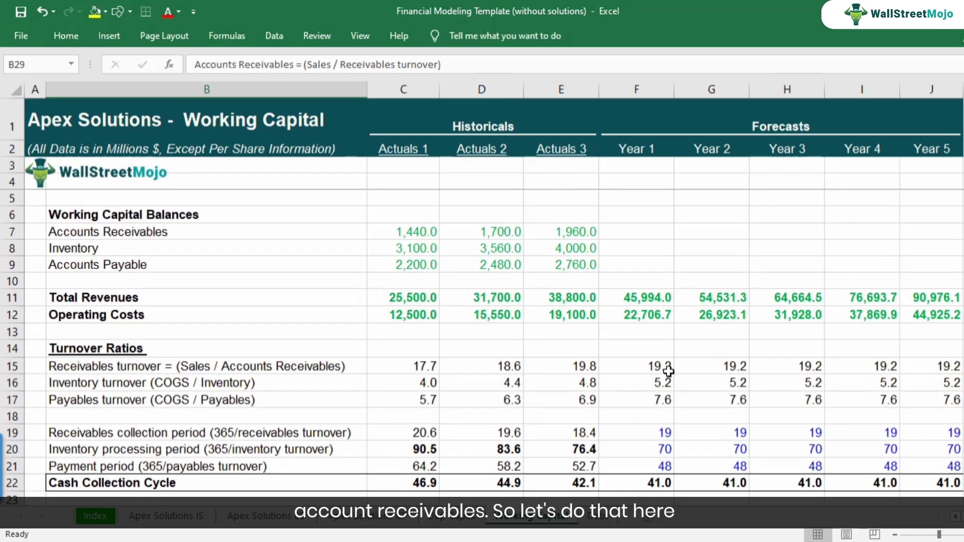
Enter Year 1 receivables in F7 as =F11/F15, giving 2,394.2
left_click(640, 230)
type("=")
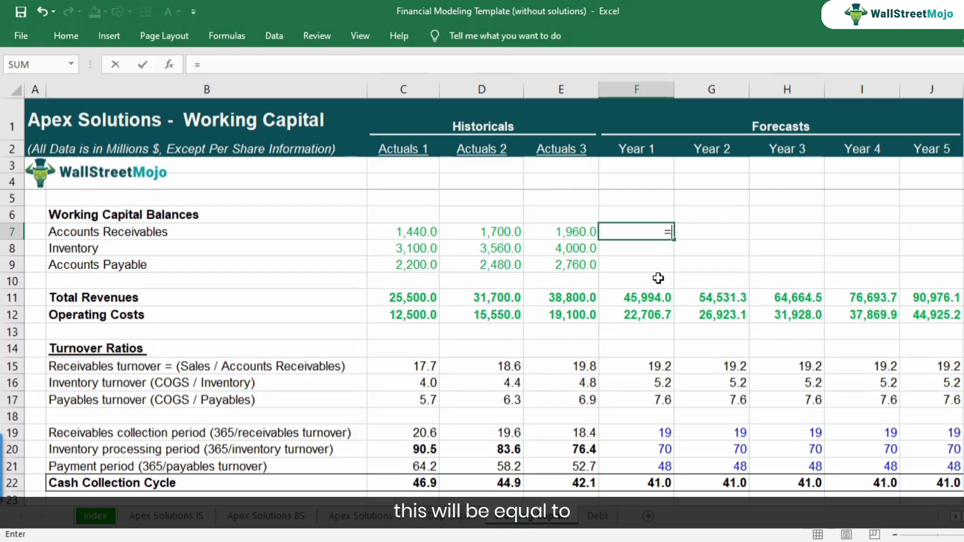
left_click(640, 296)
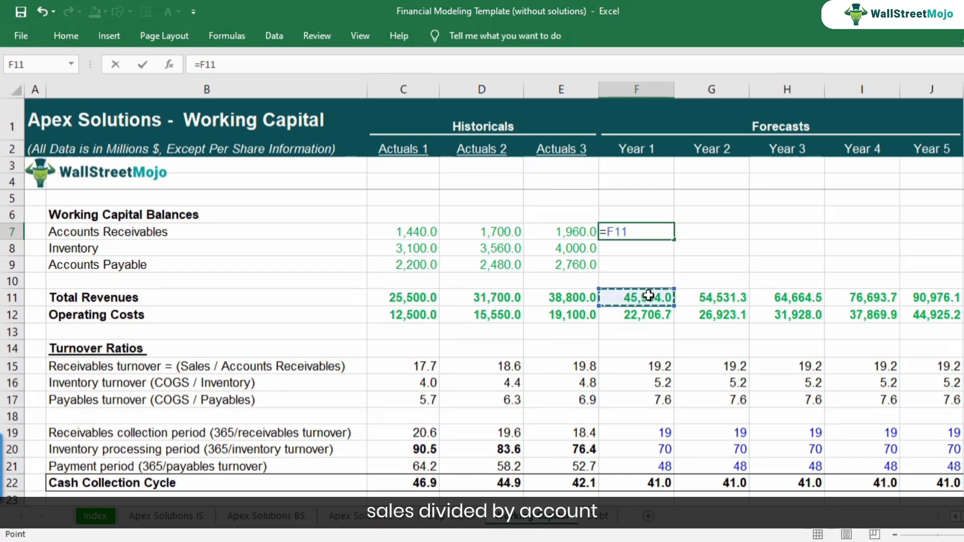
type("/")
left_click(648, 366)
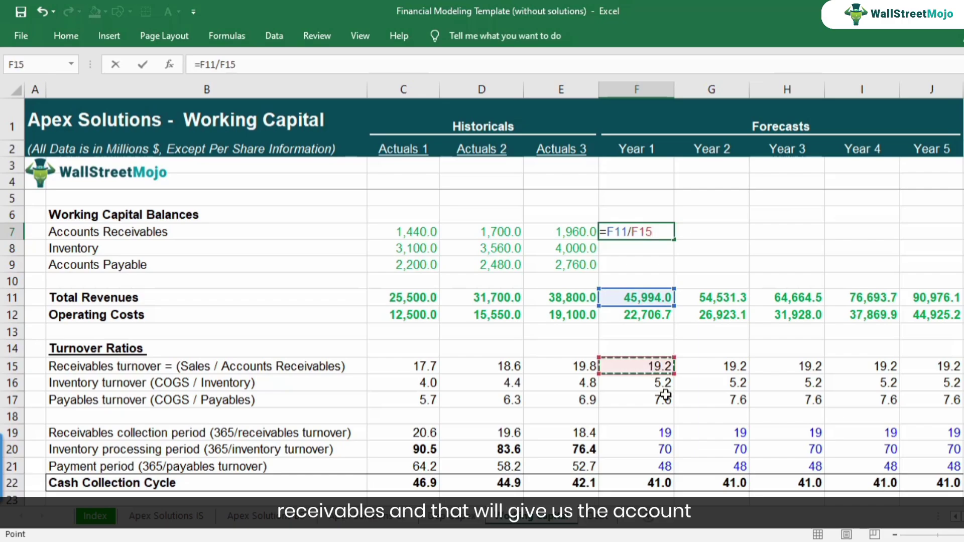
key("Return")
key("Up")
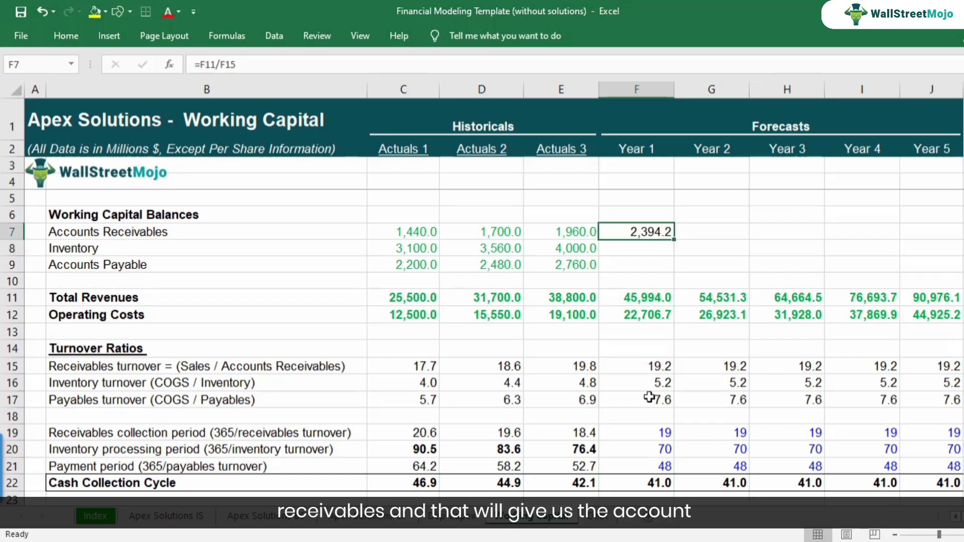
key("F2")
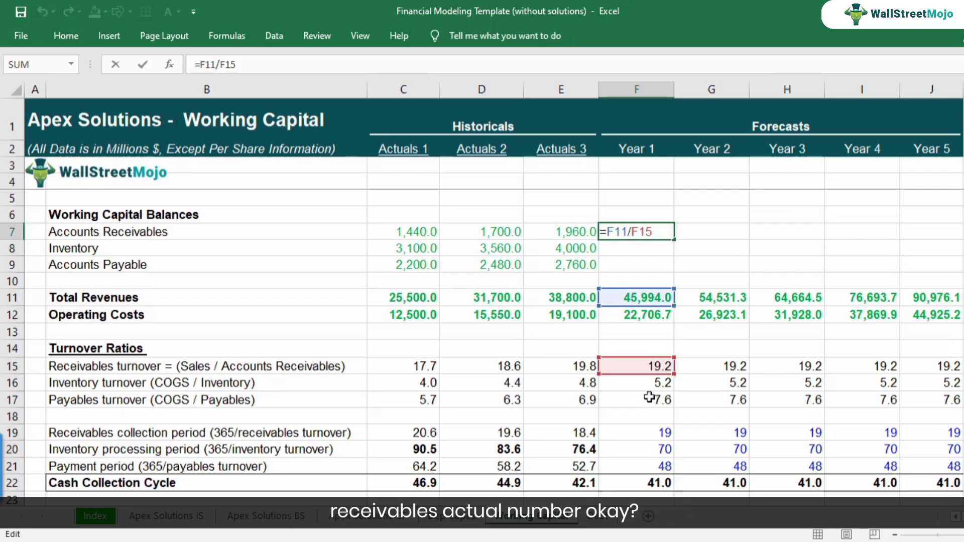
key("ctrl+Return")
Enter Year 1 inventory in F8 as =F12/F16, giving 4,354.7
key("Down")
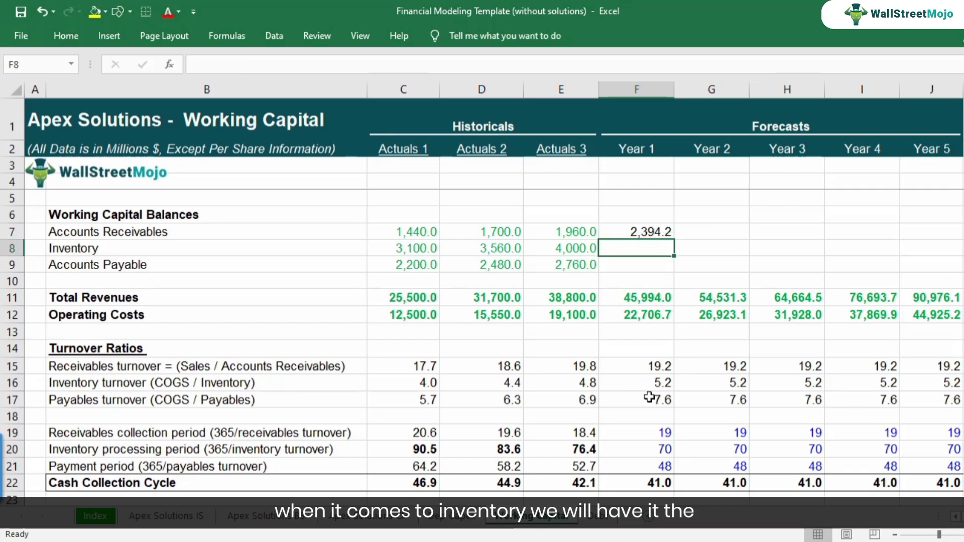
type("=")
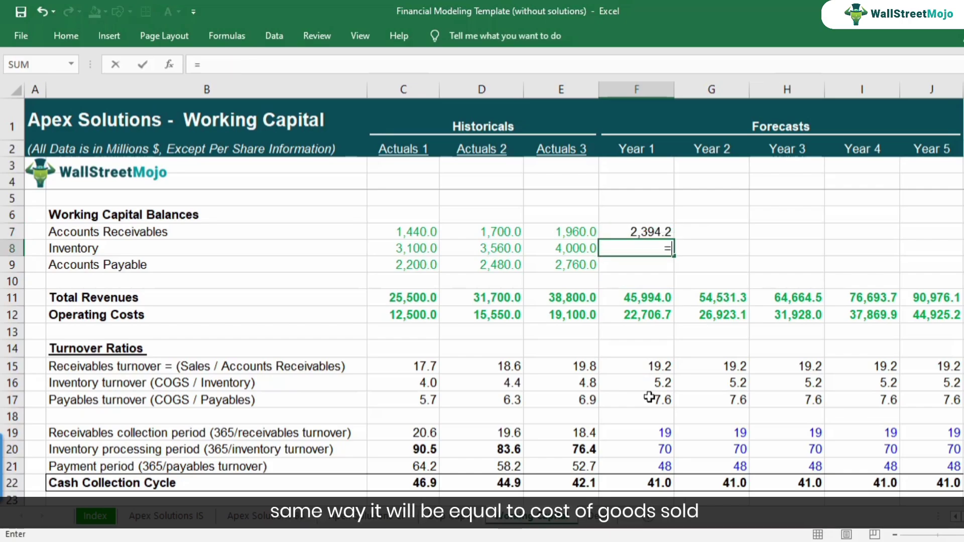
left_click(642, 317)
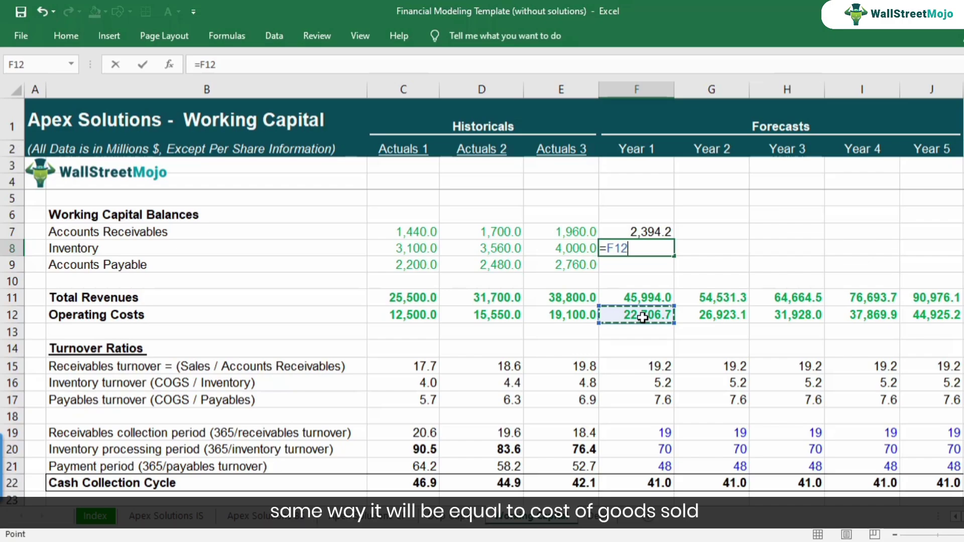
type("/")
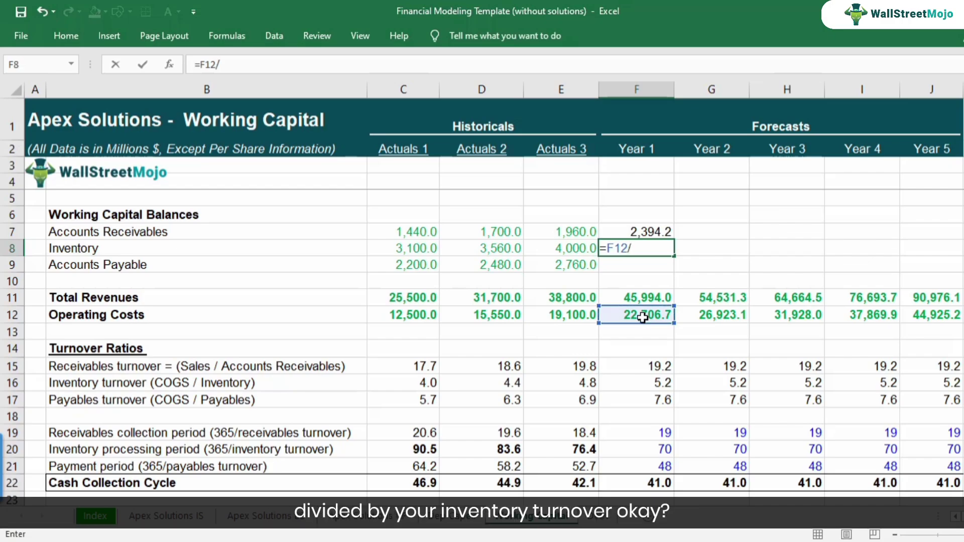
left_click(640, 382)
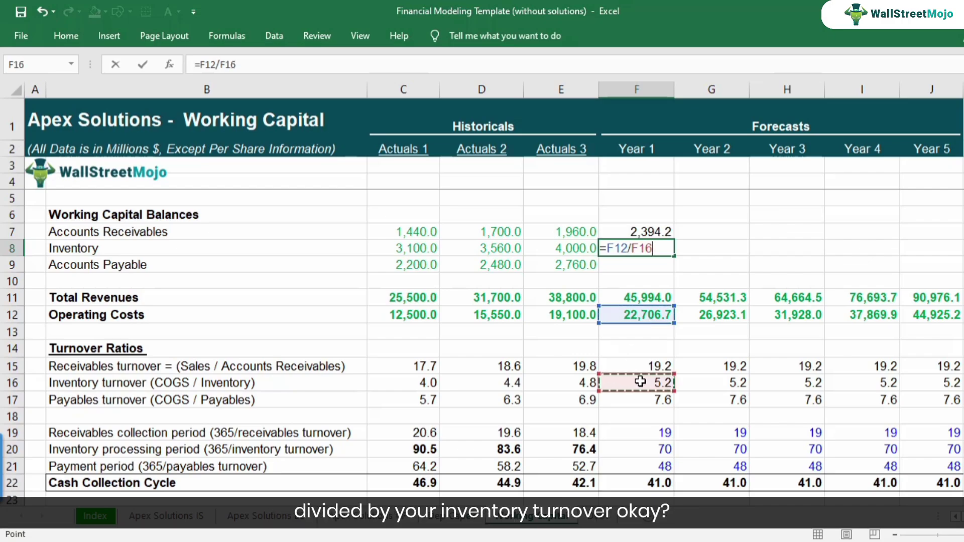
key("Return")
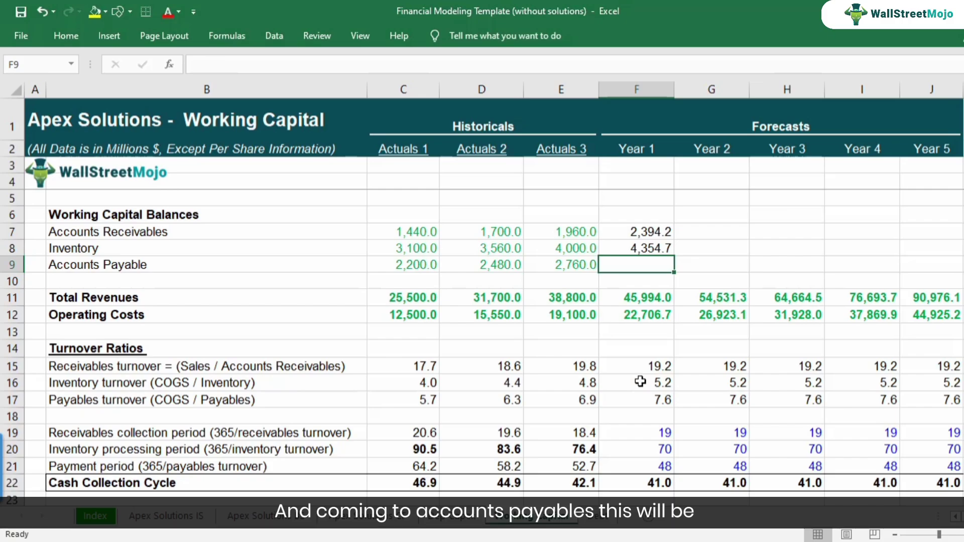
Enter Year 1 payables in F9 as =F12/F17, giving 2,986.1
type("=")
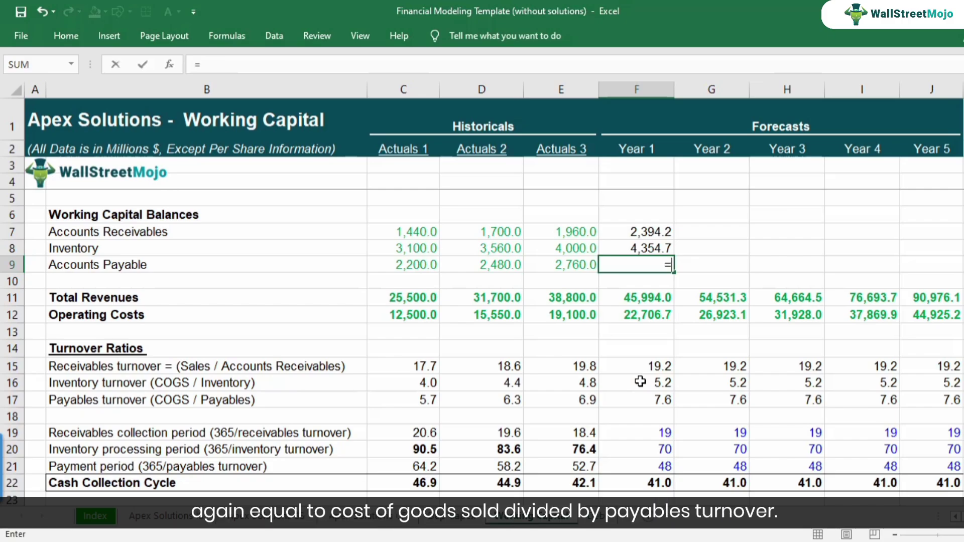
left_click(648, 316)
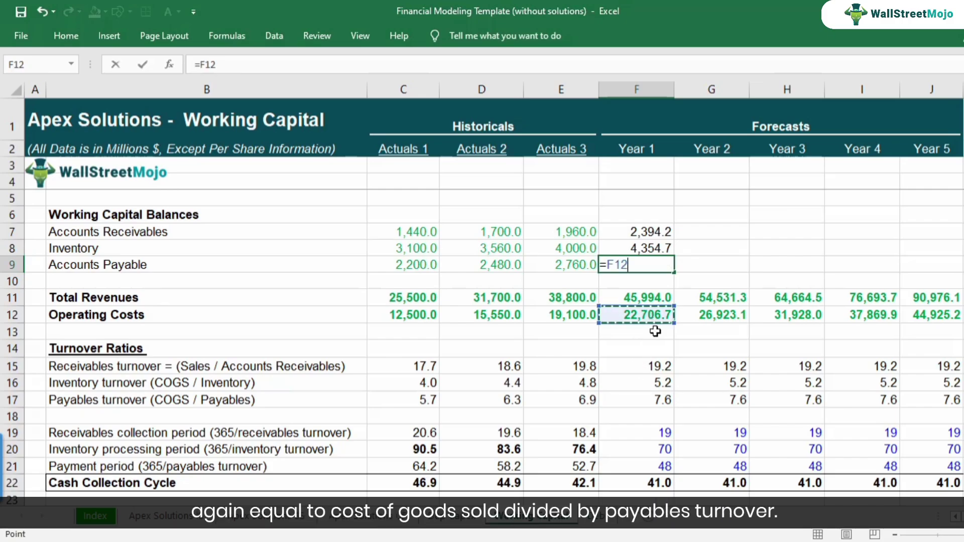
type("/")
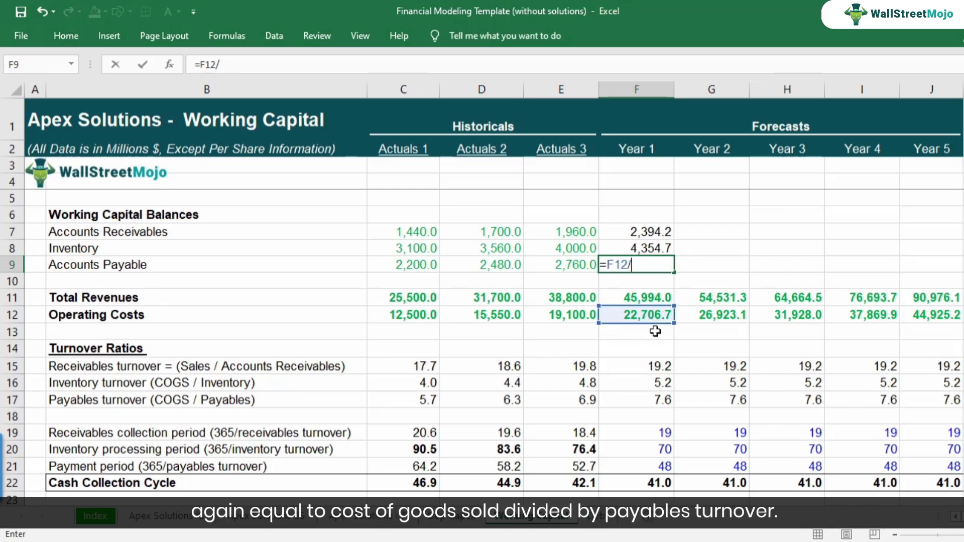
left_click(645, 400)
key("Return")
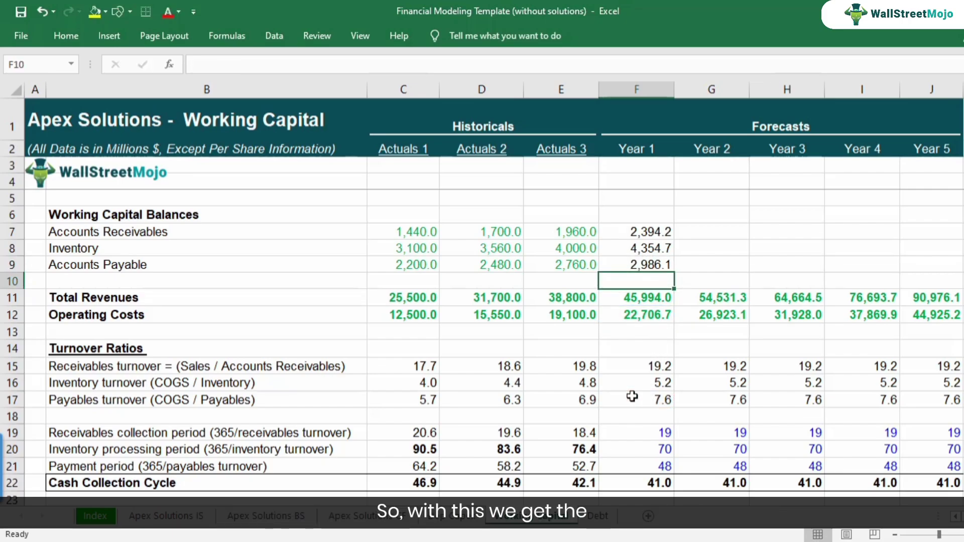
Review the three Year 1 balance formulas and select F7:F9
key("Up")
key("Up")
key("Up")
key("F2")
key("Return")
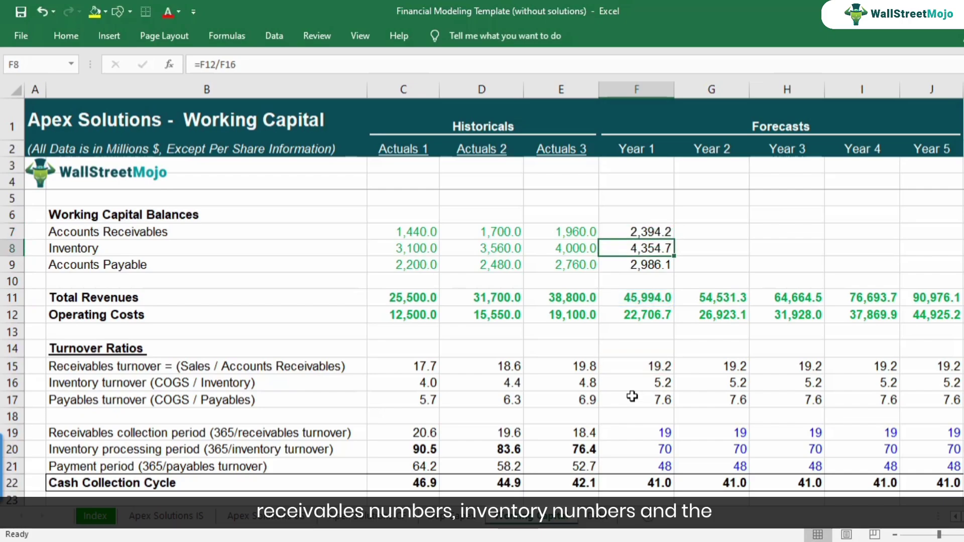
key("F2")
key("Return")
key("F2")
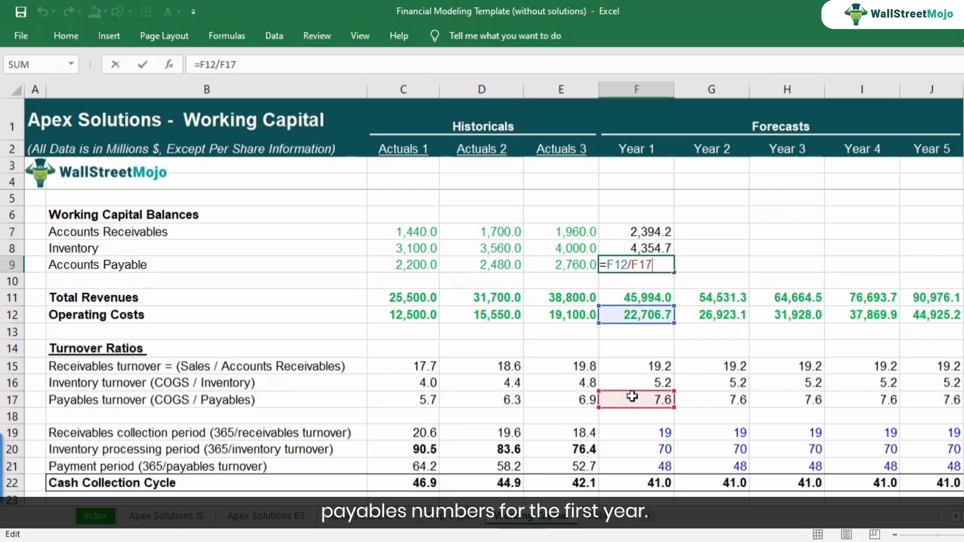
key("Return")
key("Up")
key("Up")
key("Up")
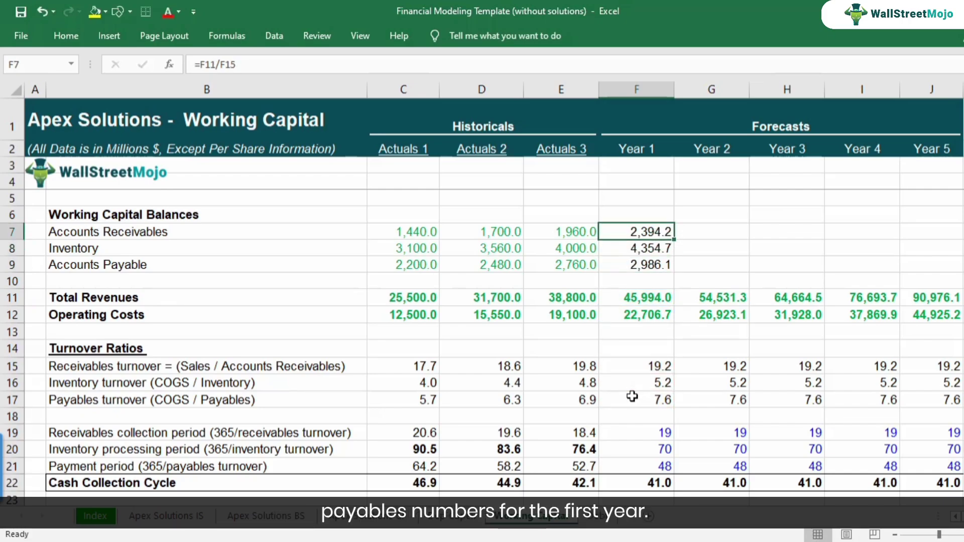
key("shift+Down")
key("shift+Down")
Copy the F7:F9 balance formulas across Years 2 to 5
key("ctrl+c")
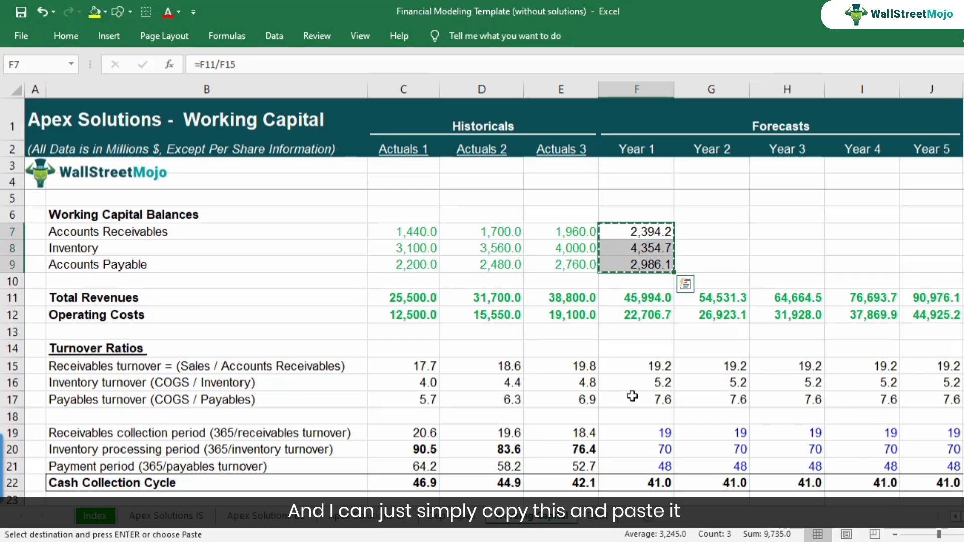
key("shift+Right")
key("shift+Right")
key("shift+Right")
key("shift+Right")
key("ctrl+v")
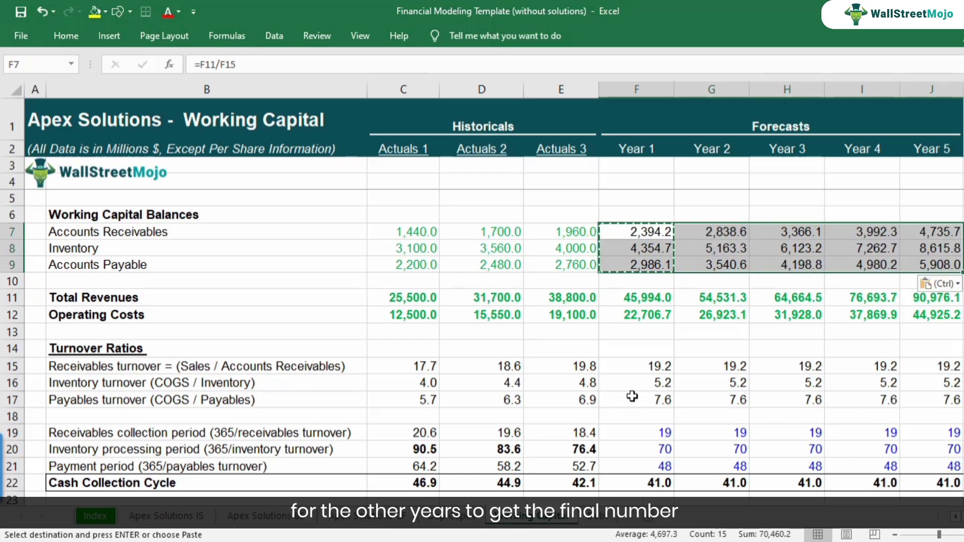
key("Right")
key("Right")
key("Right")
key("Right")
key("Right")
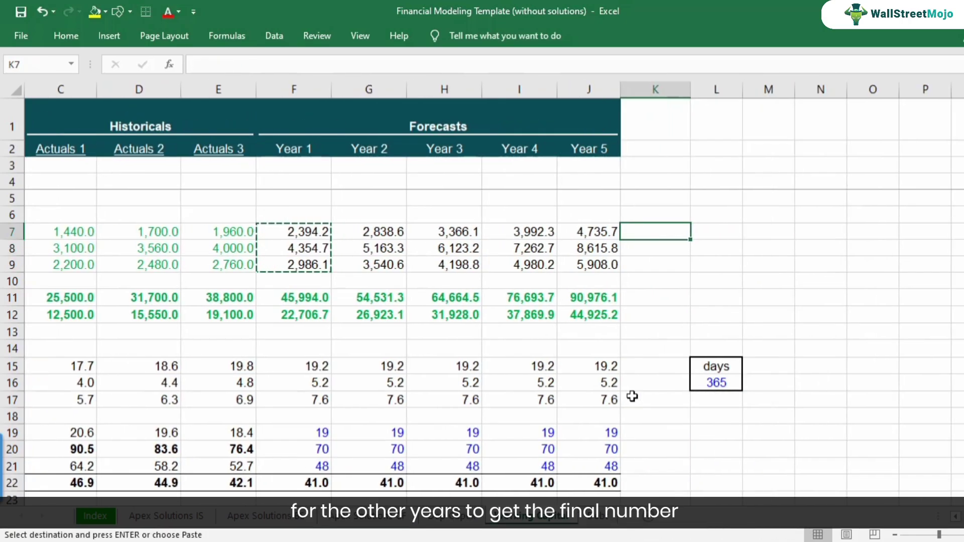
key("Left")
key("Left")
key("Left")
key("Left")
key("Left")
key("Left")
key("Left")
key("Left")
key("Left")
key("Left")
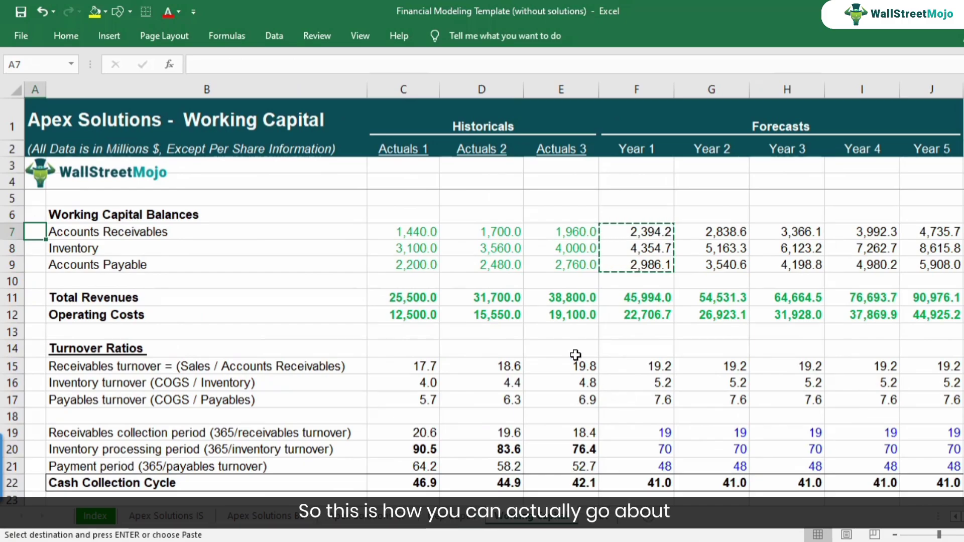
Inspect the inventory and payables formulas in F8 and F9 without changing them
scroll(577, 355, "down", 1)
double_click(567, 228)
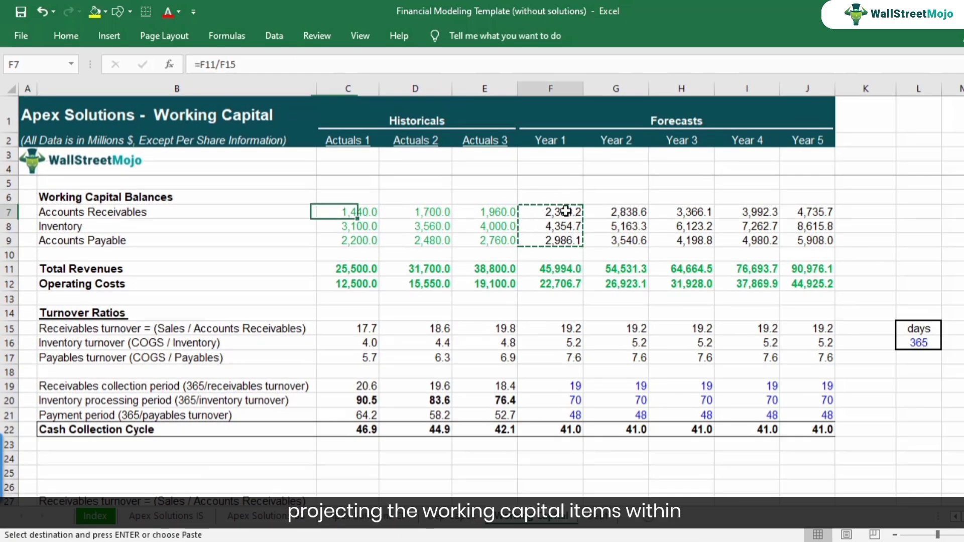
key("Return")
double_click(565, 241)
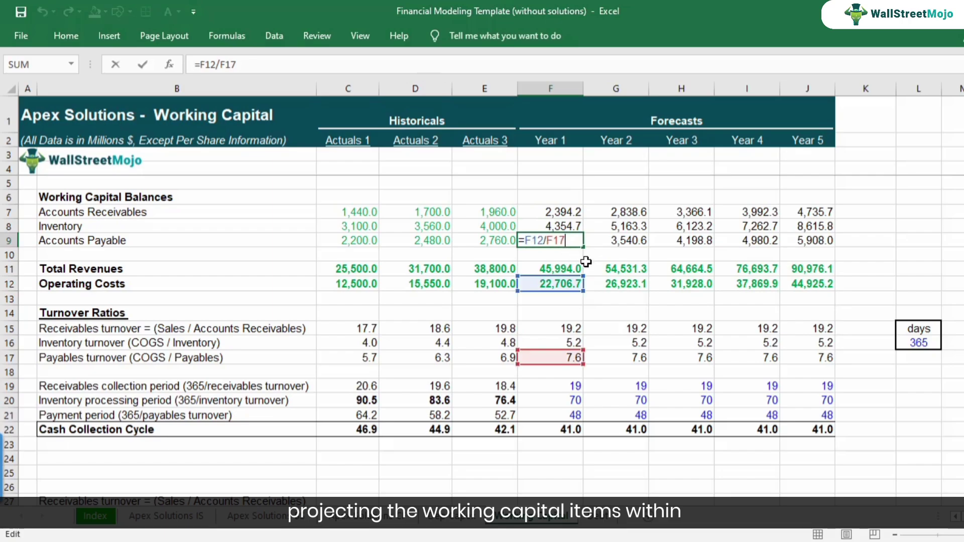
key("Escape")
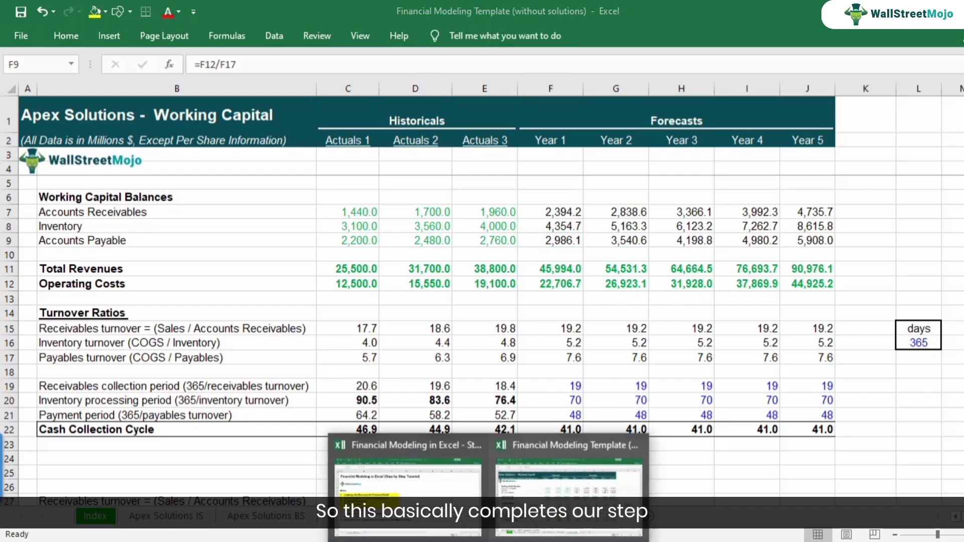
In the Financial Modeling Step by Step workbook, highlight step 6, Projecting Working Capital
left_click(409, 477)
left_click(11, 364)
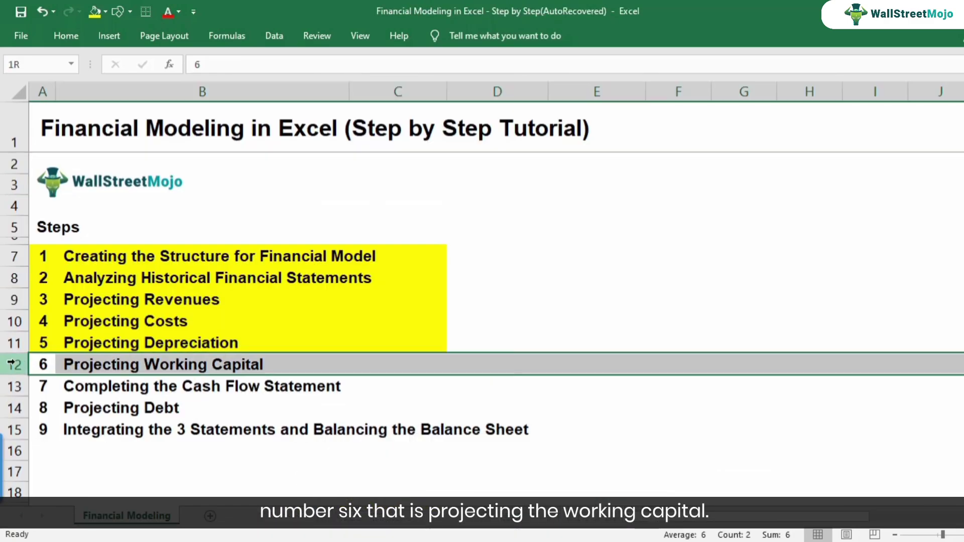
left_click_drag(47, 365, 377, 366)
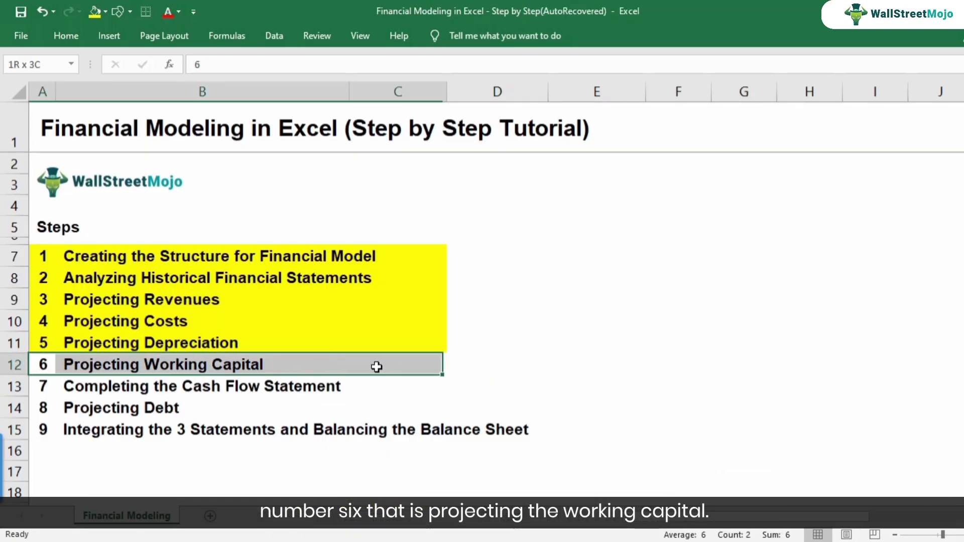